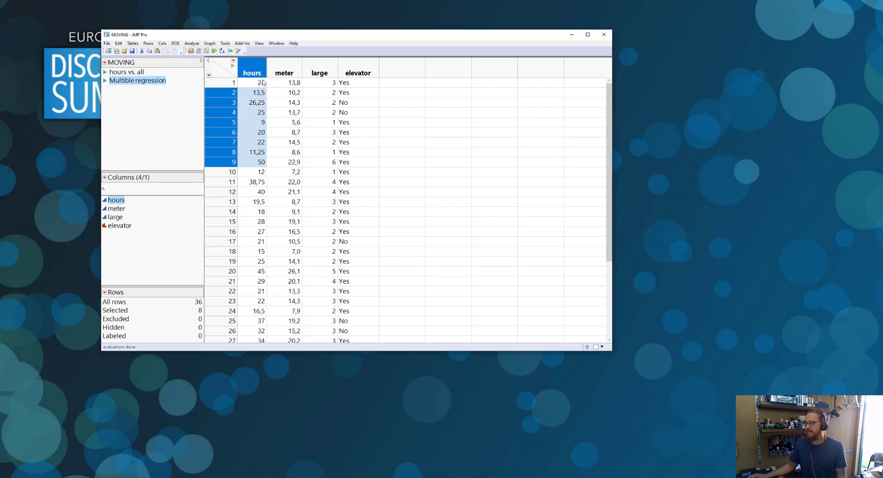
Examine the hours, meter, large and elevator columns in the MOVING data table
{"action": "left_click_drag", "start_coordinate": [271, 83], "coordinate": [260, 192]}
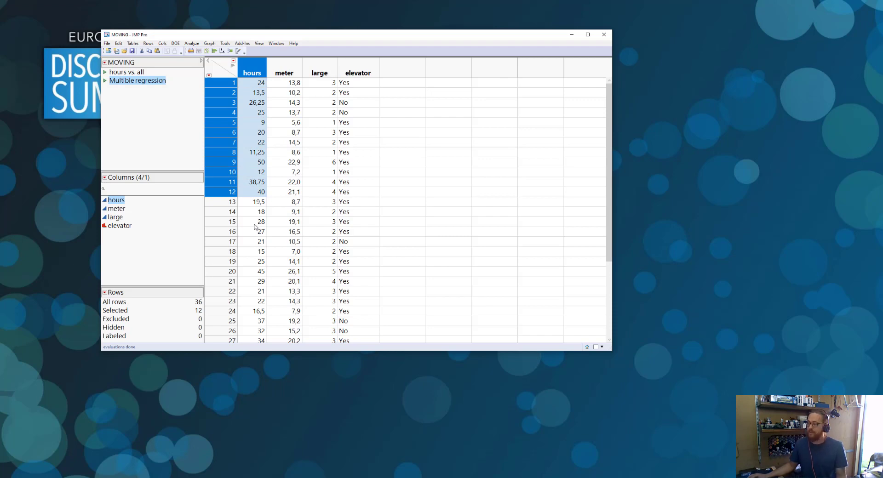
{"action": "left_click", "coordinate": [289, 70]}
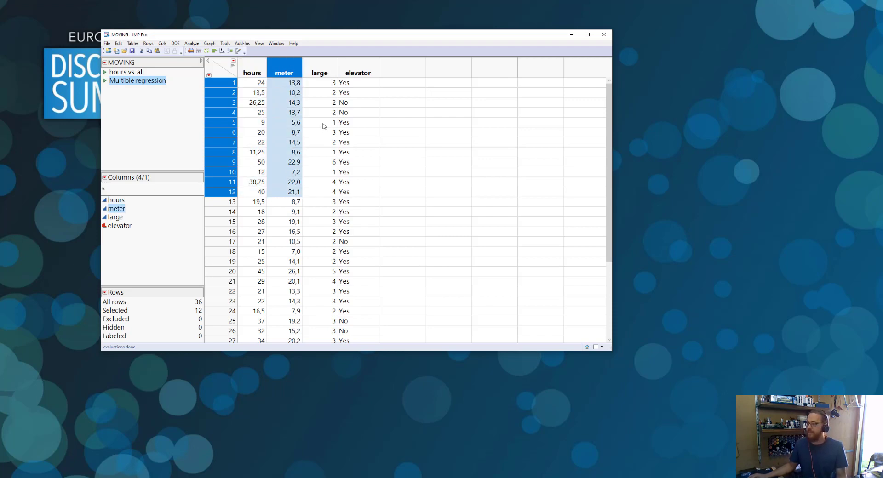
{"action": "left_click", "coordinate": [325, 74]}
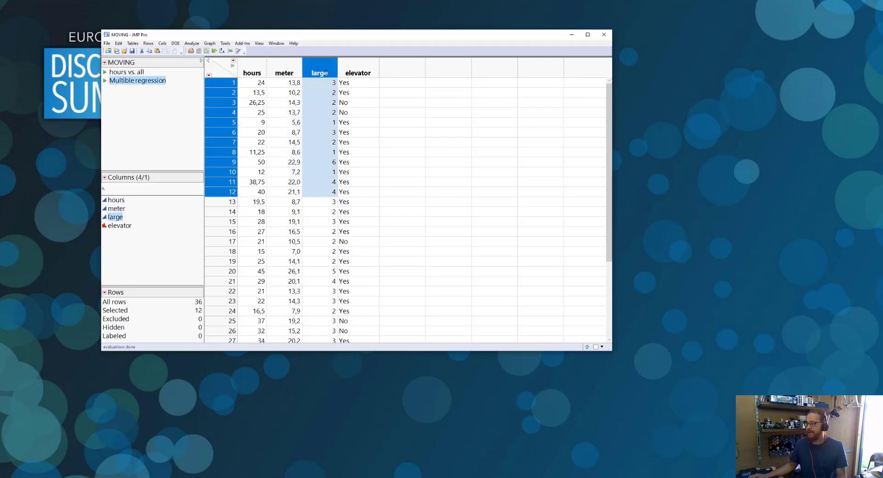
{"action": "left_click", "coordinate": [357, 72]}
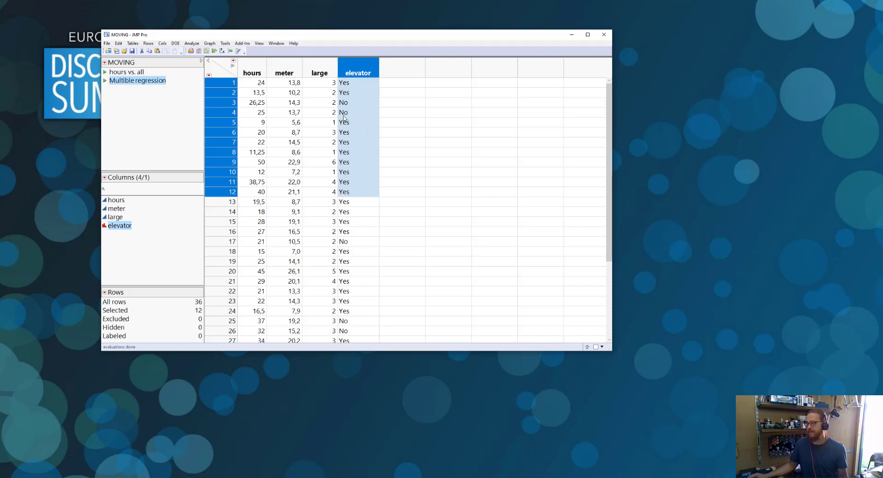
{"action": "scroll", "coordinate": [301, 161], "scroll_direction": "down", "scroll_amount": 1}
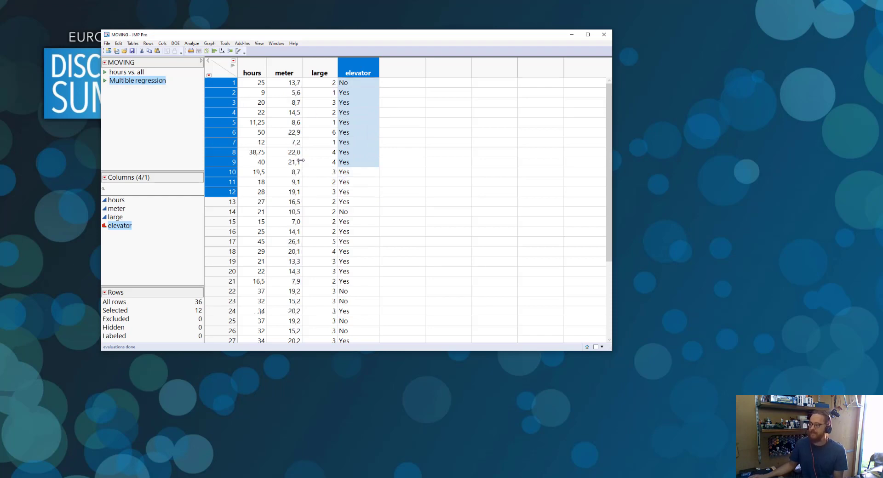
{"action": "scroll", "coordinate": [301, 160], "scroll_direction": "down", "scroll_amount": 3}
{"action": "scroll", "coordinate": [301, 166], "scroll_direction": "up", "scroll_amount": 4}
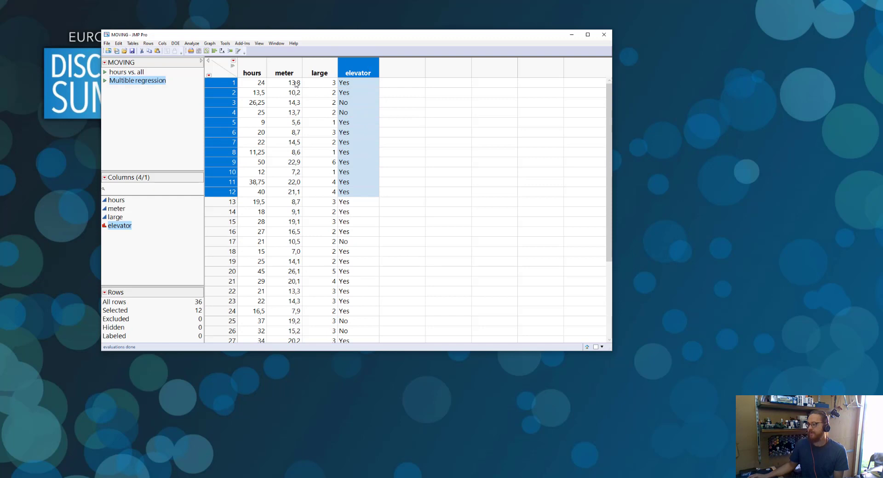
{"action": "left_click_drag", "start_coordinate": [283, 69], "coordinate": [314, 69]}
{"action": "left_click", "coordinate": [367, 70]}
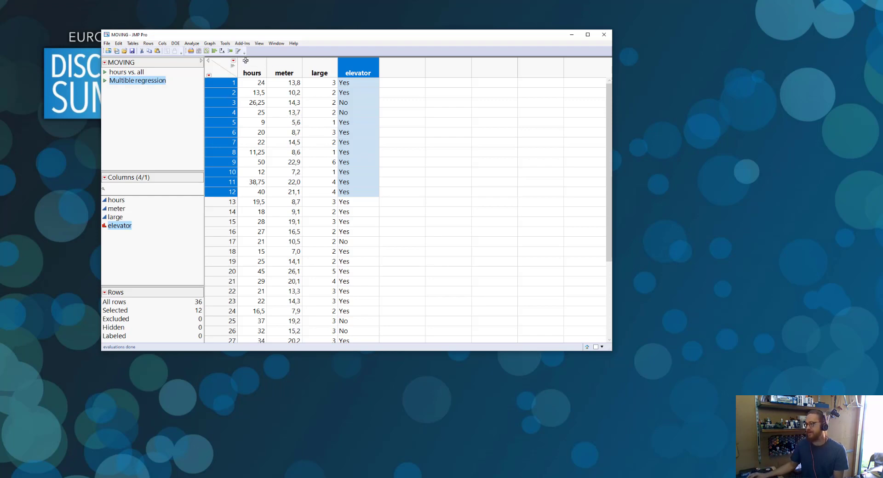
Open Graph Builder and plot hours on the Y axis against meter on the X axis
{"action": "left_click", "coordinate": [213, 45]}
{"action": "left_click", "coordinate": [213, 44]}
{"action": "left_click", "coordinate": [213, 44]}
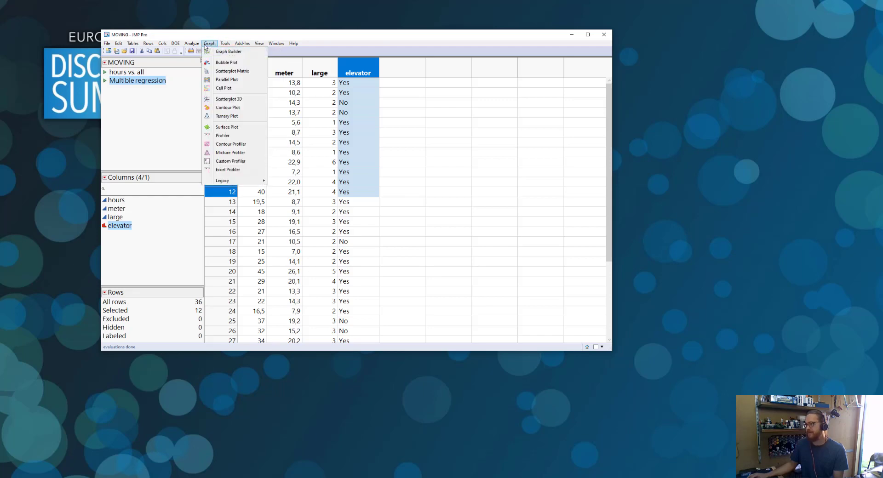
{"action": "left_click", "coordinate": [218, 52]}
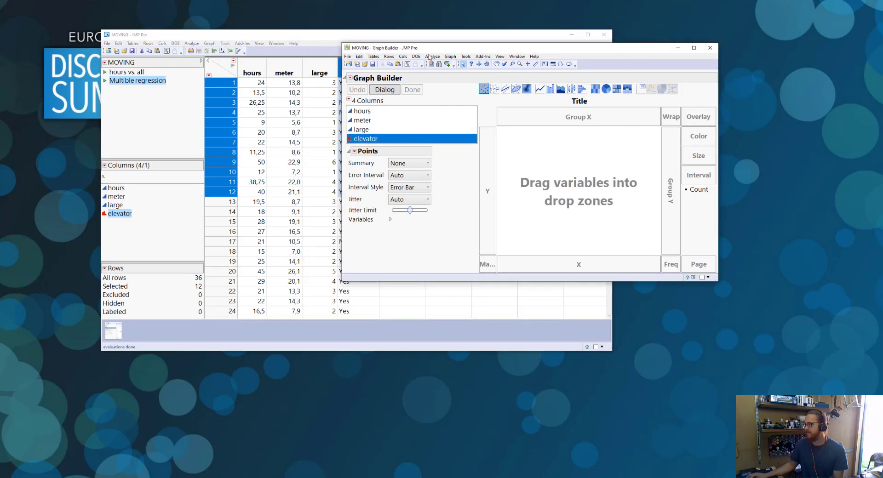
{"action": "left_click_drag", "start_coordinate": [445, 130], "coordinate": [517, 193]}
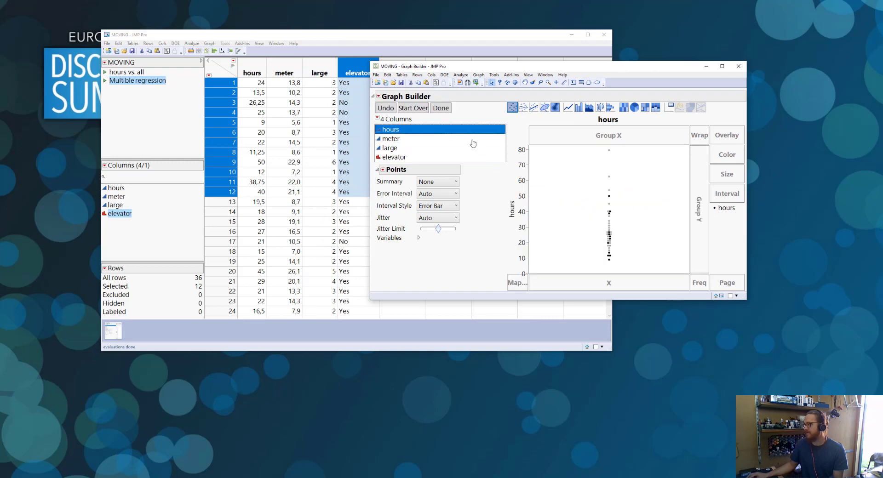
{"action": "left_click_drag", "start_coordinate": [479, 140], "coordinate": [572, 256]}
{"action": "left_click_drag", "start_coordinate": [587, 286], "coordinate": [593, 283]}
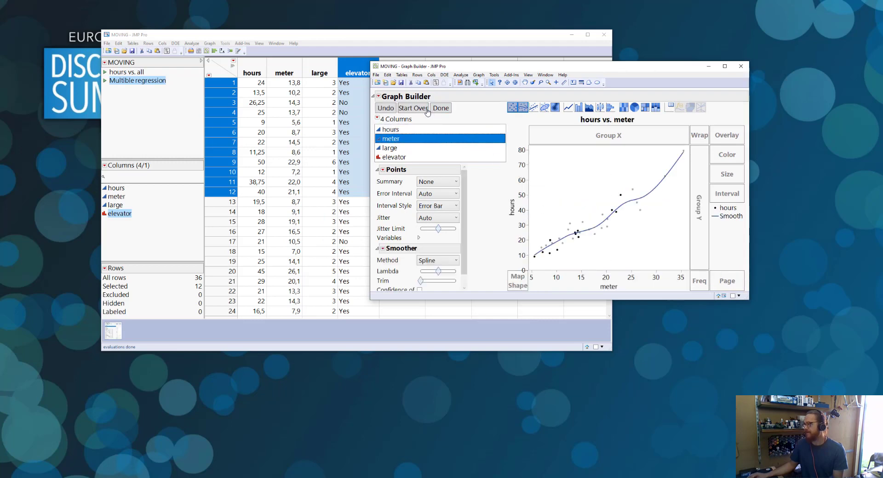
Replace the smoother with a linear line of fit, show its equation on an enlarged graph, and finish the graph
{"action": "left_click", "coordinate": [534, 108]}
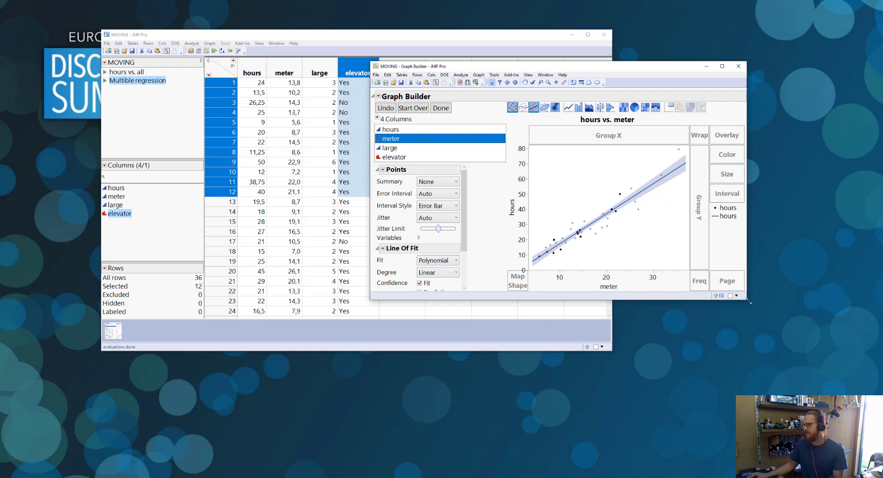
{"action": "left_click_drag", "start_coordinate": [747, 300], "coordinate": [839, 406]}
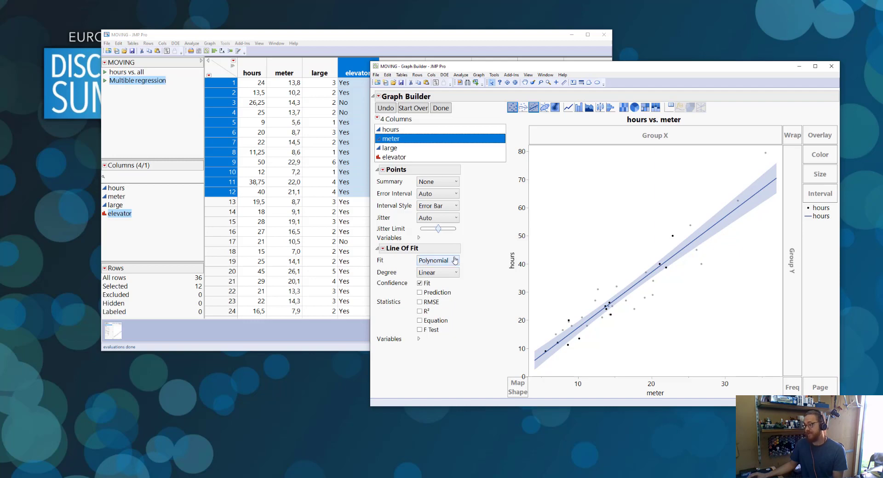
{"action": "left_click", "coordinate": [438, 324]}
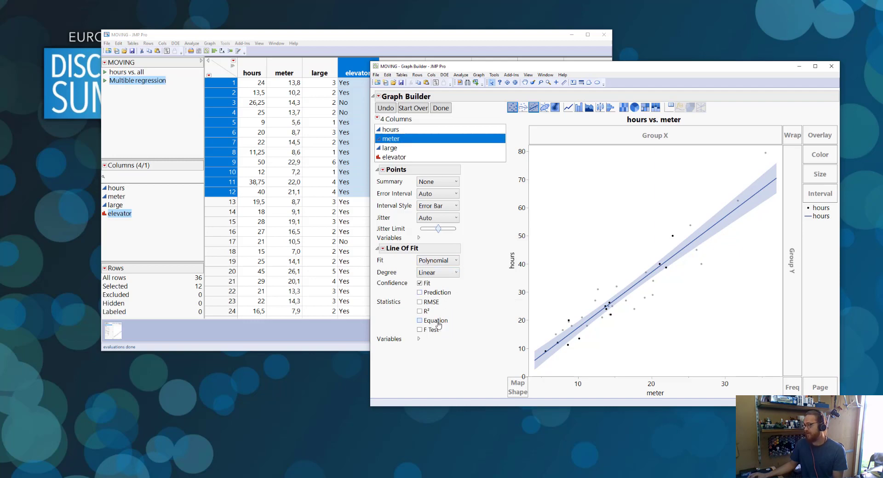
{"action": "left_click", "coordinate": [440, 108]}
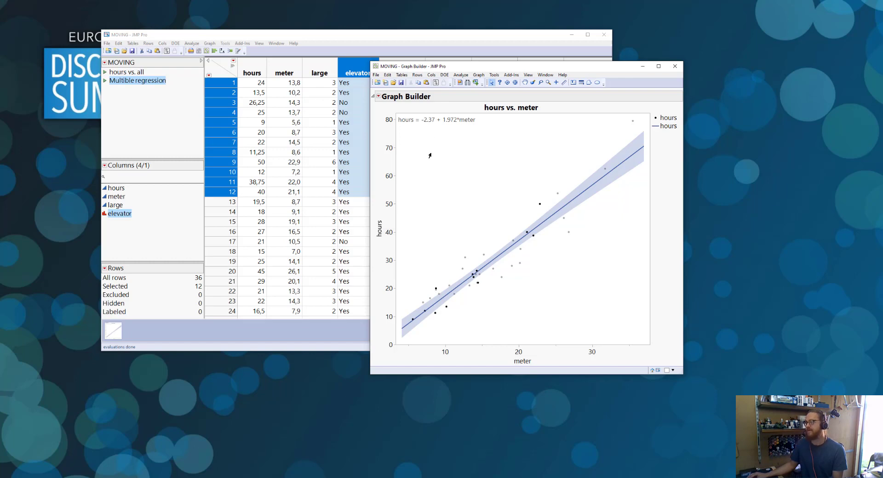
{"action": "mouse_move", "coordinate": [378, 119]}
{"action": "left_mouse_down"}
{"action": "mouse_move", "coordinate": [478, 128]}
{"action": "mouse_move", "coordinate": [473, 116]}
{"action": "mouse_move", "coordinate": [458, 121]}
{"action": "left_mouse_up"}
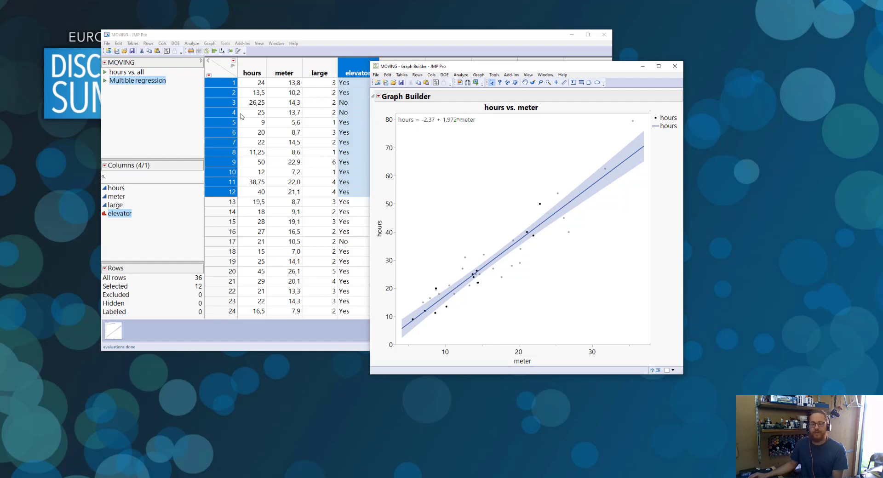
Select the meter, large and elevator columns in the data table and open the Fit Y by X dialog
{"action": "left_click_drag", "start_coordinate": [230, 34], "coordinate": [151, 34]}
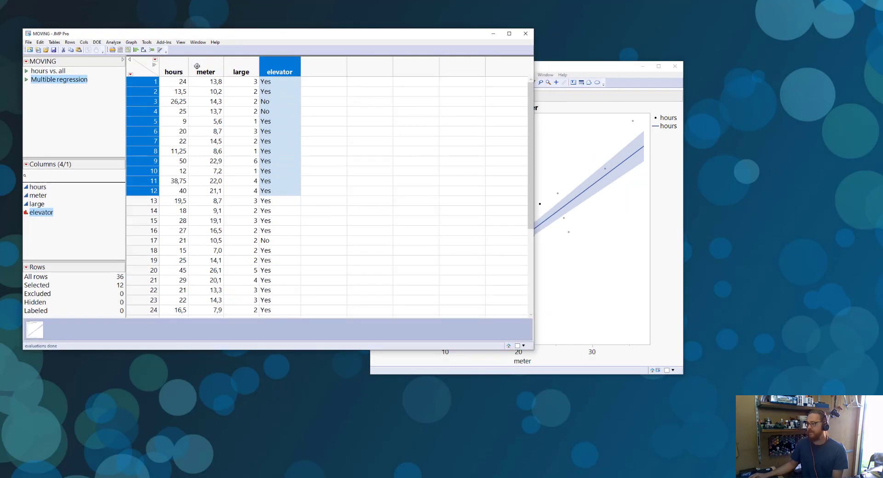
{"action": "left_click_drag", "start_coordinate": [202, 69], "coordinate": [279, 69]}
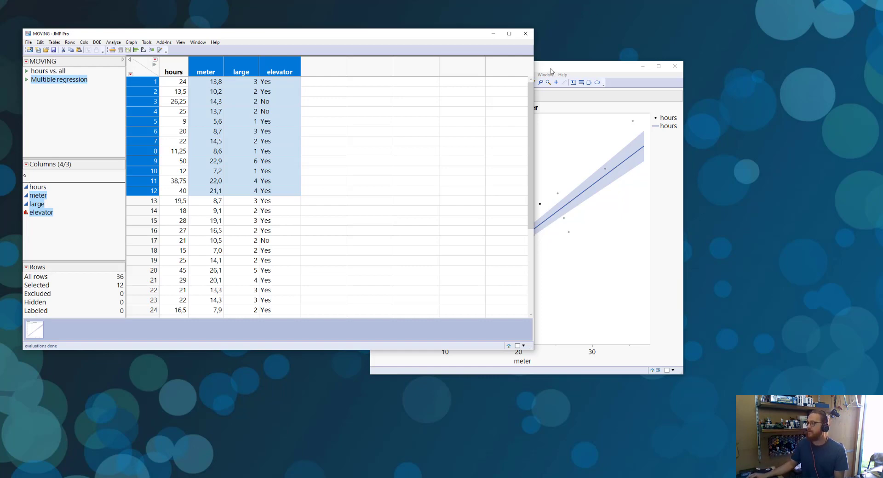
{"action": "left_click", "coordinate": [551, 71]}
{"action": "left_click", "coordinate": [88, 50]}
{"action": "left_click", "coordinate": [113, 43]}
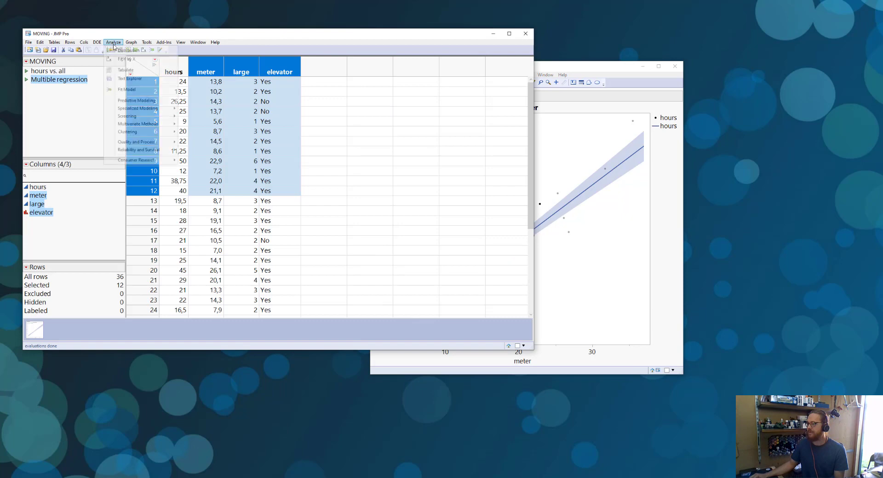
{"action": "left_click", "coordinate": [143, 63]}
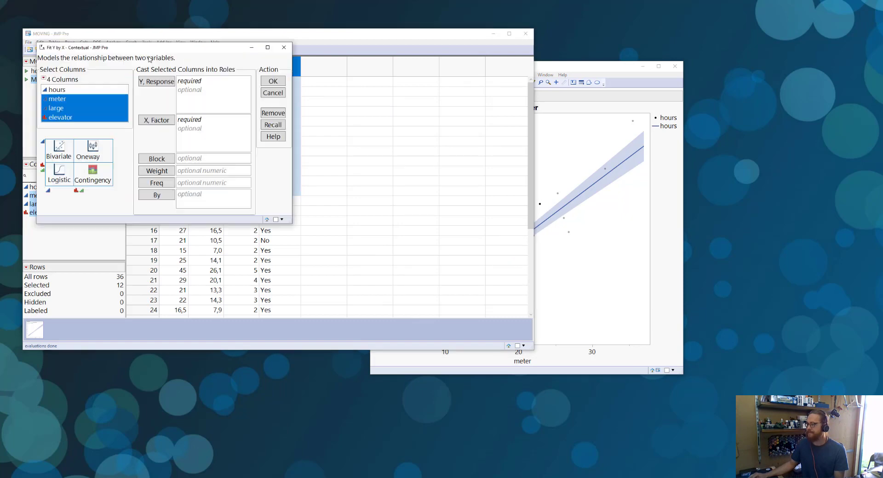
{"action": "left_click_drag", "start_coordinate": [180, 54], "coordinate": [412, 63]}
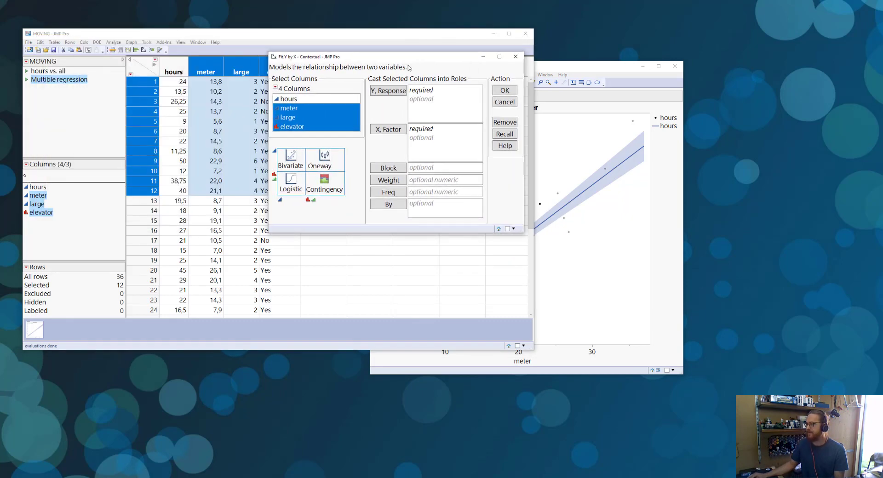
Run Fit Y by X with hours as the response and meter, large and elevator as factors
{"action": "left_click", "coordinate": [291, 100]}
{"action": "left_click", "coordinate": [396, 95]}
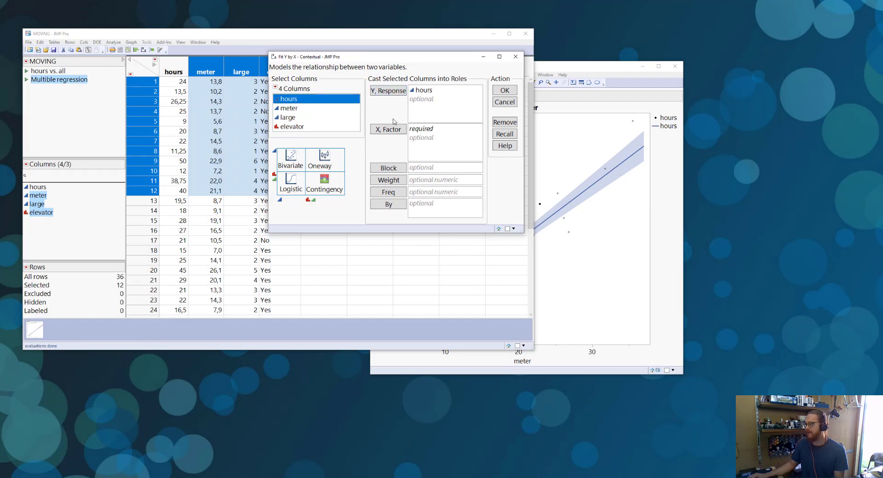
{"action": "left_click_drag", "start_coordinate": [315, 109], "coordinate": [316, 135]}
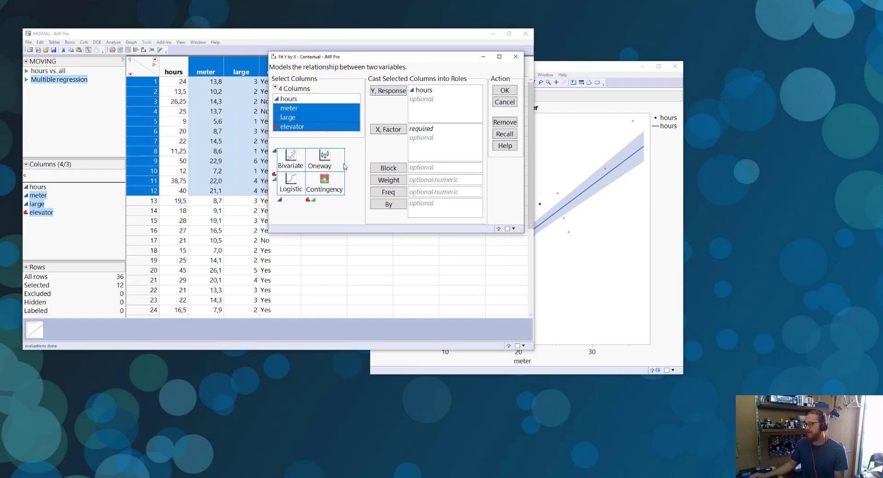
{"action": "left_click", "coordinate": [382, 131]}
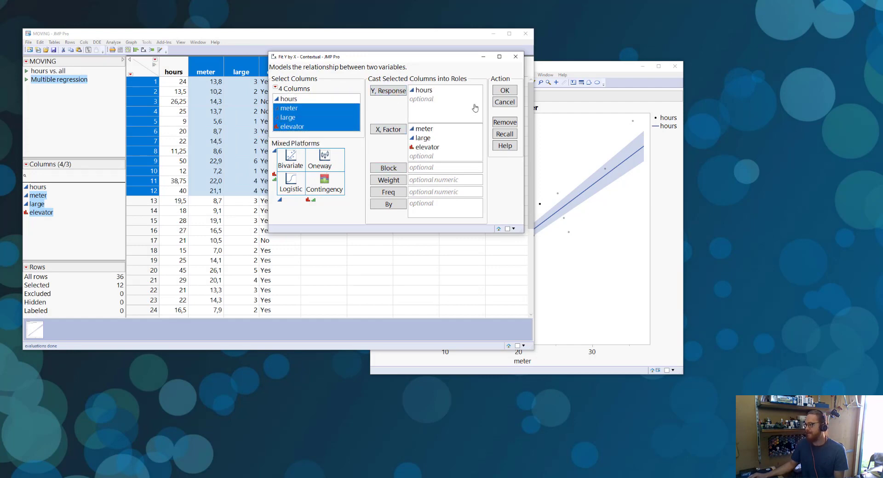
{"action": "left_click", "coordinate": [503, 90]}
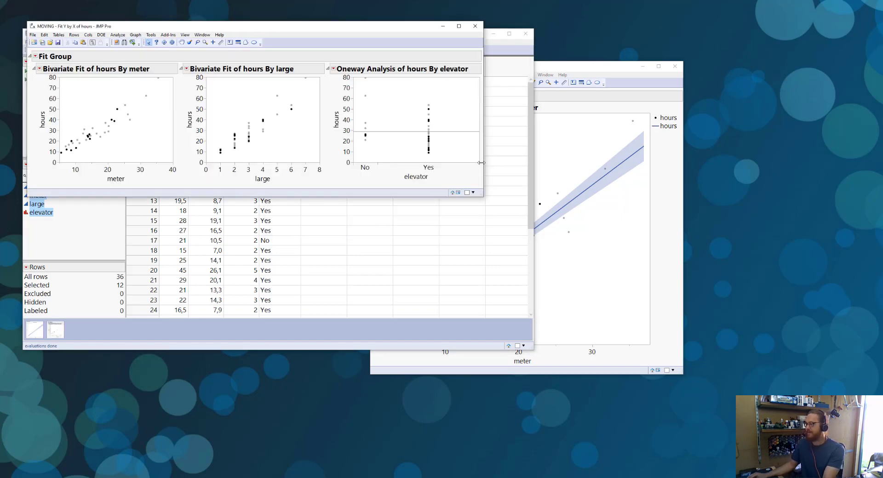
Enlarge the elevator, large and meter plots in the Fit Group report to about the same height
{"action": "left_click_drag", "start_coordinate": [477, 160], "coordinate": [553, 213]}
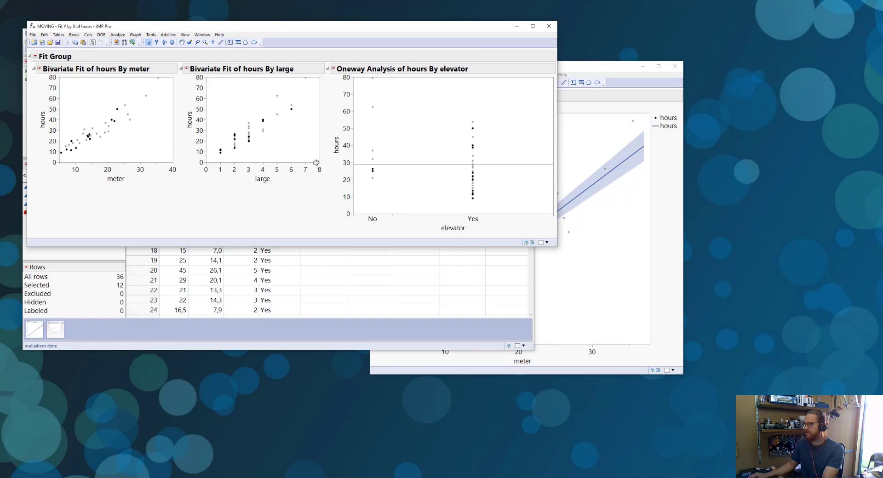
{"action": "left_click_drag", "start_coordinate": [316, 161], "coordinate": [375, 215]}
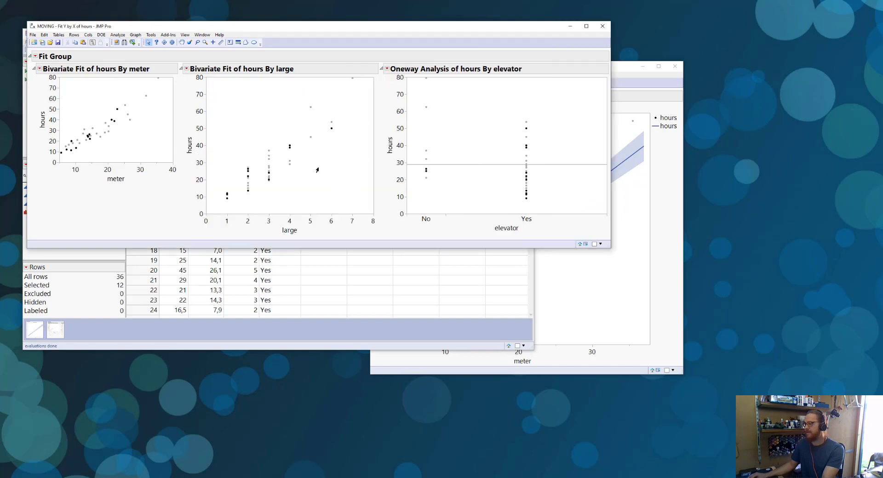
{"action": "left_click_drag", "start_coordinate": [172, 157], "coordinate": [248, 215]}
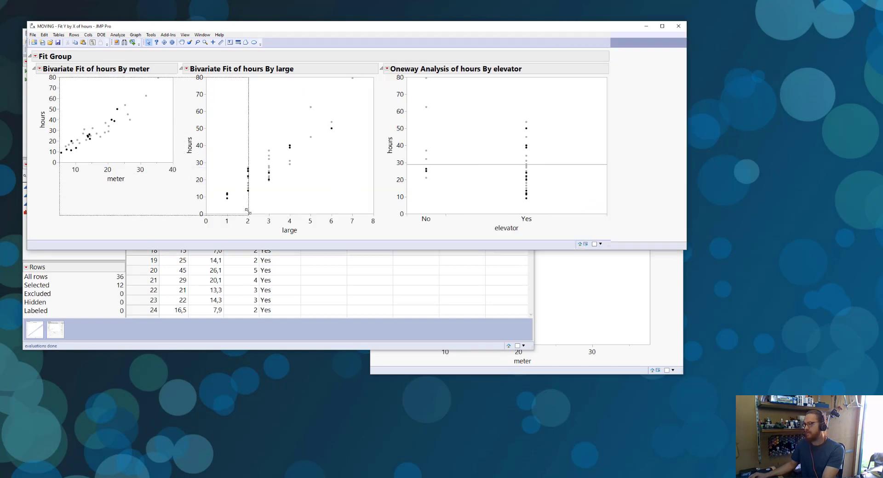
Add Fit Line to both the hours by meter and hours by large plots, and review their p-values
{"action": "left_click", "coordinate": [40, 70]}
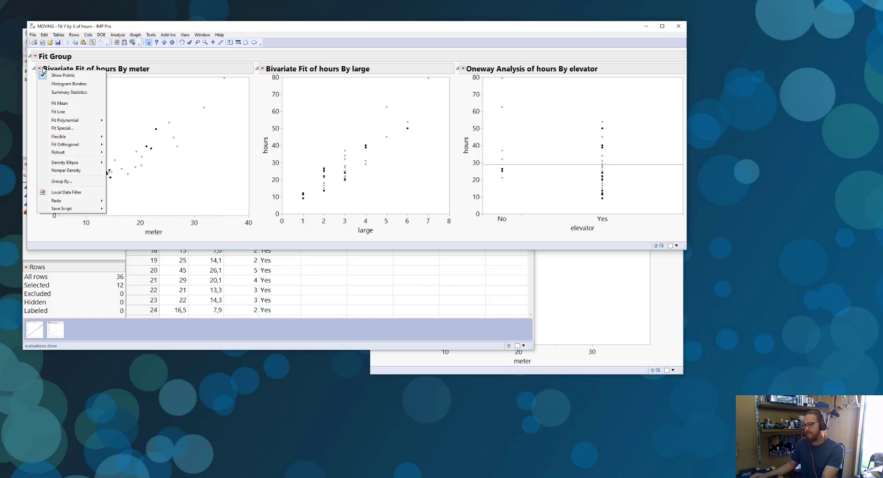
{"action": "left_click", "coordinate": [74, 112]}
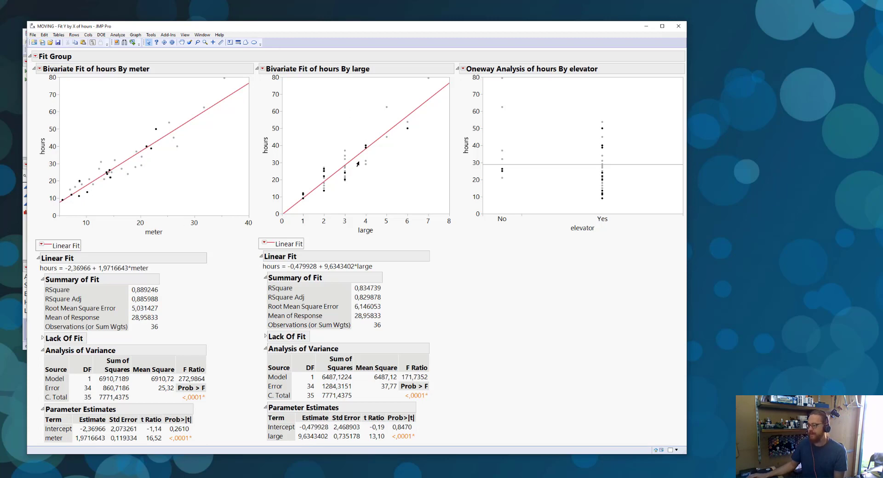
{"action": "mouse_move", "coordinate": [229, 396]}
{"action": "left_mouse_down"}
{"action": "mouse_move", "coordinate": [178, 397]}
{"action": "mouse_move", "coordinate": [207, 412]}
{"action": "mouse_move", "coordinate": [211, 388]}
{"action": "mouse_move", "coordinate": [201, 386]}
{"action": "left_mouse_up"}
{"action": "mouse_move", "coordinate": [437, 402]}
{"action": "left_mouse_down"}
{"action": "mouse_move", "coordinate": [423, 386]}
{"action": "mouse_move", "coordinate": [397, 401]}
{"action": "mouse_move", "coordinate": [431, 411]}
{"action": "left_mouse_up"}
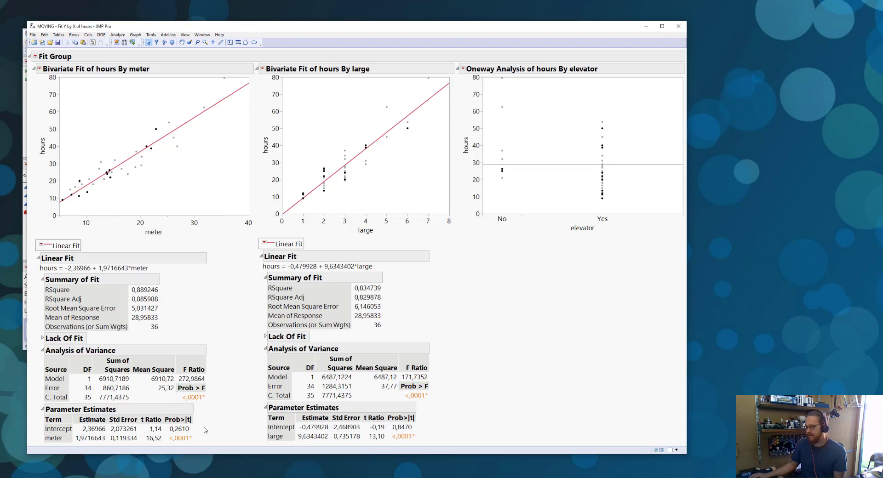
{"action": "mouse_move", "coordinate": [204, 430]}
{"action": "left_mouse_down"}
{"action": "mouse_move", "coordinate": [174, 431]}
{"action": "mouse_move", "coordinate": [167, 446]}
{"action": "mouse_move", "coordinate": [203, 435]}
{"action": "mouse_move", "coordinate": [191, 432]}
{"action": "left_mouse_up"}
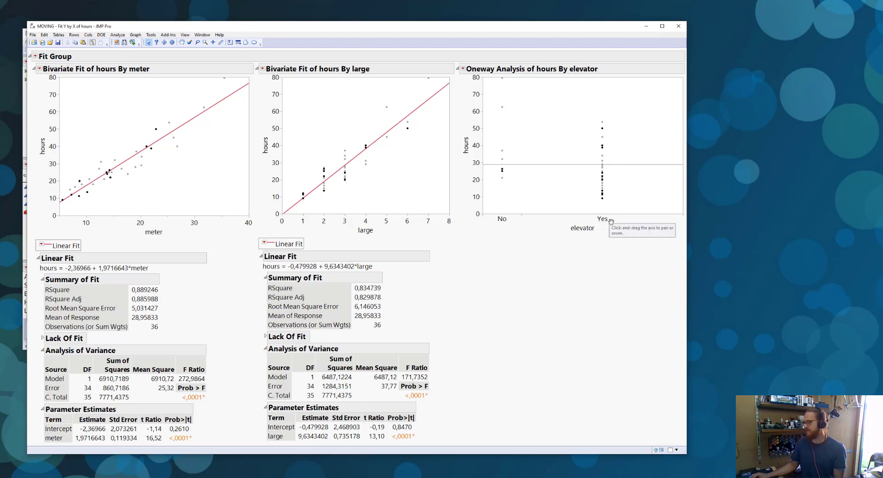
Run Means/Anova/Pooled t on the oneway analysis of hours by elevator and check its Prob > F
{"action": "left_click", "coordinate": [463, 69]}
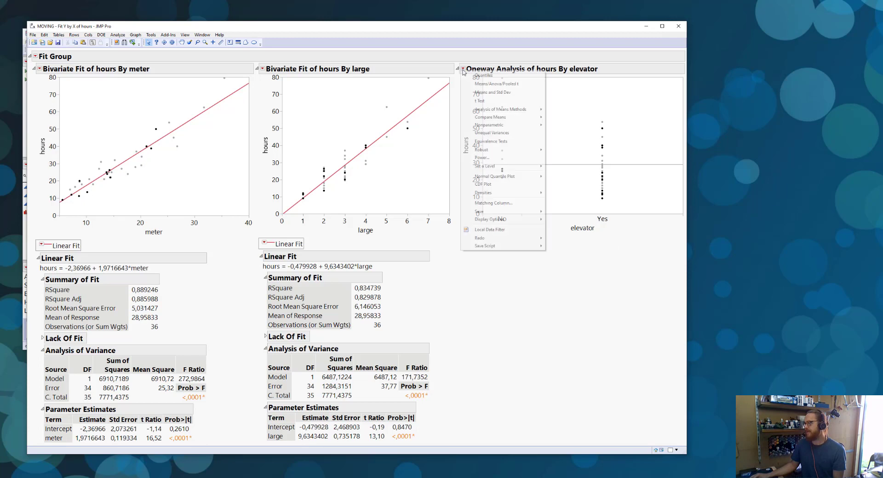
{"action": "left_click", "coordinate": [494, 84]}
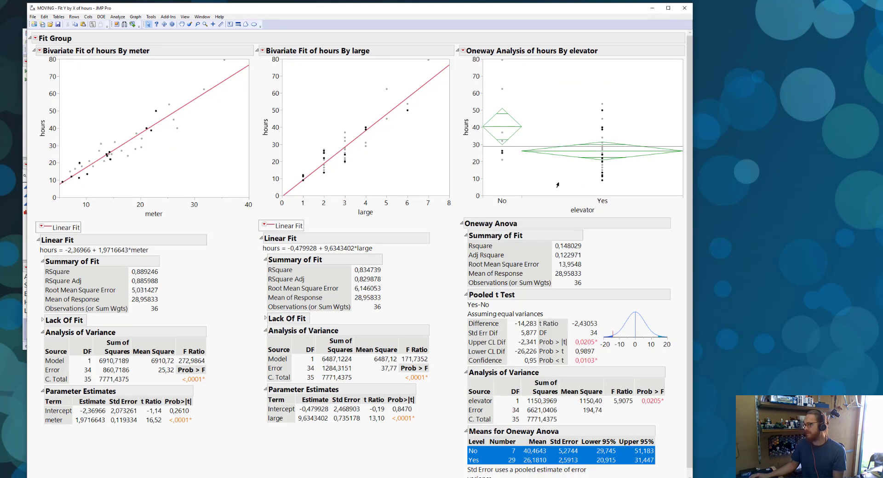
{"action": "mouse_move", "coordinate": [673, 419]}
{"action": "left_mouse_down"}
{"action": "mouse_move", "coordinate": [667, 390]}
{"action": "mouse_move", "coordinate": [631, 408]}
{"action": "mouse_move", "coordinate": [675, 414]}
{"action": "mouse_move", "coordinate": [675, 396]}
{"action": "mouse_move", "coordinate": [636, 388]}
{"action": "mouse_move", "coordinate": [636, 420]}
{"action": "mouse_move", "coordinate": [670, 411]}
{"action": "left_mouse_up"}
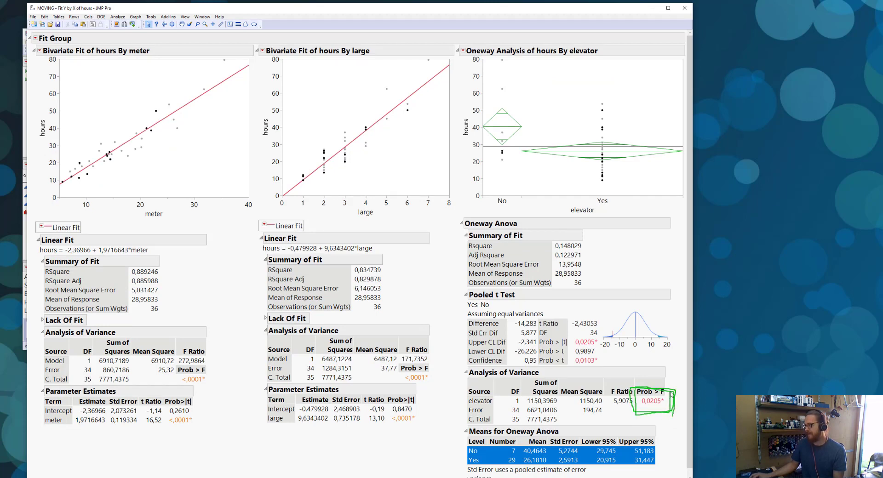
Bring the hours vs. meter Graph Builder window forward and enlarge it over the Fit Group report
{"action": "key", "text": "Escape"}
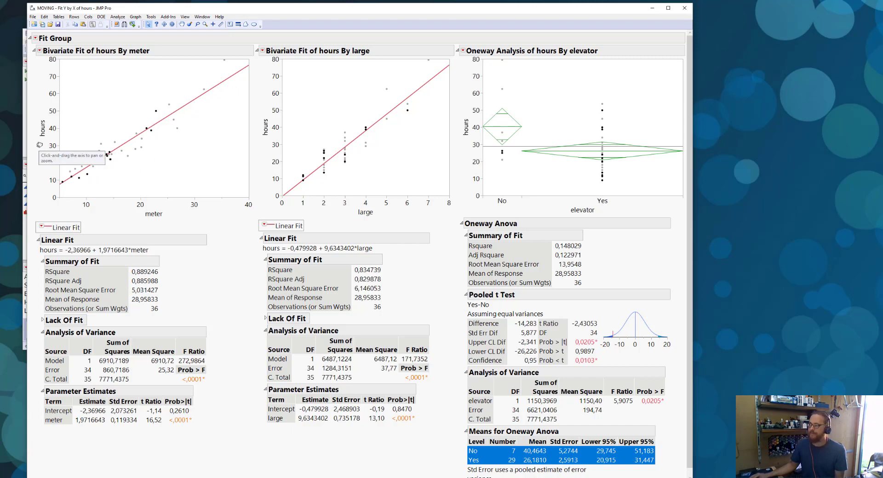
{"action": "key", "text": "alt+Tab"}
{"action": "key", "text": "alt+Tab"}
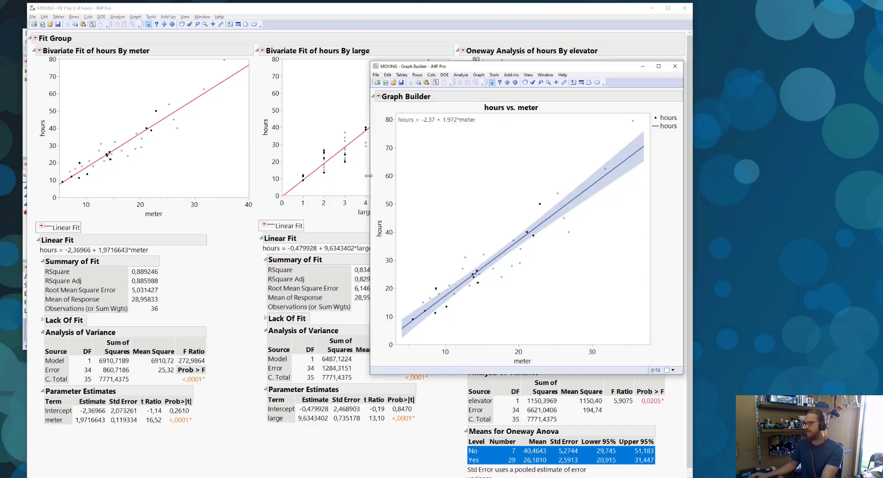
{"action": "left_click_drag", "start_coordinate": [558, 68], "coordinate": [339, 27]}
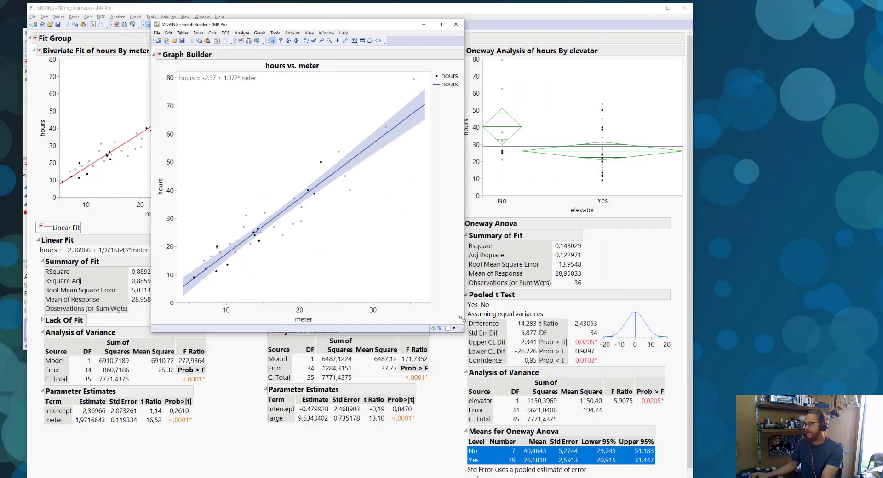
{"action": "left_click_drag", "start_coordinate": [463, 332], "coordinate": [757, 462]}
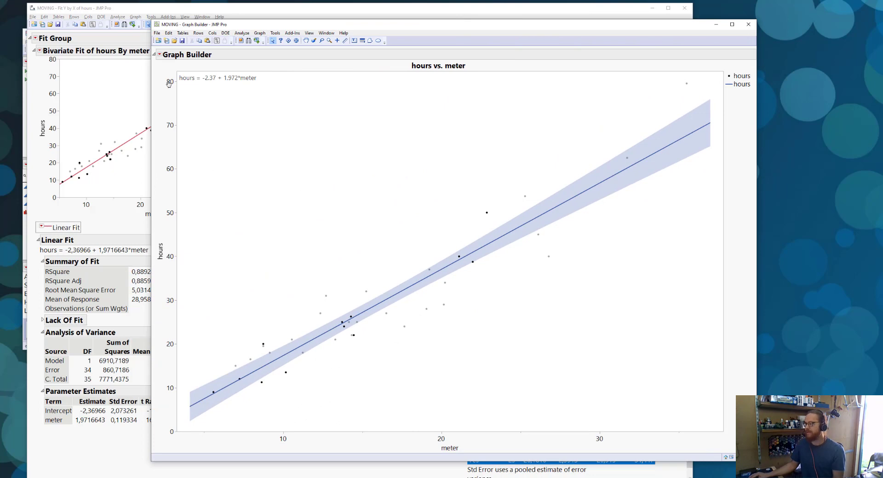
Reopen the control panel of the hours vs. meter graph and add RMSE to the line of fit statistics
{"action": "left_click", "coordinate": [159, 54]}
{"action": "left_click", "coordinate": [184, 62]}
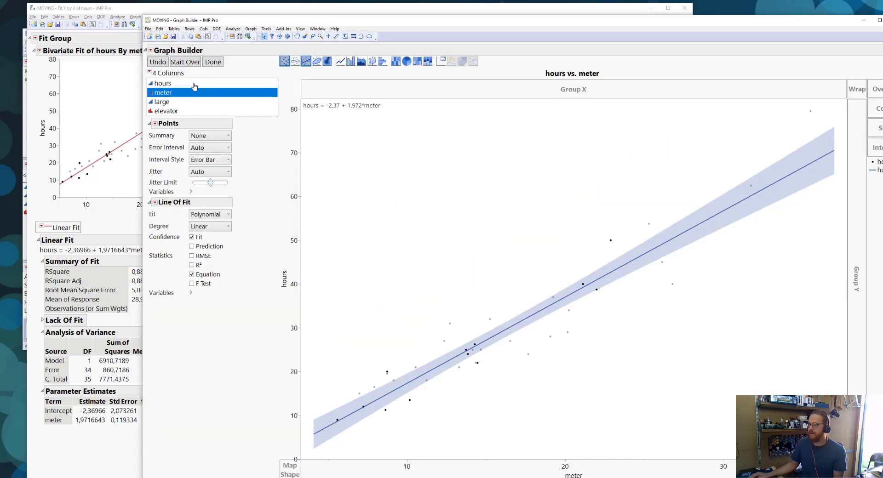
{"action": "left_click", "coordinate": [198, 258]}
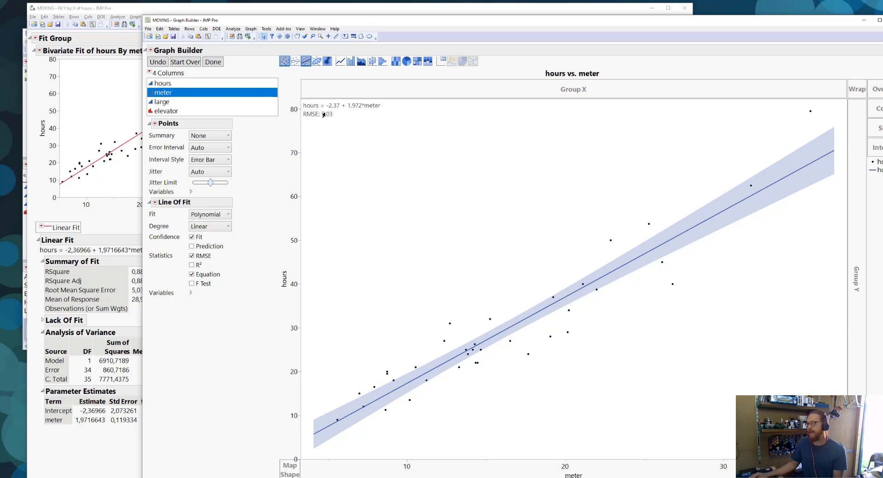
Use the crosshairs tool to read the fitted hours at about 20 meter on the regression line
{"action": "left_click", "coordinate": [328, 36]}
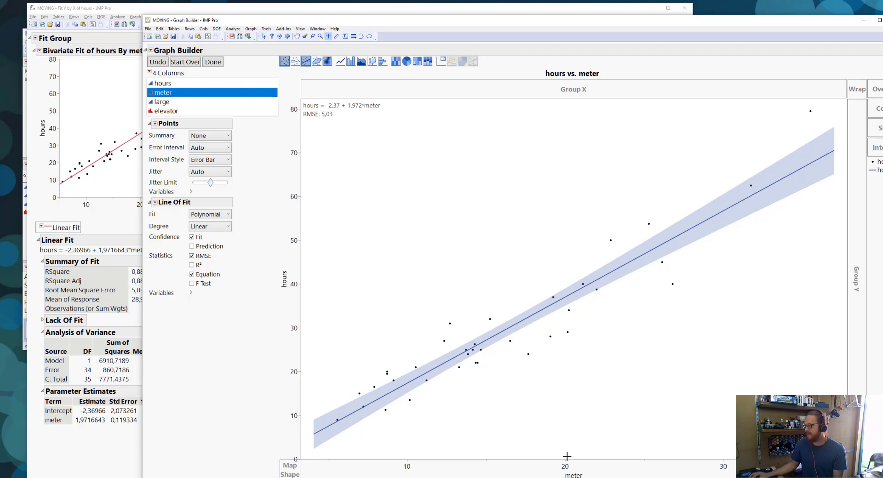
{"action": "left_click_drag", "start_coordinate": [565, 298], "coordinate": [566, 298]}
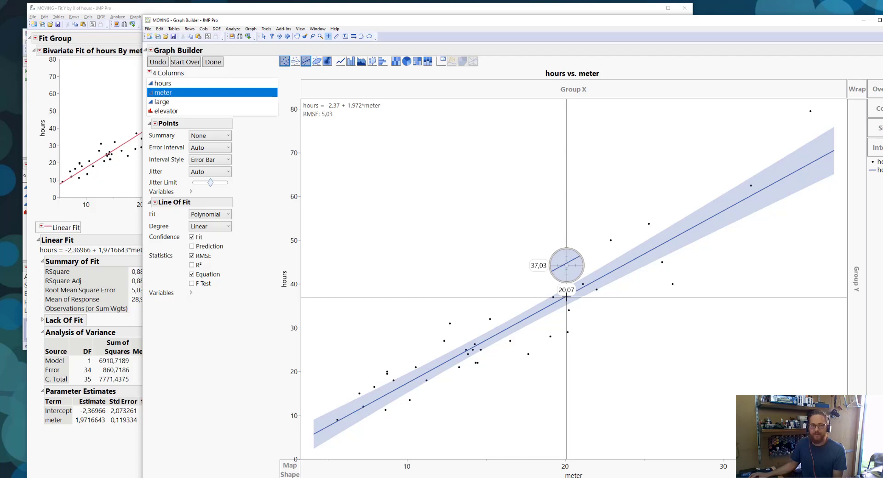
{"action": "left_click_drag", "start_coordinate": [567, 298], "coordinate": [567, 297]}
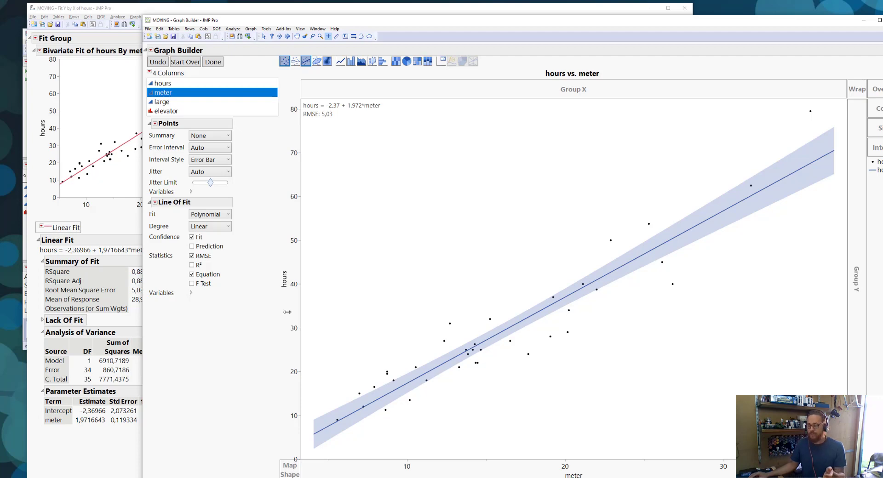
Set the line of fit degree to Quadratic, review the squared term in its equation, and finish editing the graph
{"action": "left_click", "coordinate": [211, 227]}
{"action": "left_click", "coordinate": [206, 243]}
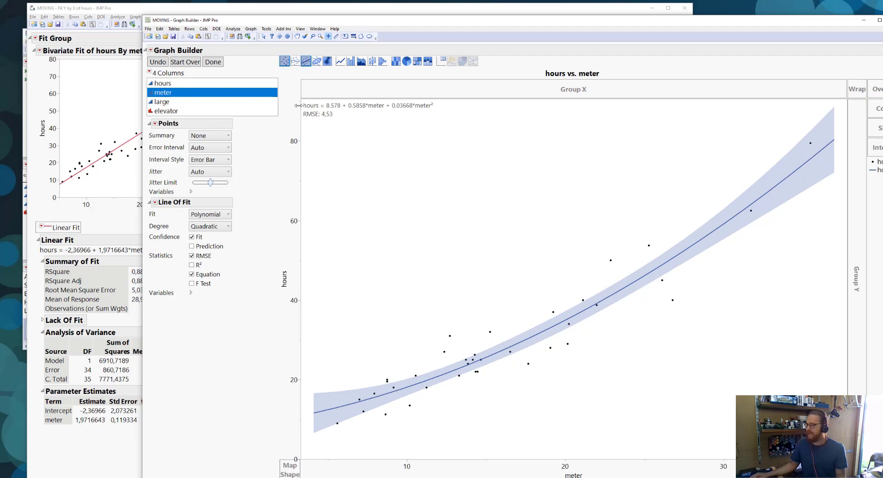
{"action": "mouse_move", "coordinate": [298, 106]}
{"action": "left_mouse_down"}
{"action": "mouse_move", "coordinate": [286, 106]}
{"action": "mouse_move", "coordinate": [409, 123]}
{"action": "mouse_move", "coordinate": [425, 93]}
{"action": "mouse_move", "coordinate": [306, 95]}
{"action": "mouse_move", "coordinate": [296, 114]}
{"action": "mouse_move", "coordinate": [446, 120]}
{"action": "mouse_move", "coordinate": [430, 96]}
{"action": "mouse_move", "coordinate": [388, 108]}
{"action": "mouse_move", "coordinate": [429, 117]}
{"action": "mouse_move", "coordinate": [425, 94]}
{"action": "mouse_move", "coordinate": [382, 109]}
{"action": "mouse_move", "coordinate": [428, 121]}
{"action": "left_mouse_up"}
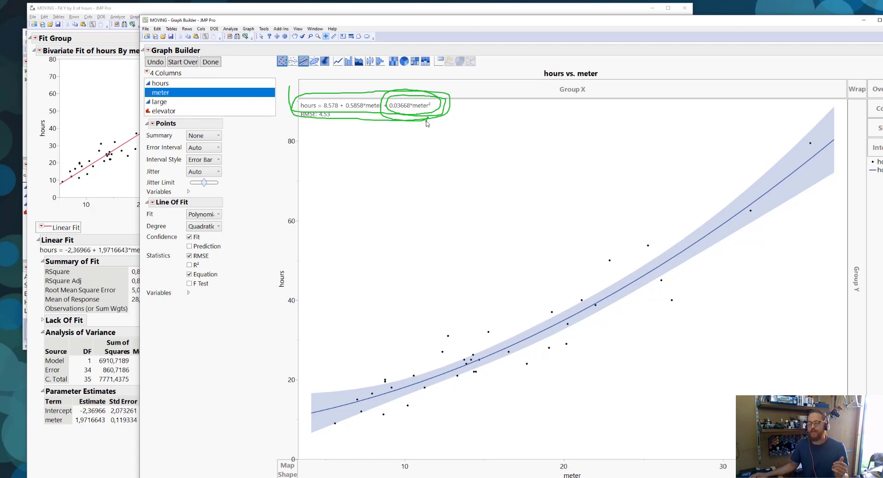
{"action": "key", "text": "Escape"}
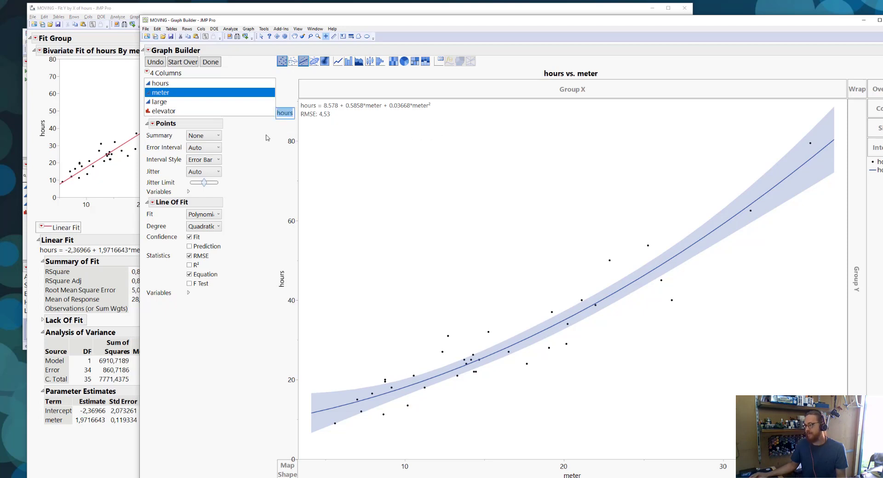
{"action": "left_click", "coordinate": [211, 63]}
{"action": "left_click_drag", "start_coordinate": [211, 24], "coordinate": [351, 19]}
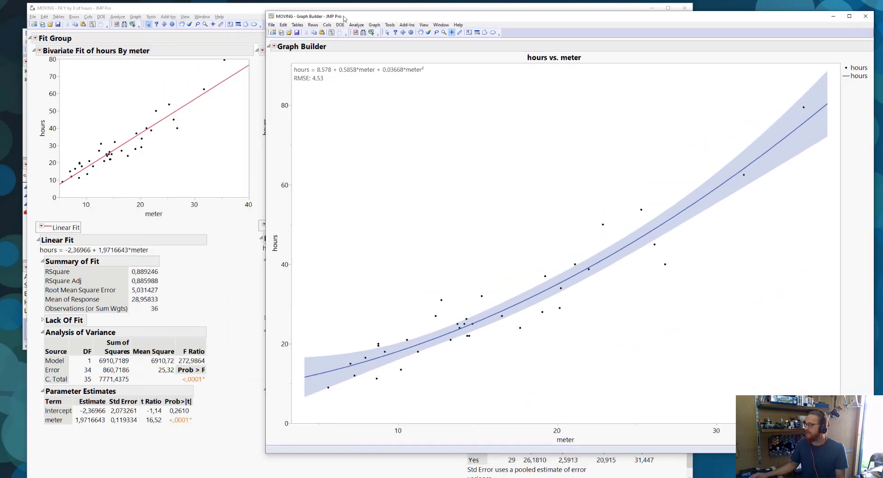
Return to the Fit Group report and add a degree 2 quadratic polynomial fit to hours by meter
{"action": "left_click_drag", "start_coordinate": [213, 11], "coordinate": [208, 13]}
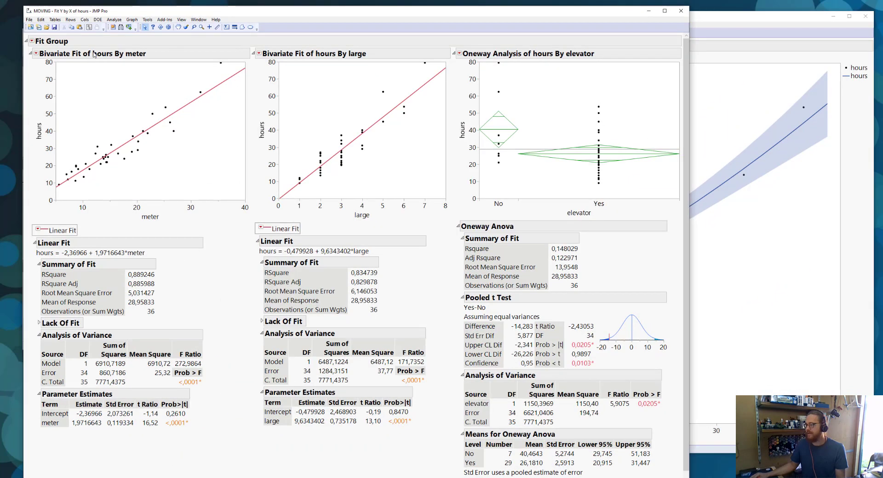
{"action": "left_click", "coordinate": [36, 53]}
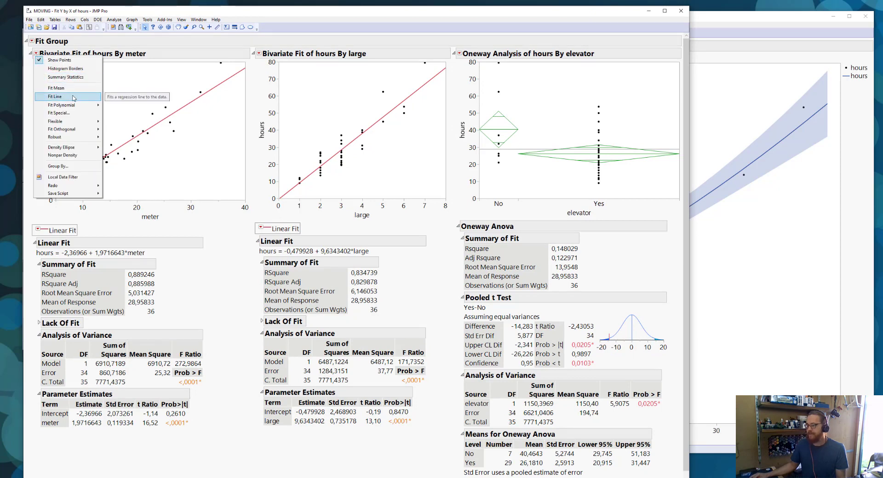
{"action": "mouse_move", "coordinate": [83, 108]}
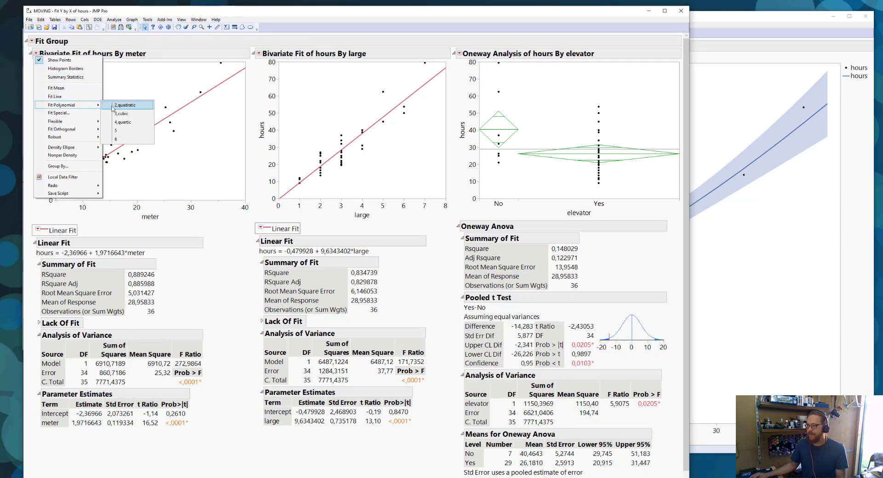
{"action": "left_click", "coordinate": [142, 106]}
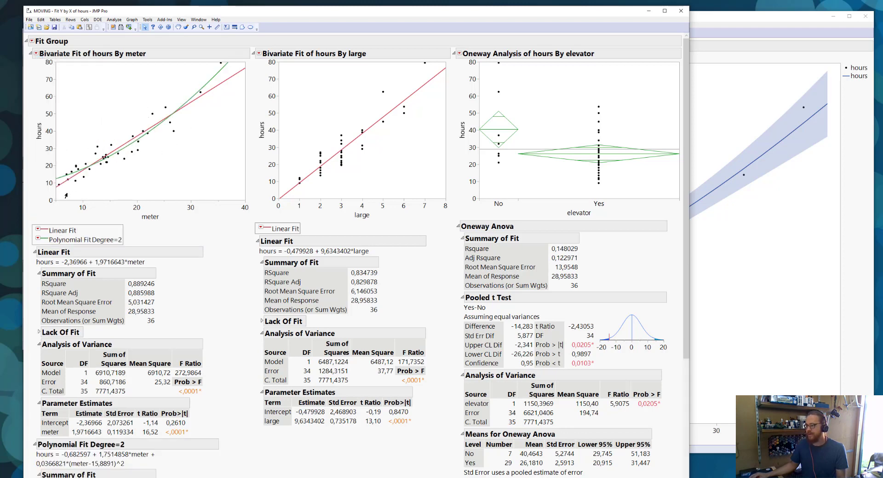
Collapse the Linear Fit reports for meter and large, leaving the Polynomial Fit Degree=2 report for meter expanded
{"action": "left_click", "coordinate": [34, 252], "text": "ctrl"}
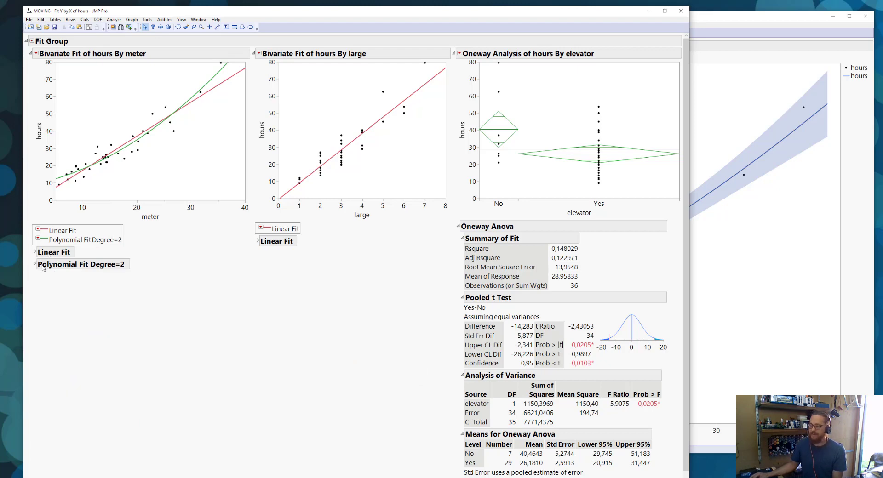
{"action": "left_click", "coordinate": [34, 265]}
{"action": "left_click", "coordinate": [34, 265]}
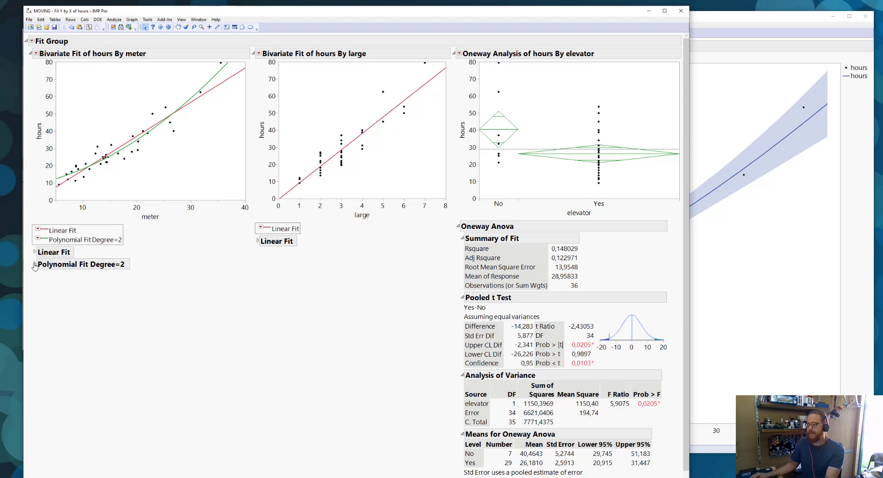
{"action": "left_click", "coordinate": [34, 265]}
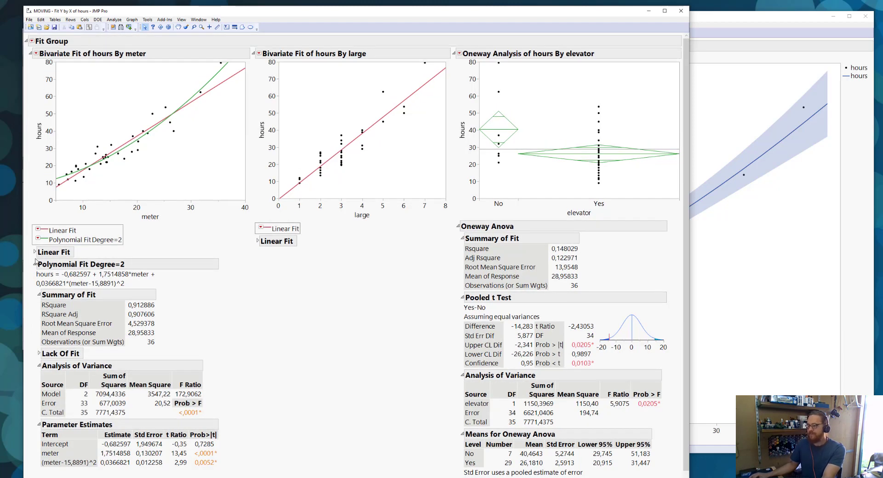
{"action": "left_click", "coordinate": [35, 252]}
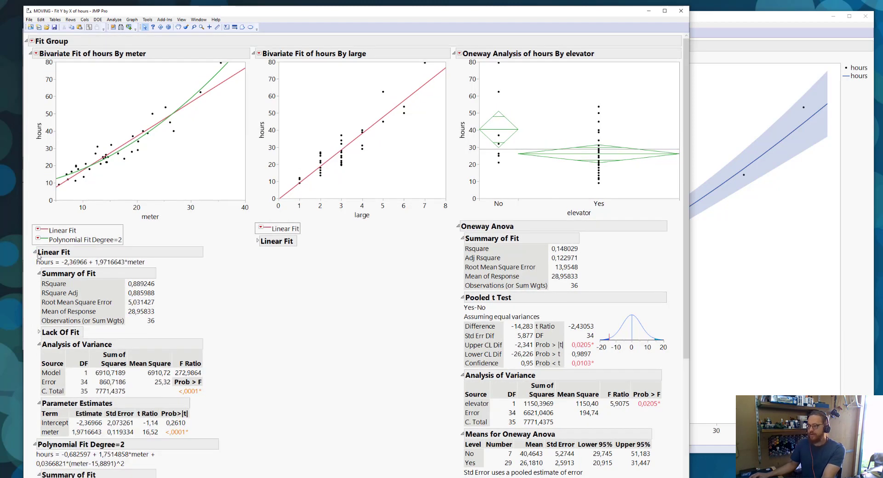
{"action": "left_click", "coordinate": [35, 253]}
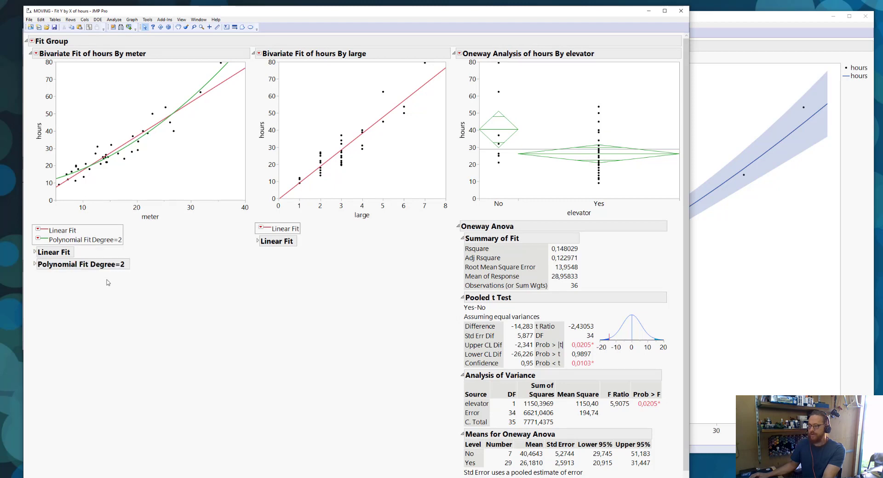
{"action": "left_click", "coordinate": [35, 253], "text": "ctrl"}
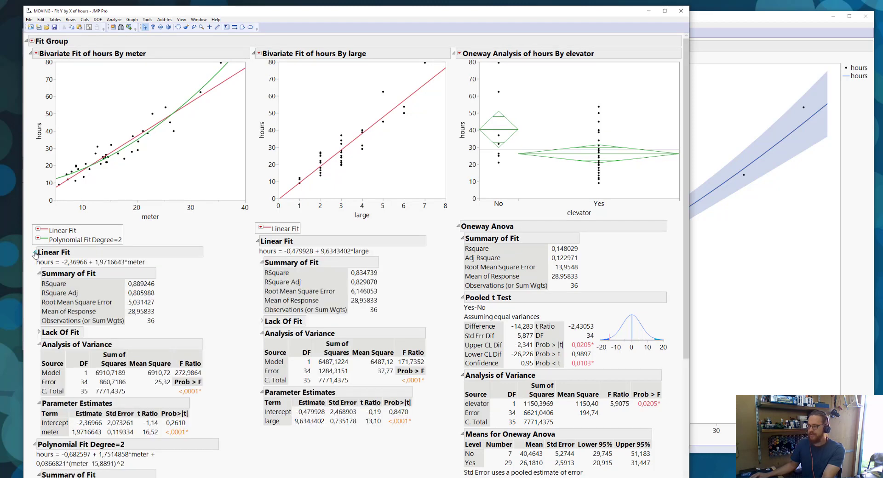
{"action": "left_click", "coordinate": [35, 253], "text": "ctrl"}
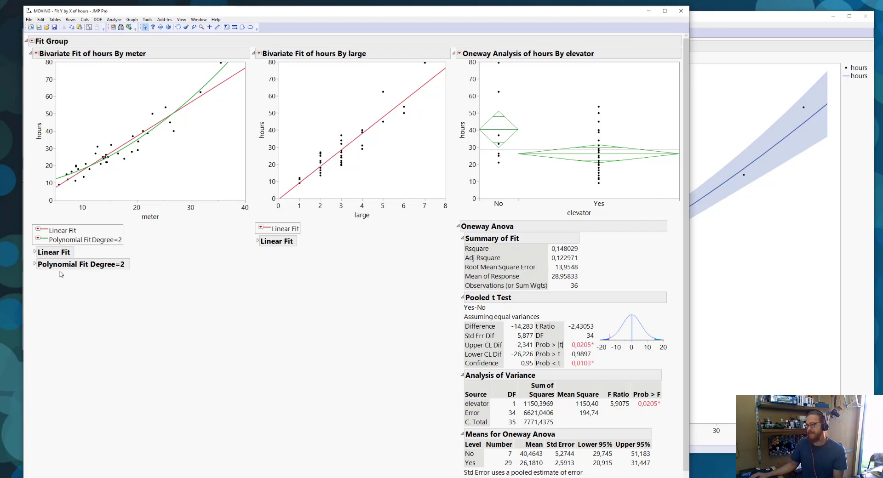
{"action": "left_click", "coordinate": [35, 264]}
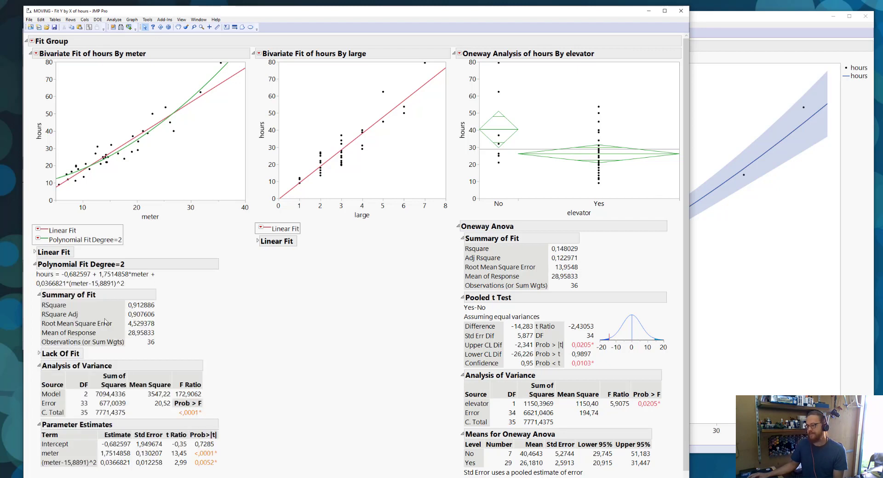
Examine the p-values of the meter and squared meter terms in the polynomial fit's parameter estimates
{"action": "scroll", "coordinate": [106, 321], "scroll_direction": "down", "scroll_amount": 1}
{"action": "left_click_drag", "start_coordinate": [225, 460], "coordinate": [205, 436]}
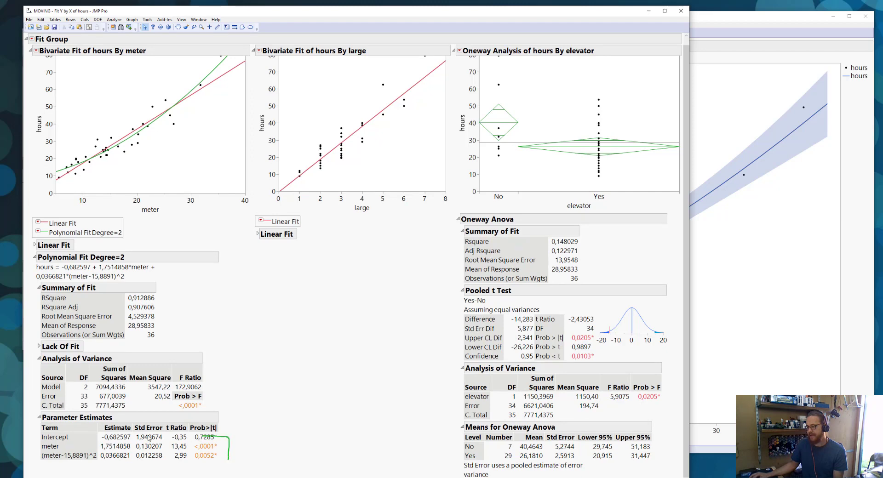
{"action": "mouse_move", "coordinate": [149, 438]}
{"action": "left_mouse_down"}
{"action": "mouse_move", "coordinate": [41, 443]}
{"action": "mouse_move", "coordinate": [41, 457]}
{"action": "mouse_move", "coordinate": [229, 458]}
{"action": "left_mouse_up"}
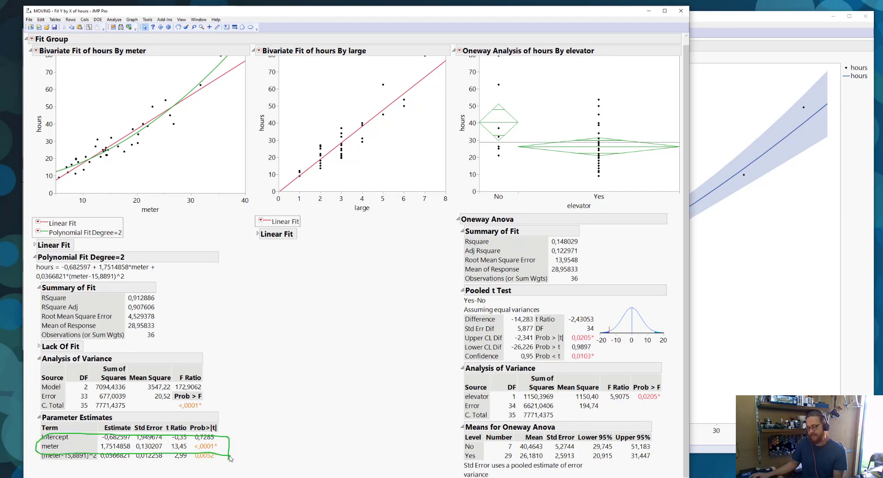
{"action": "key", "text": "Escape"}
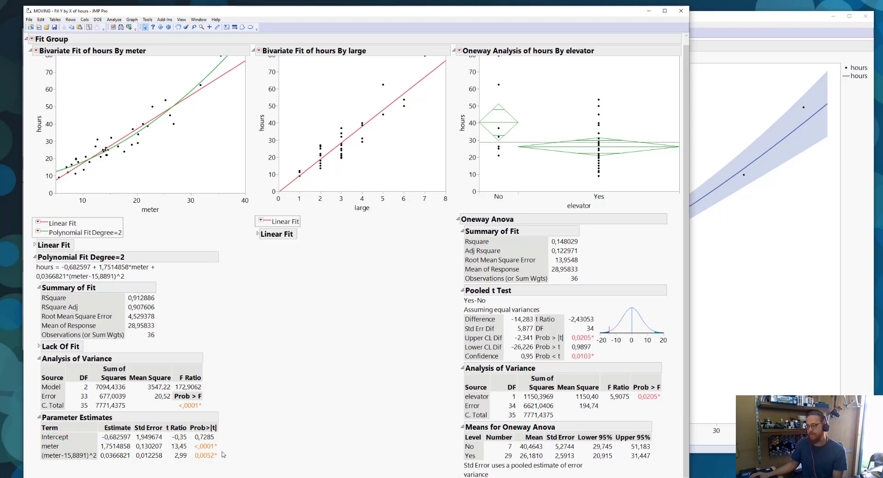
{"action": "mouse_move", "coordinate": [224, 464]}
{"action": "left_mouse_down"}
{"action": "mouse_move", "coordinate": [199, 445]}
{"action": "mouse_move", "coordinate": [34, 453]}
{"action": "mouse_move", "coordinate": [51, 469]}
{"action": "mouse_move", "coordinate": [142, 471]}
{"action": "mouse_move", "coordinate": [226, 468]}
{"action": "mouse_move", "coordinate": [229, 455]}
{"action": "left_mouse_up"}
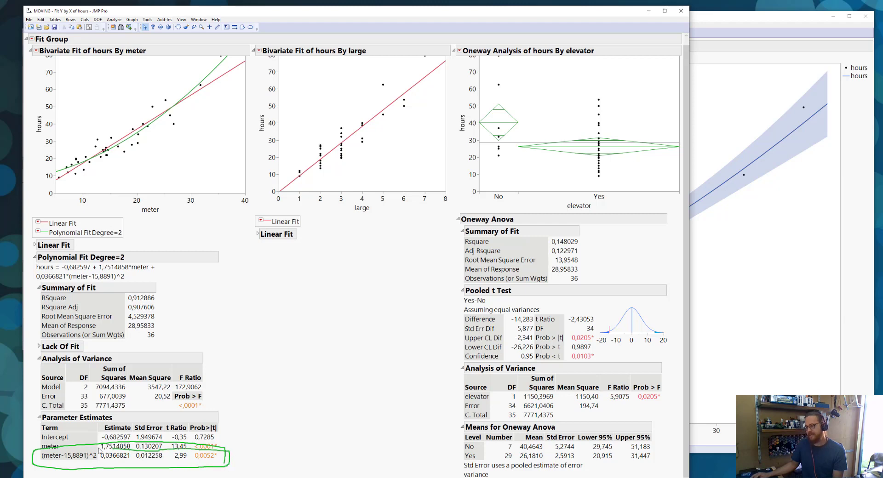
{"action": "key", "text": "Escape"}
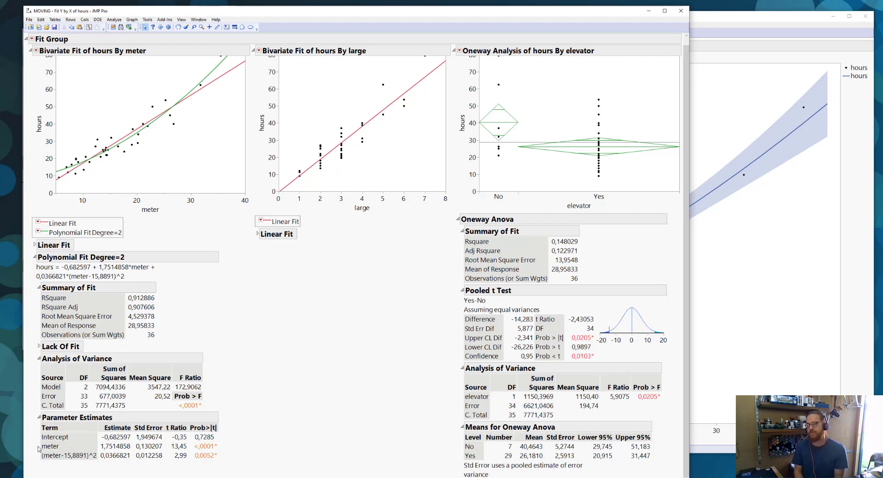
Switch to the MOVING data table and highlight the factor columns meter, large and elevator one by one, ending with hours
{"action": "key", "text": "alt+Tab"}
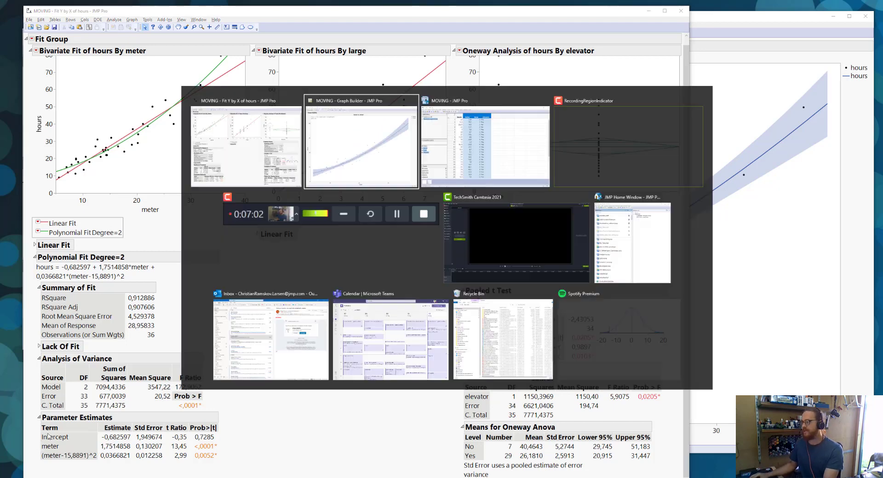
{"action": "key", "text": "alt+Tab"}
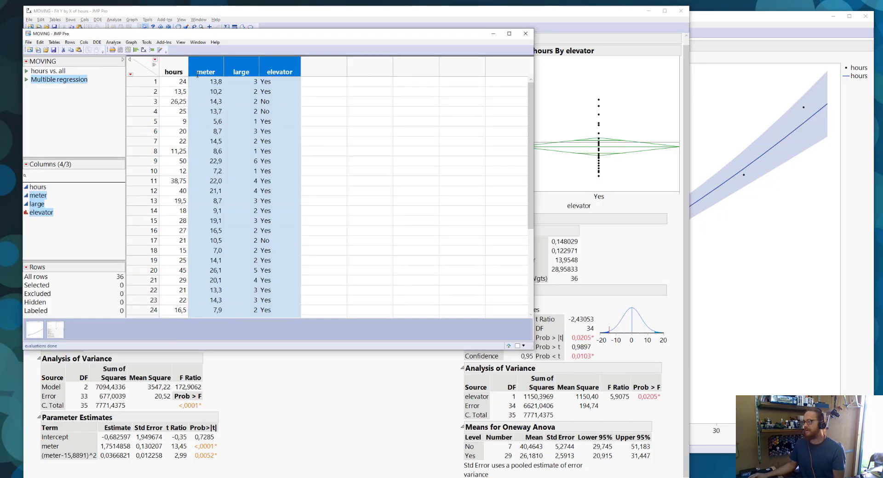
{"action": "left_click", "coordinate": [208, 66]}
{"action": "left_click", "coordinate": [240, 63]}
{"action": "left_click", "coordinate": [268, 69]}
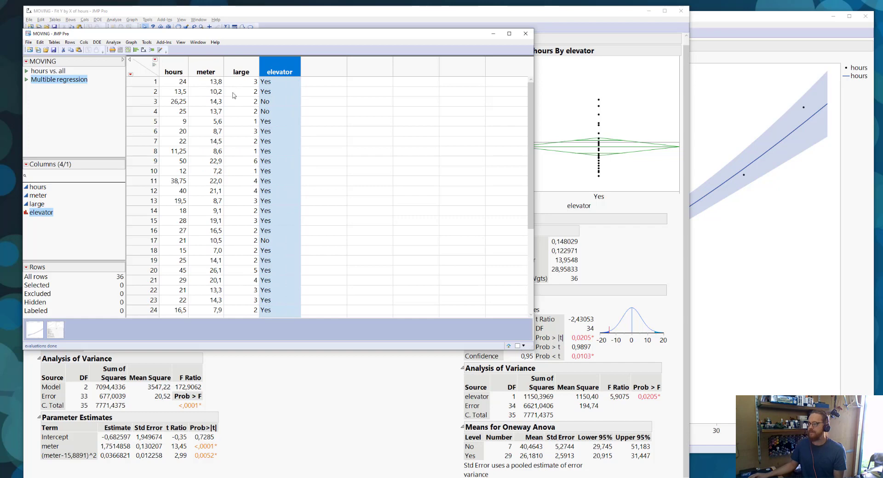
{"action": "left_click", "coordinate": [200, 70]}
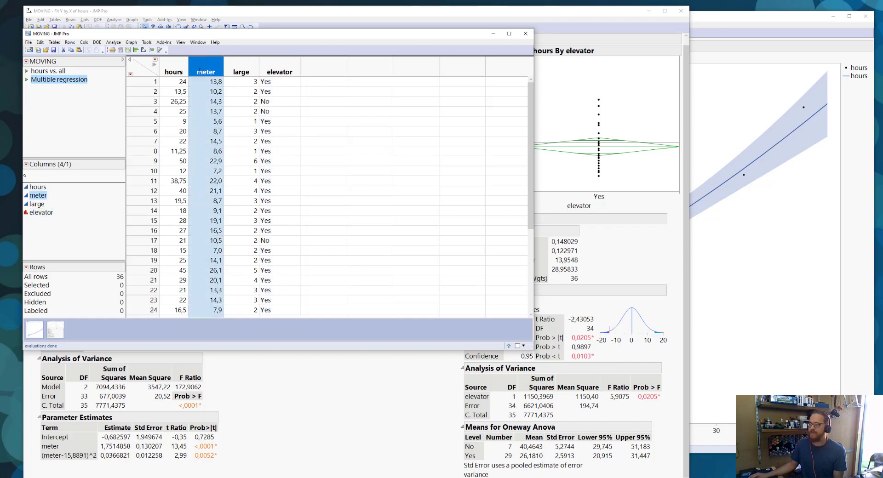
{"action": "left_click", "coordinate": [174, 67]}
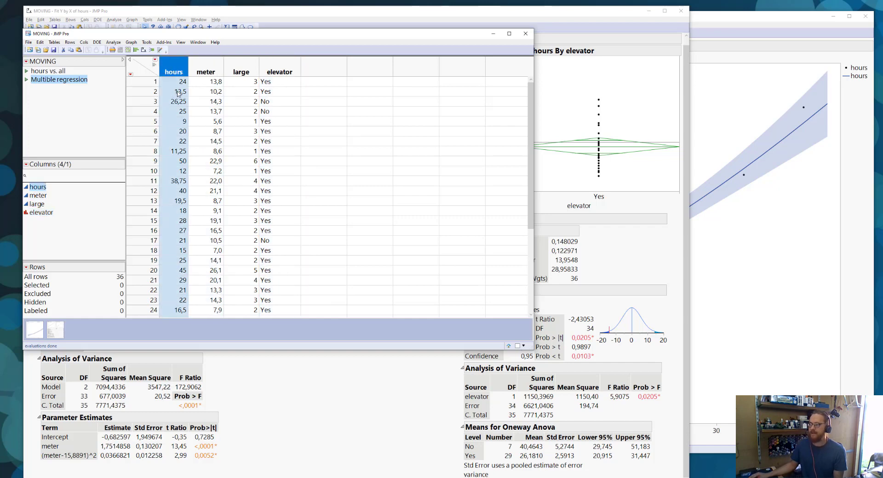
Highlight the meter and elevator columns, and close the Fit Y by X report and the graph window to leave only the MOVING table
{"action": "left_click", "coordinate": [211, 68]}
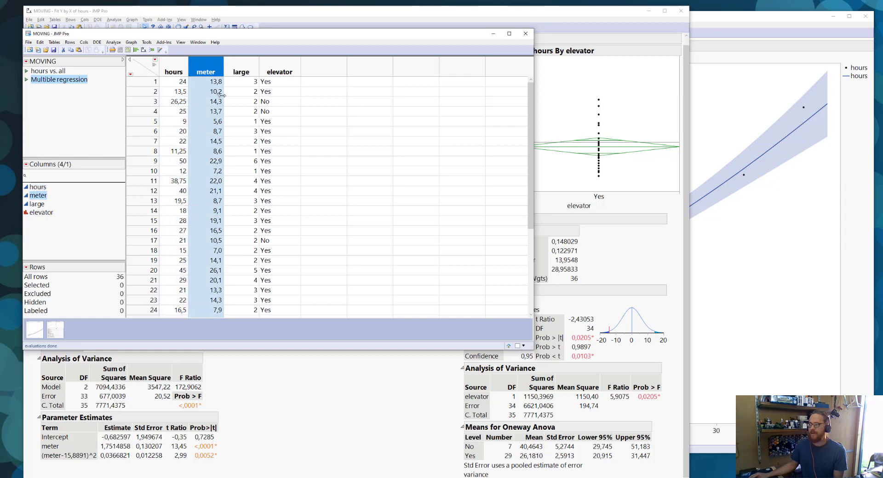
{"action": "left_click", "coordinate": [275, 68]}
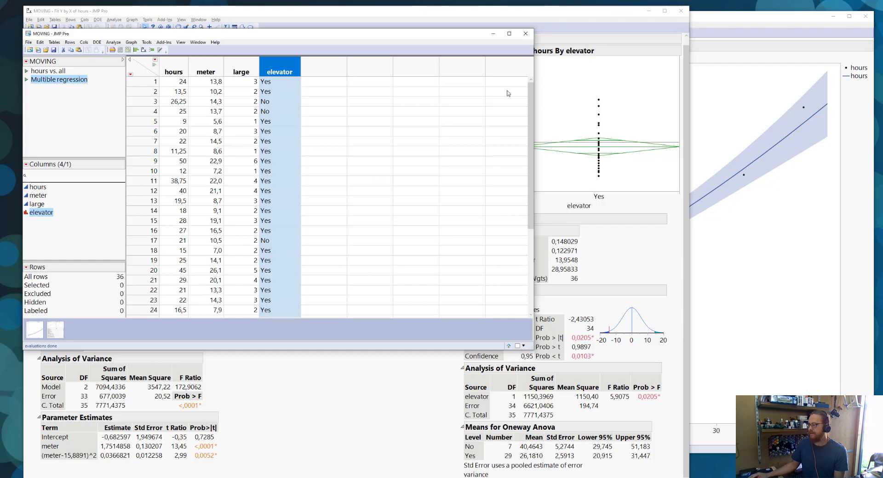
{"action": "left_click", "coordinate": [680, 11]}
{"action": "left_click", "coordinate": [860, 18]}
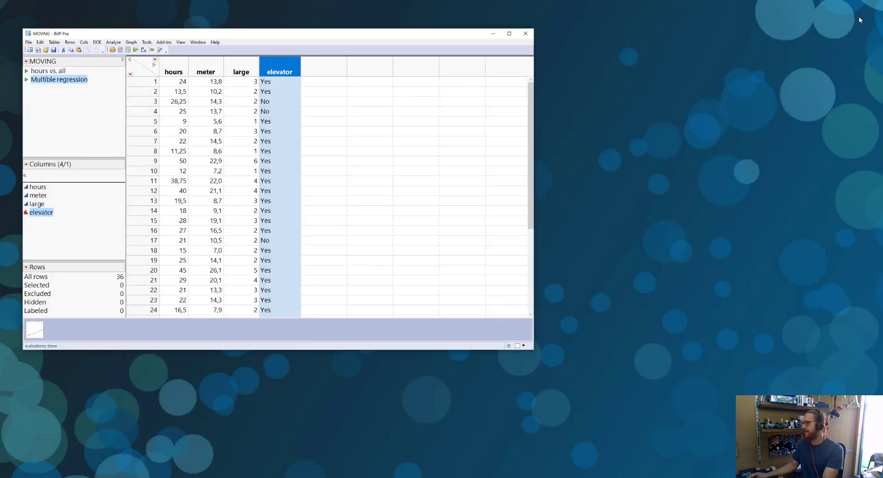
{"action": "left_click_drag", "start_coordinate": [373, 34], "coordinate": [520, 22]}
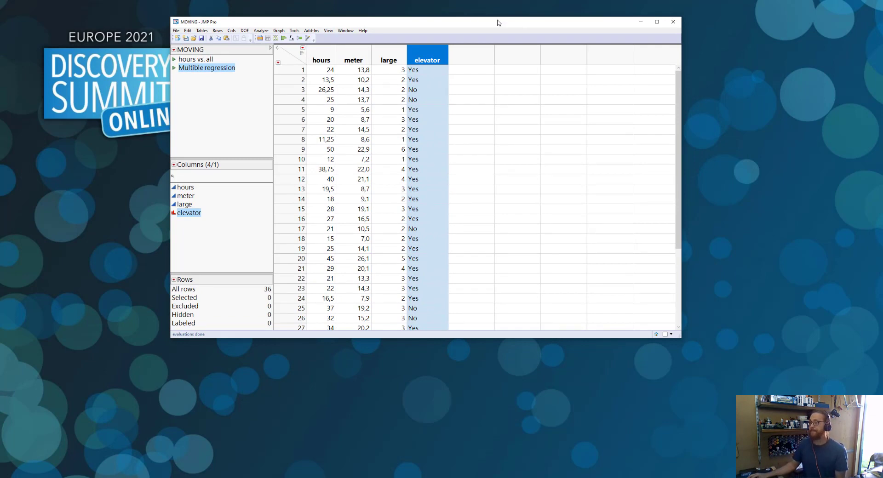
Set up a Fit Model with hours as the Y response and meter, large and elevator as model effects
{"action": "left_click", "coordinate": [278, 30]}
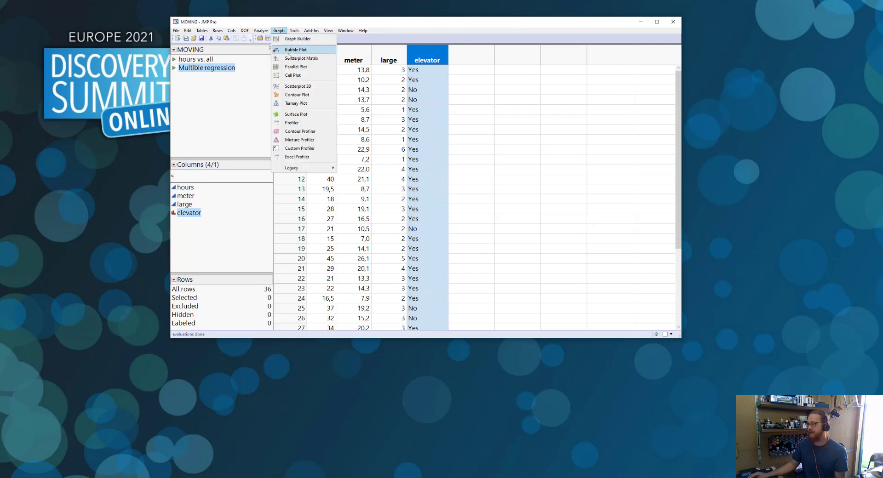
{"action": "mouse_move", "coordinate": [266, 31]}
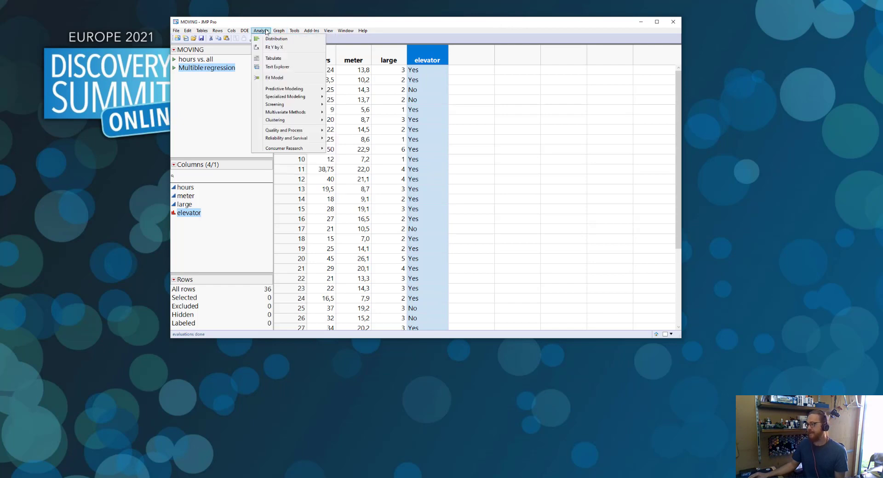
{"action": "left_click", "coordinate": [280, 79]}
{"action": "left_click_drag", "start_coordinate": [381, 34], "coordinate": [303, 98]}
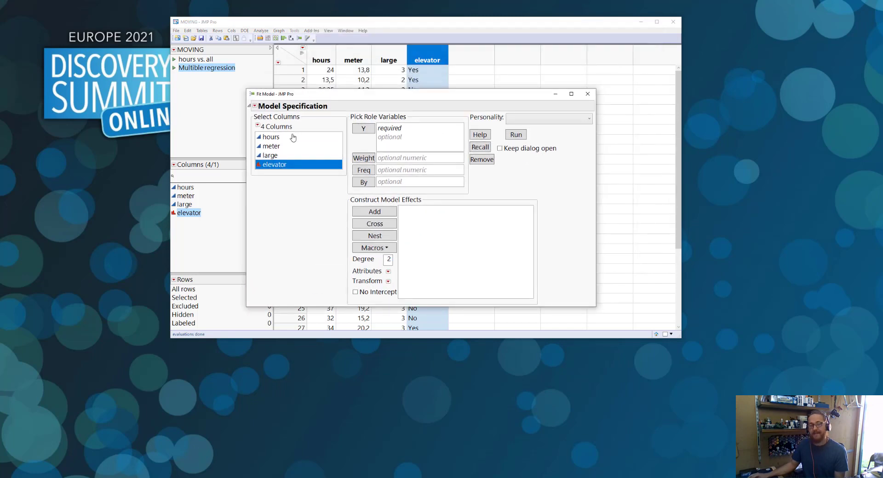
{"action": "left_click", "coordinate": [274, 138]}
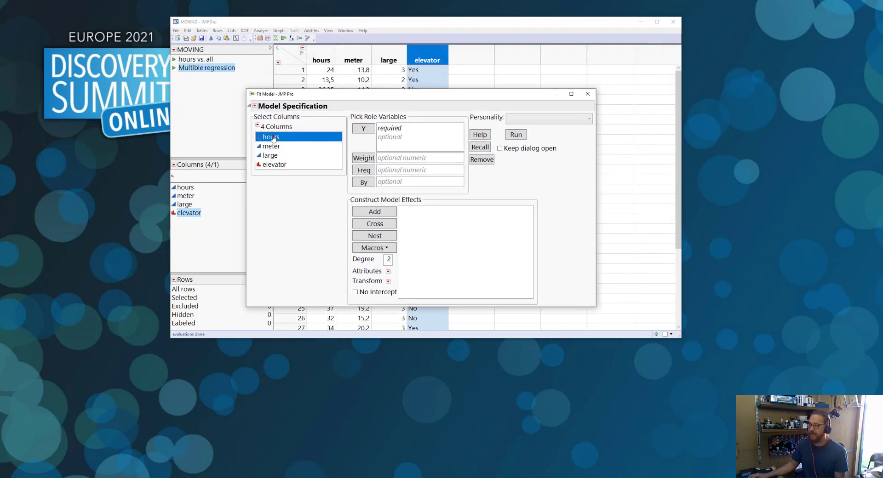
{"action": "left_click", "coordinate": [362, 130]}
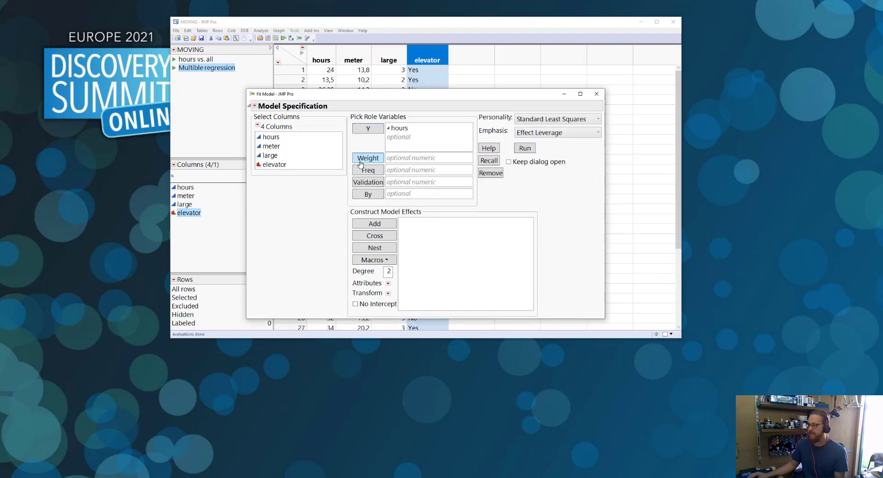
{"action": "left_click_drag", "start_coordinate": [301, 149], "coordinate": [301, 187]}
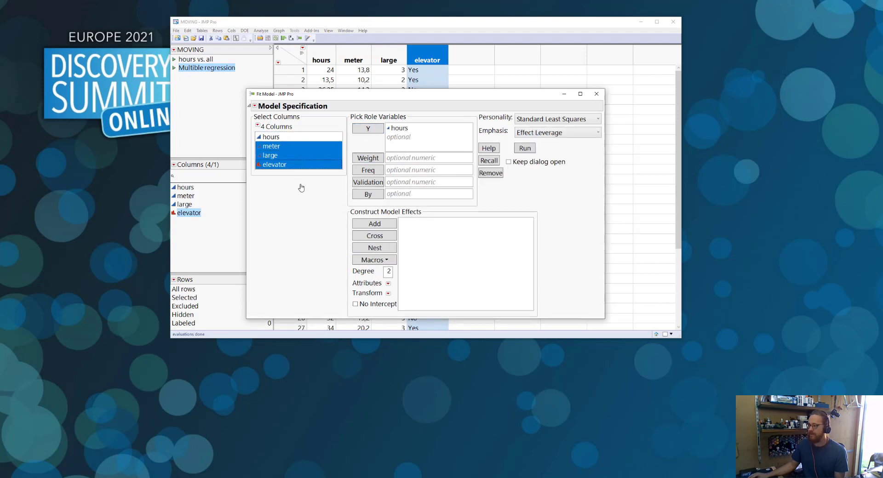
{"action": "left_click", "coordinate": [392, 225]}
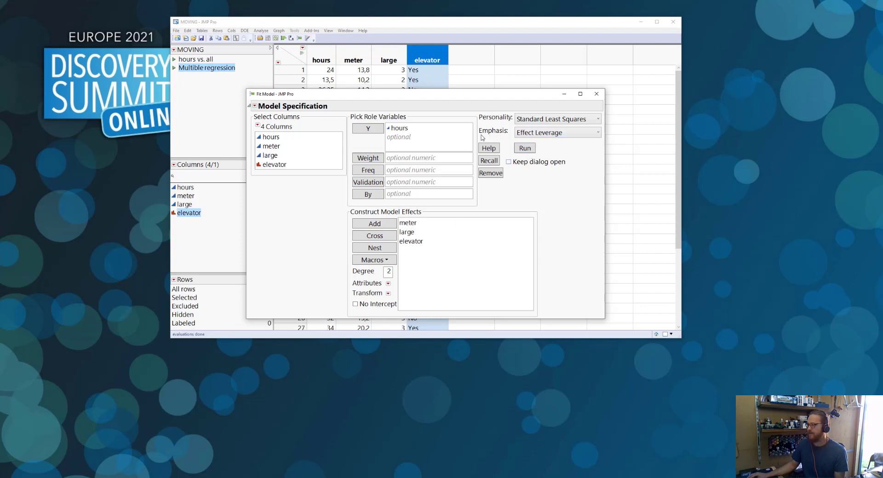
Set the Fit Model emphasis to Effect Screening
{"action": "left_click_drag", "start_coordinate": [480, 136], "coordinate": [509, 135]}
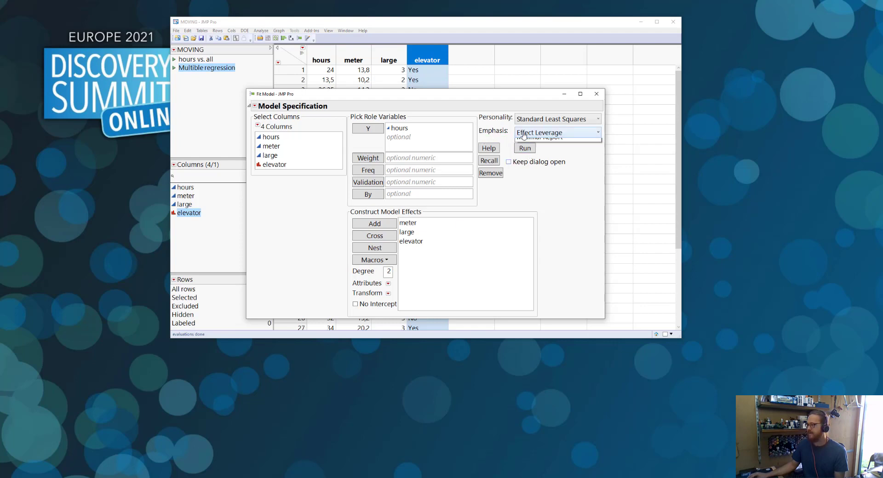
{"action": "left_click", "coordinate": [556, 133]}
{"action": "left_click", "coordinate": [542, 154]}
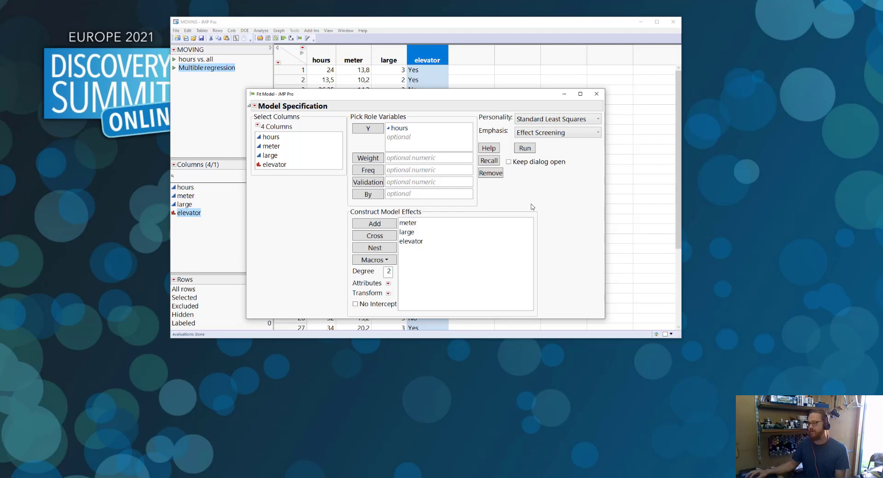
{"action": "left_click", "coordinate": [552, 134]}
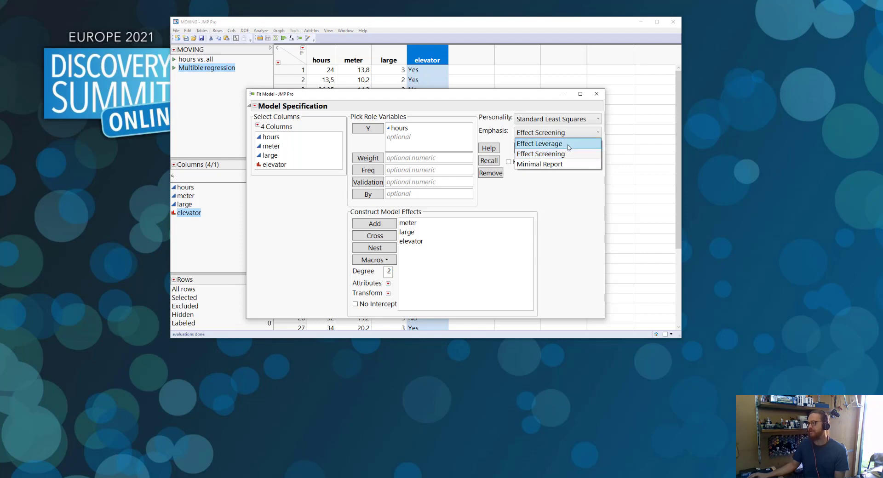
{"action": "left_click", "coordinate": [559, 155]}
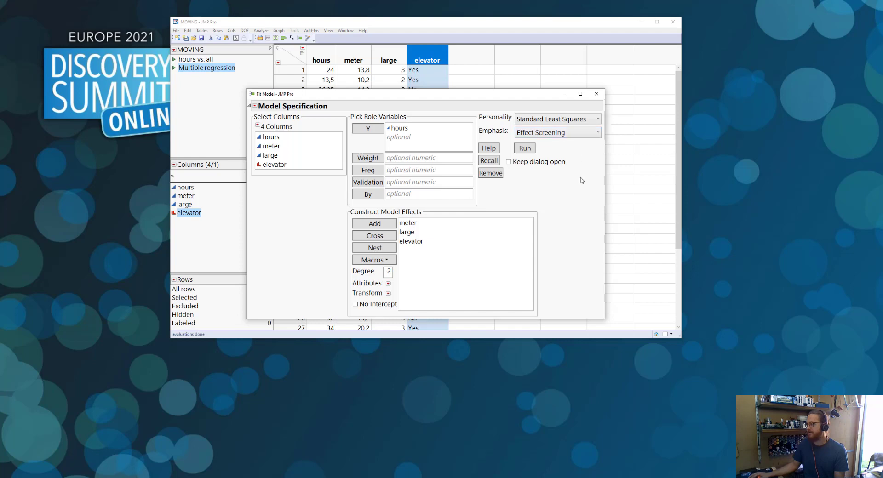
Enable keeping the Fit Model dialog open, run the model and place the least squares report beside the dialog
{"action": "left_click", "coordinate": [519, 163]}
{"action": "left_click_drag", "start_coordinate": [451, 99], "coordinate": [214, 23]}
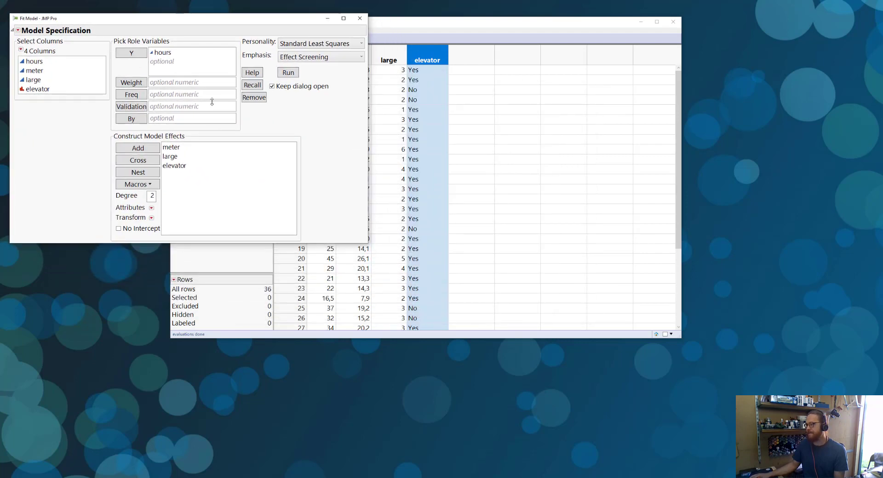
{"action": "left_click", "coordinate": [288, 74]}
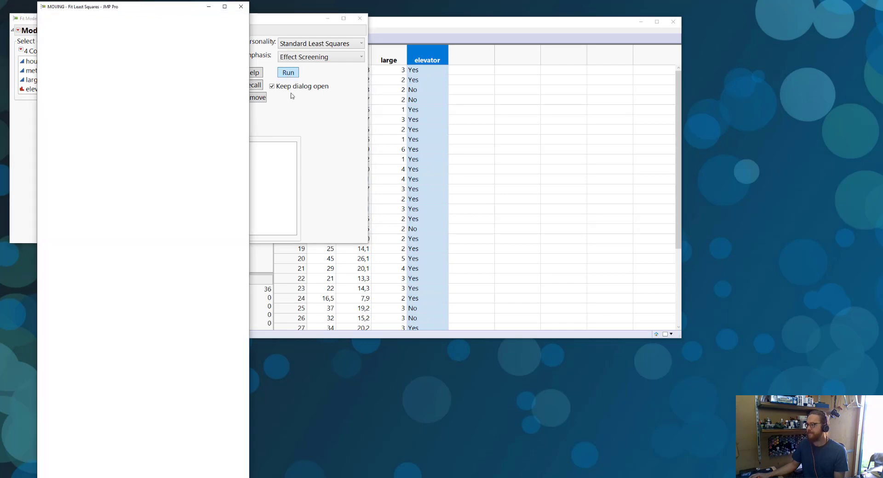
{"action": "left_click_drag", "start_coordinate": [188, 7], "coordinate": [585, 17]}
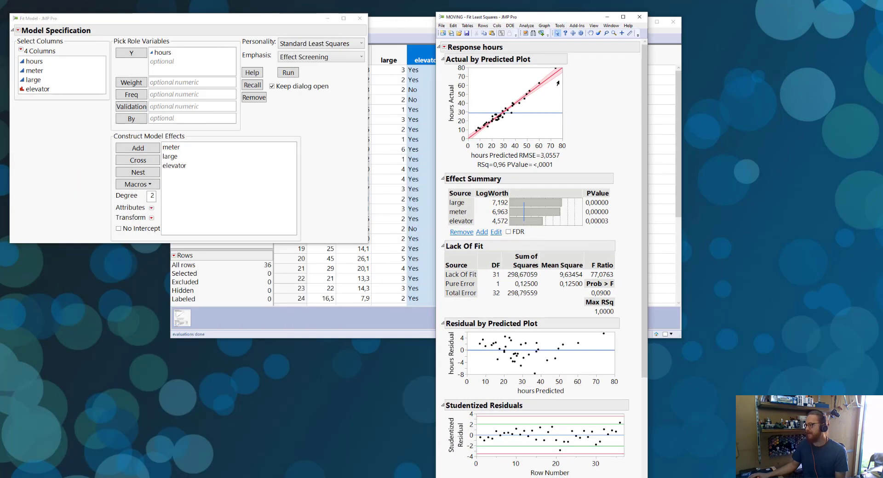
Collapse the Lack Of Fit, Residual by Predicted Plot and Studentized Residuals sections of the hours report
{"action": "left_click", "coordinate": [443, 246]}
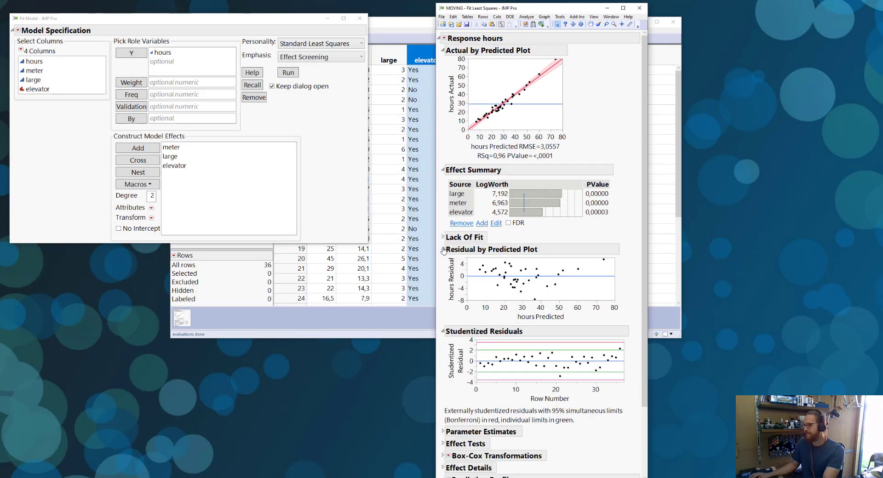
{"action": "left_click", "coordinate": [444, 250]}
{"action": "left_click", "coordinate": [443, 261]}
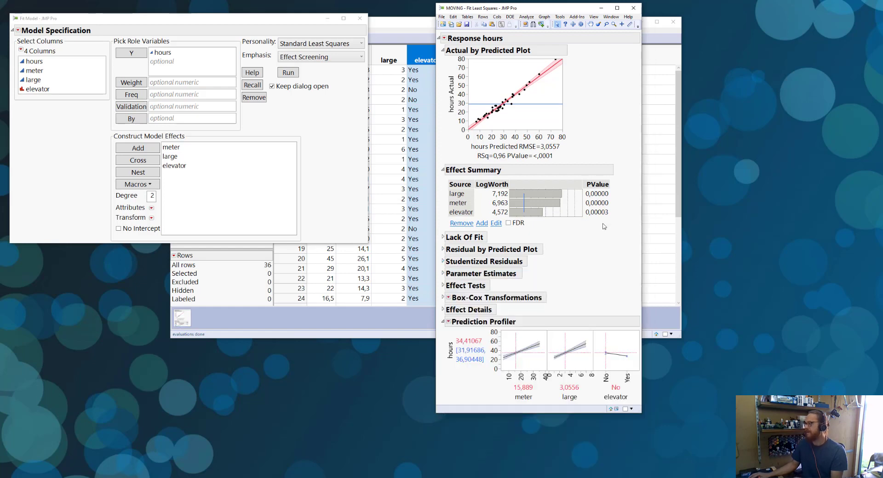
Examine the p-values in the Effect Summary and the RMSE and RSq line under the Actual by Predicted Plot
{"action": "mouse_move", "coordinate": [606, 228]}
{"action": "left_mouse_down"}
{"action": "mouse_move", "coordinate": [622, 185]}
{"action": "mouse_move", "coordinate": [495, 182]}
{"action": "mouse_move", "coordinate": [439, 202]}
{"action": "mouse_move", "coordinate": [485, 234]}
{"action": "mouse_move", "coordinate": [621, 228]}
{"action": "mouse_move", "coordinate": [625, 185]}
{"action": "mouse_move", "coordinate": [443, 187]}
{"action": "left_mouse_up"}
{"action": "key", "text": "Escape"}
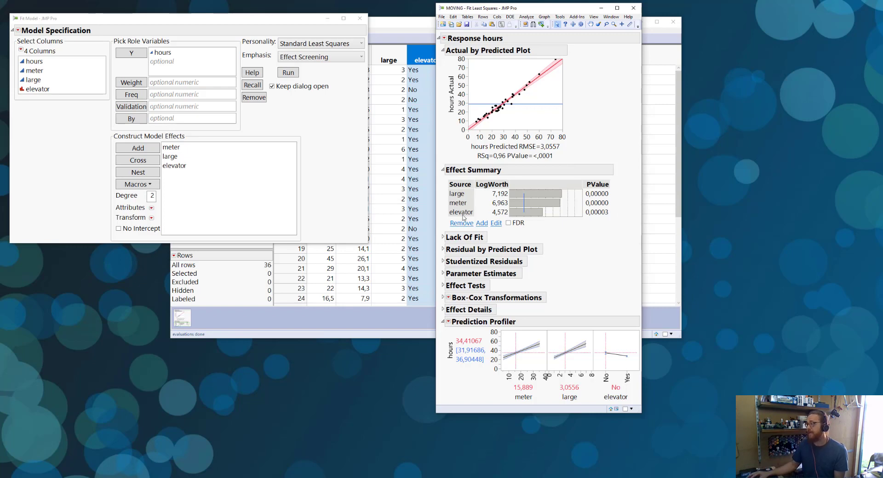
{"action": "left_click", "coordinate": [551, 146]}
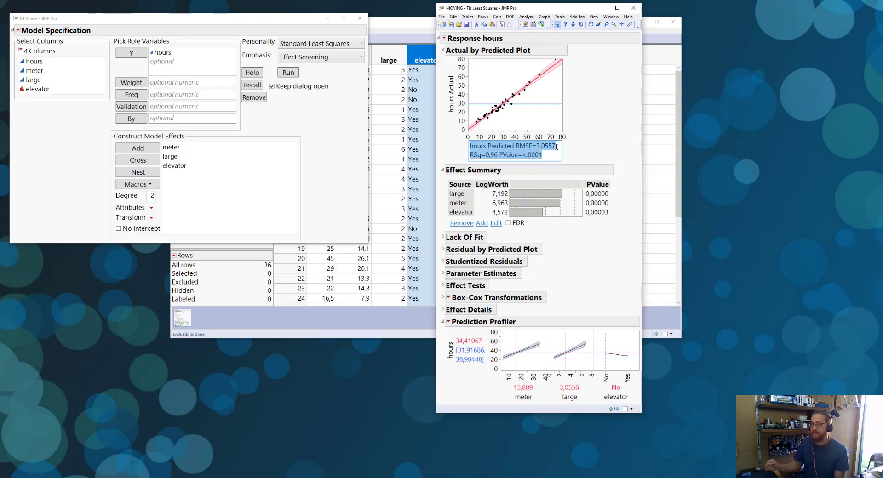
{"action": "left_click", "coordinate": [578, 243]}
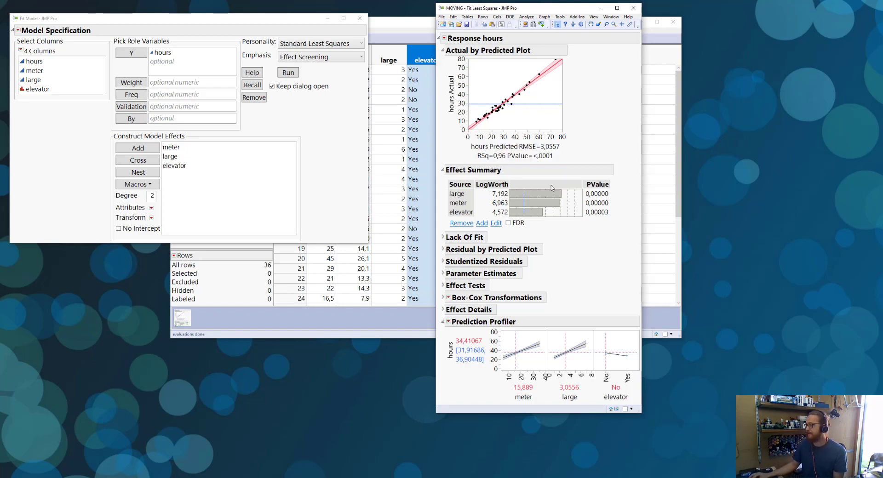
Show the prediction expression in the Response hours report
{"action": "left_click", "coordinate": [445, 39]}
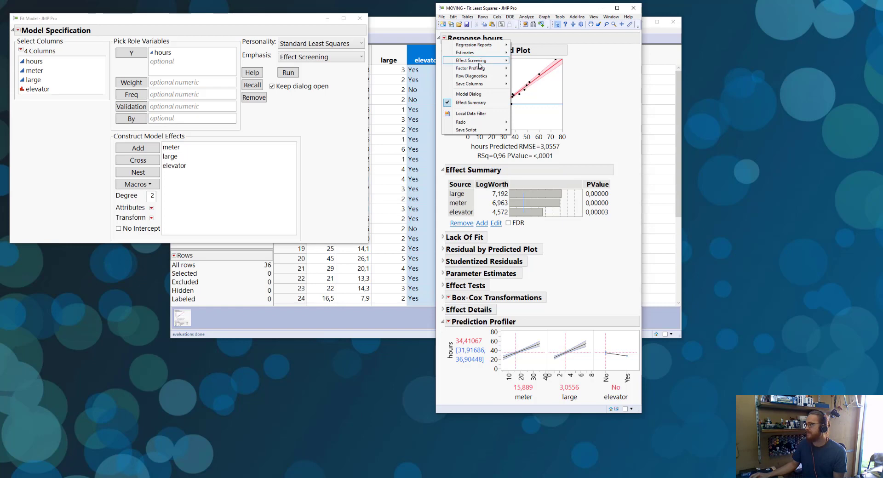
{"action": "mouse_move", "coordinate": [479, 63]}
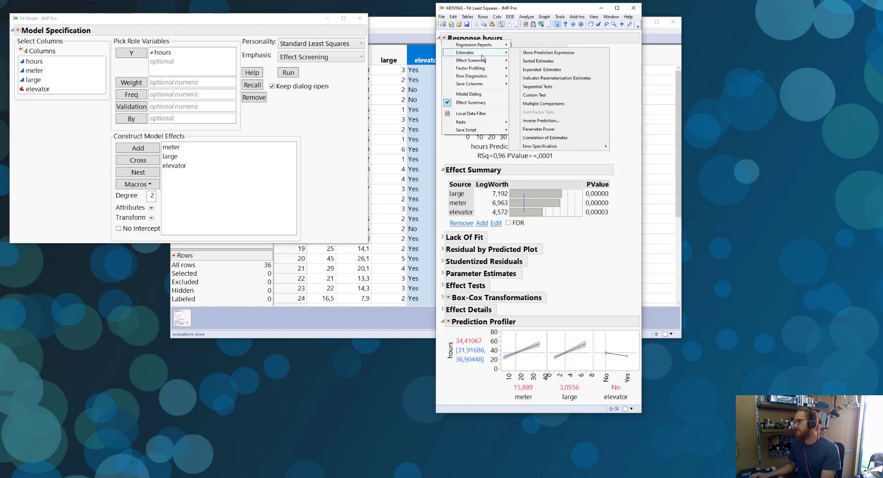
{"action": "left_click", "coordinate": [548, 52]}
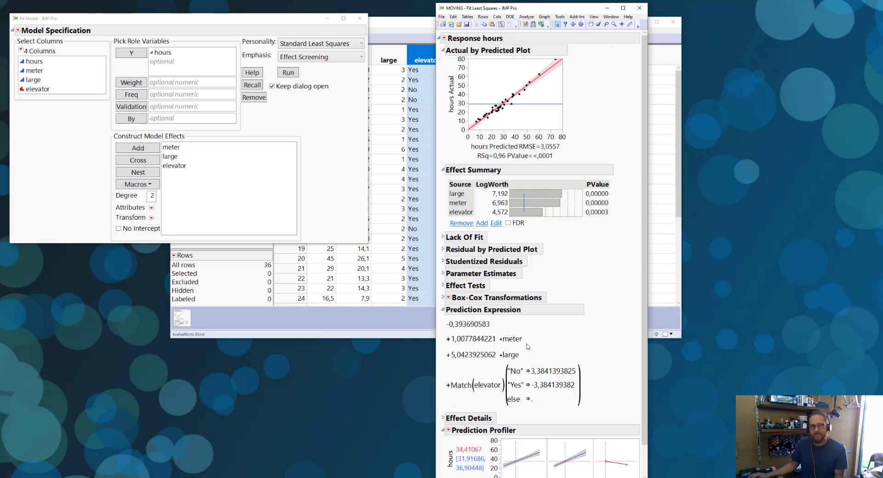
Examine the meter, large and elevator terms of the prediction expression, temporarily marking the whole formula
{"action": "mouse_move", "coordinate": [539, 344]}
{"action": "left_mouse_down"}
{"action": "mouse_move", "coordinate": [529, 330]}
{"action": "mouse_move", "coordinate": [472, 318]}
{"action": "mouse_move", "coordinate": [441, 333]}
{"action": "mouse_move", "coordinate": [480, 352]}
{"action": "mouse_move", "coordinate": [532, 344]}
{"action": "mouse_move", "coordinate": [505, 318]}
{"action": "mouse_move", "coordinate": [445, 317]}
{"action": "left_mouse_up"}
{"action": "key", "text": "Escape"}
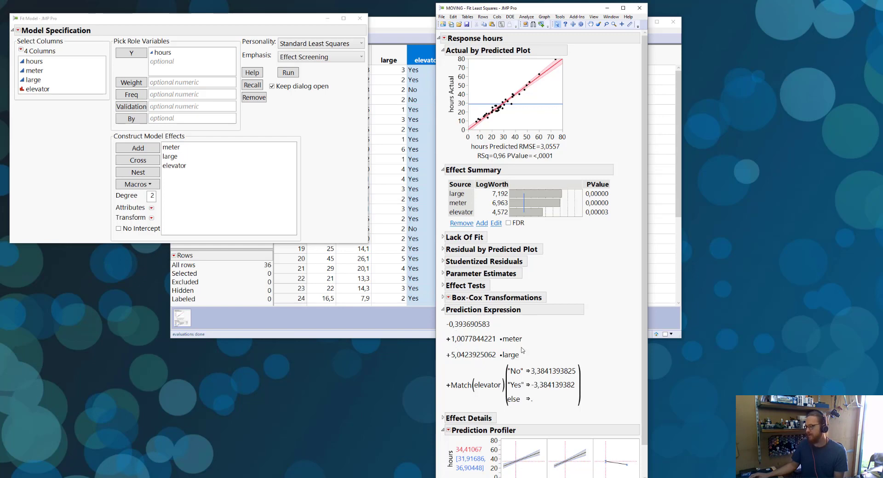
{"action": "scroll", "coordinate": [516, 344], "scroll_direction": "down", "scroll_amount": 1}
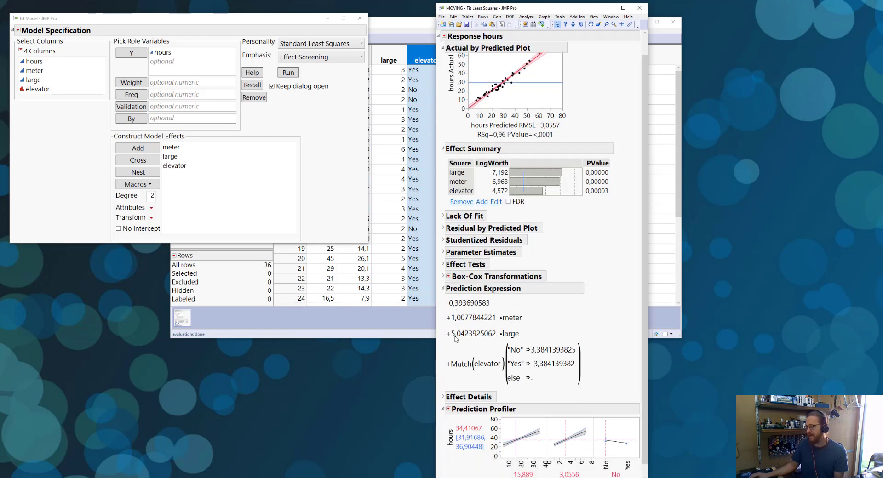
{"action": "scroll", "coordinate": [511, 341], "scroll_direction": "down", "scroll_amount": 1}
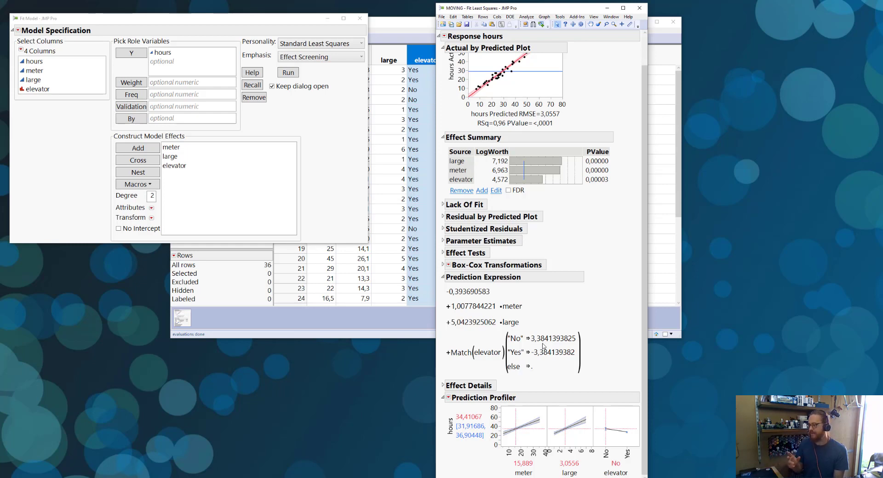
{"action": "mouse_move", "coordinate": [594, 343]}
{"action": "left_mouse_down"}
{"action": "mouse_move", "coordinate": [595, 286]}
{"action": "mouse_move", "coordinate": [452, 285]}
{"action": "mouse_move", "coordinate": [447, 348]}
{"action": "mouse_move", "coordinate": [486, 369]}
{"action": "mouse_move", "coordinate": [594, 367]}
{"action": "mouse_move", "coordinate": [596, 301]}
{"action": "mouse_move", "coordinate": [535, 282]}
{"action": "mouse_move", "coordinate": [454, 288]}
{"action": "mouse_move", "coordinate": [443, 363]}
{"action": "mouse_move", "coordinate": [593, 372]}
{"action": "left_mouse_up"}
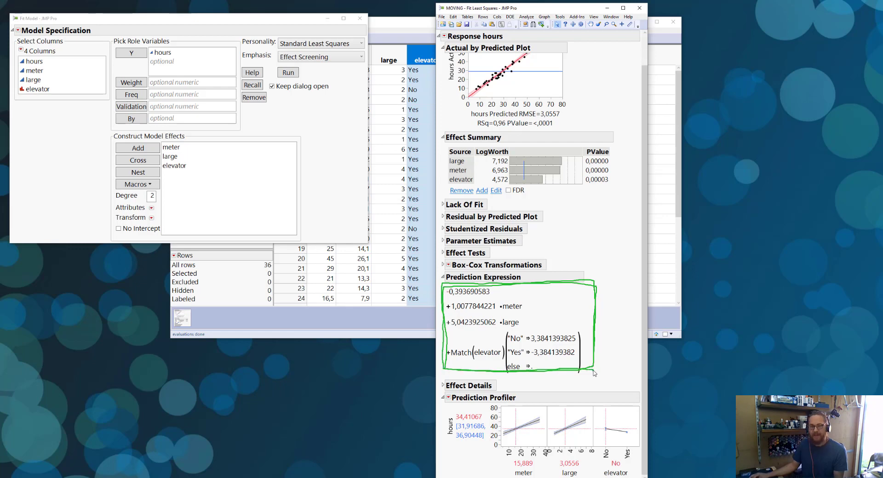
{"action": "key", "text": "Escape"}
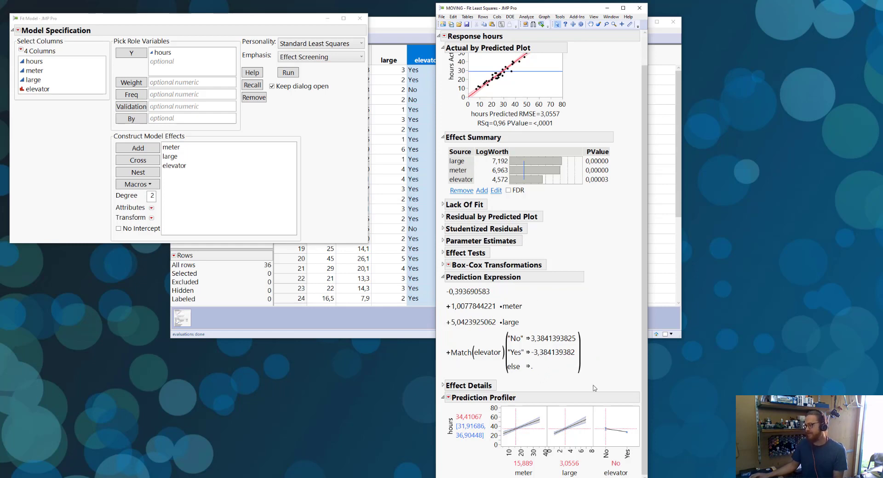
{"action": "mouse_move", "coordinate": [597, 374]}
{"action": "left_mouse_down"}
{"action": "mouse_move", "coordinate": [600, 324]}
{"action": "mouse_move", "coordinate": [535, 279]}
{"action": "mouse_move", "coordinate": [456, 290]}
{"action": "mouse_move", "coordinate": [438, 352]}
{"action": "mouse_move", "coordinate": [542, 392]}
{"action": "left_mouse_up"}
{"action": "mouse_move", "coordinate": [581, 200]}
{"action": "left_mouse_down"}
{"action": "mouse_move", "coordinate": [623, 156]}
{"action": "mouse_move", "coordinate": [529, 151]}
{"action": "mouse_move", "coordinate": [443, 168]}
{"action": "mouse_move", "coordinate": [510, 193]}
{"action": "mouse_move", "coordinate": [611, 187]}
{"action": "left_mouse_up"}
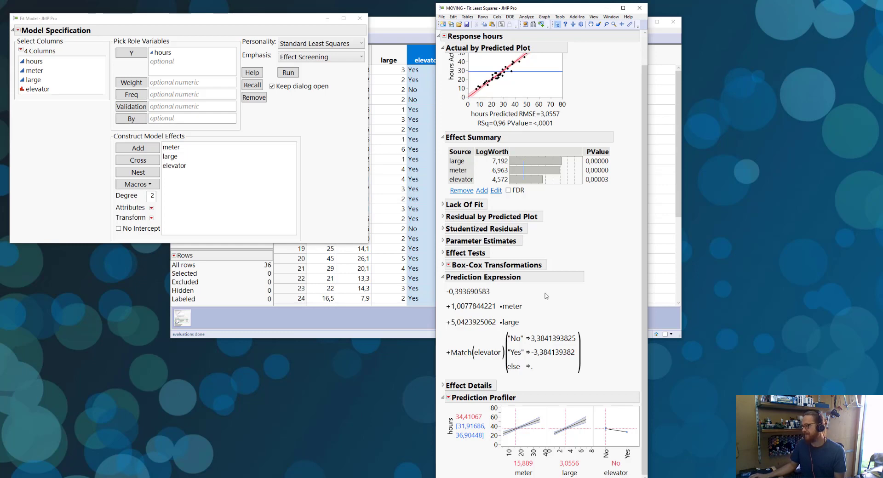
Enlarge the Prediction Profiler and set meter to about 30,51 and large to about 4,942
{"action": "mouse_move", "coordinate": [635, 446]}
{"action": "left_mouse_down"}
{"action": "mouse_move", "coordinate": [701, 465]}
{"action": "mouse_move", "coordinate": [647, 455]}
{"action": "left_mouse_up"}
{"action": "left_click_drag", "start_coordinate": [528, 430], "coordinate": [558, 423]}
{"action": "left_click_drag", "start_coordinate": [607, 424], "coordinate": [630, 422]}
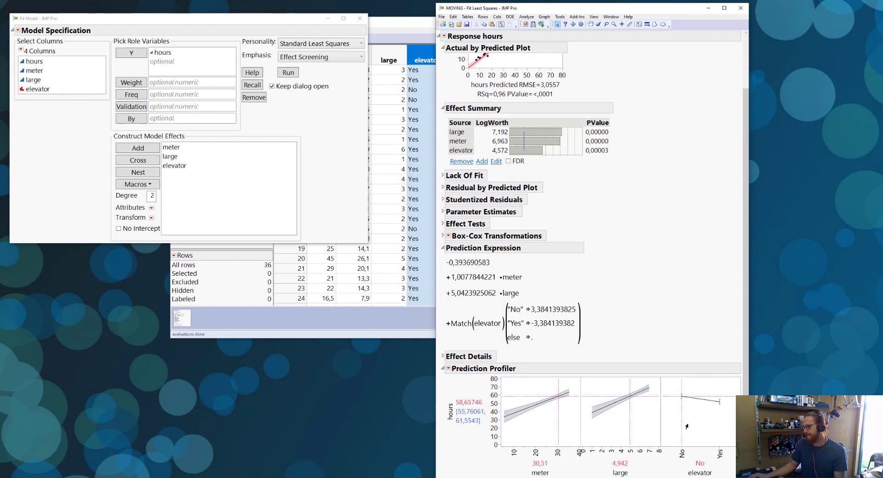
Add the quadratic term meter*meter to the effects meter, large and elevator, and rerun the least squares fit
{"action": "left_click", "coordinate": [741, 8]}
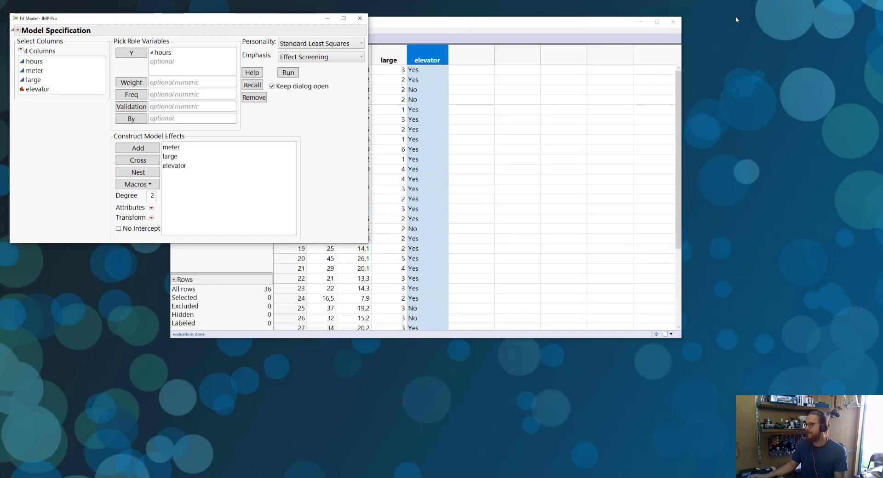
{"action": "left_click", "coordinate": [52, 72]}
{"action": "left_click", "coordinate": [173, 148]}
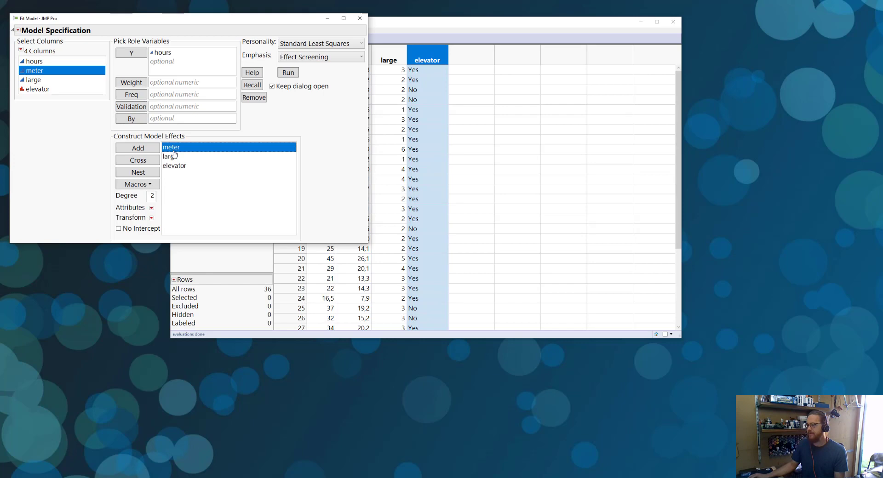
{"action": "left_click", "coordinate": [154, 166]}
{"action": "left_click", "coordinate": [171, 175]}
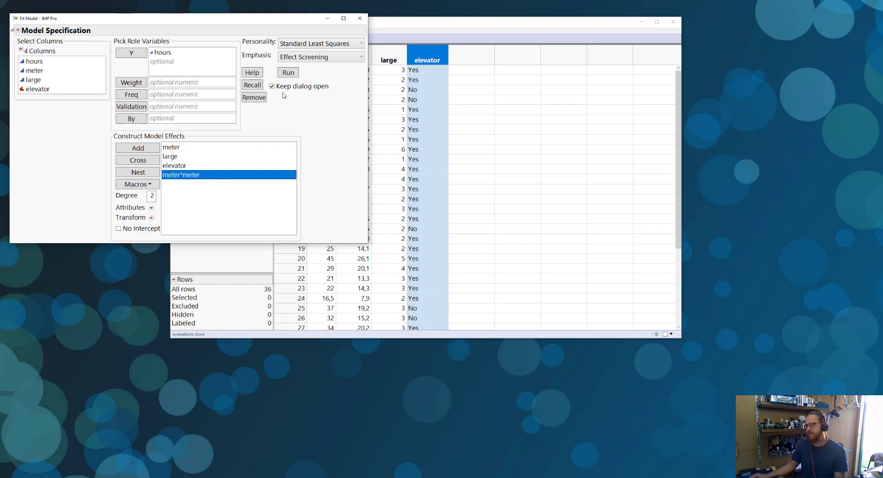
{"action": "left_click", "coordinate": [289, 72]}
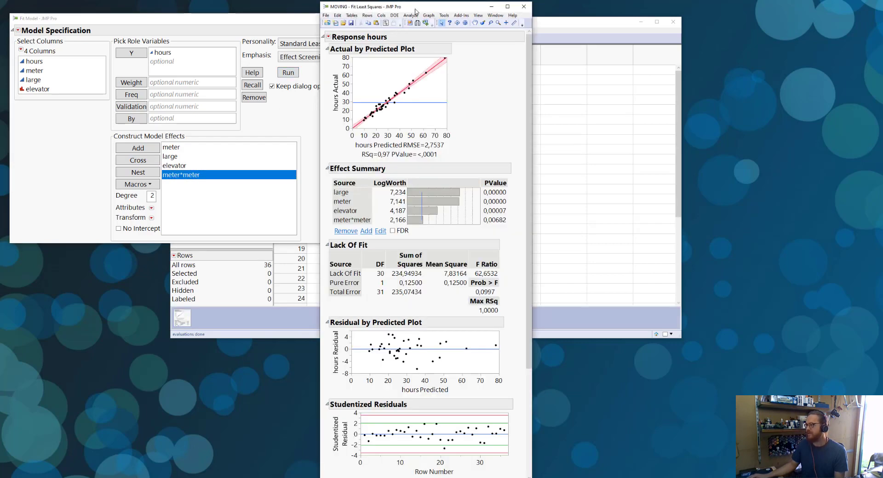
Examine the meter*meter p-value and the RMSE and RSq line of the refitted model, and close the report
{"action": "mouse_move", "coordinate": [506, 223]}
{"action": "left_mouse_down"}
{"action": "mouse_move", "coordinate": [593, 204]}
{"action": "mouse_move", "coordinate": [554, 168]}
{"action": "mouse_move", "coordinate": [552, 223]}
{"action": "left_mouse_up"}
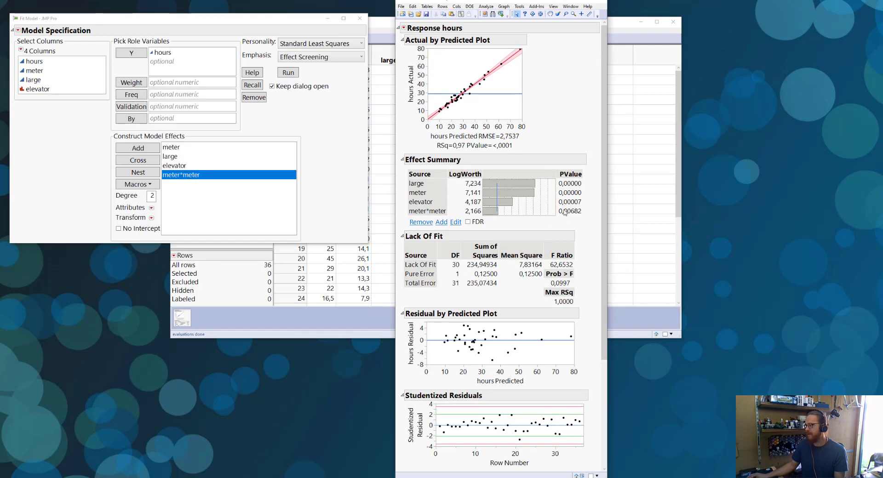
{"action": "left_click", "coordinate": [506, 211]}
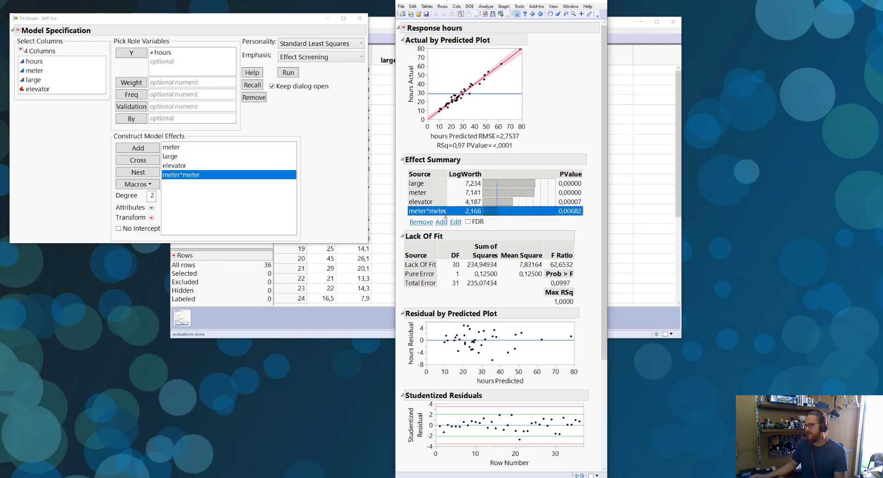
{"action": "left_click", "coordinate": [503, 137]}
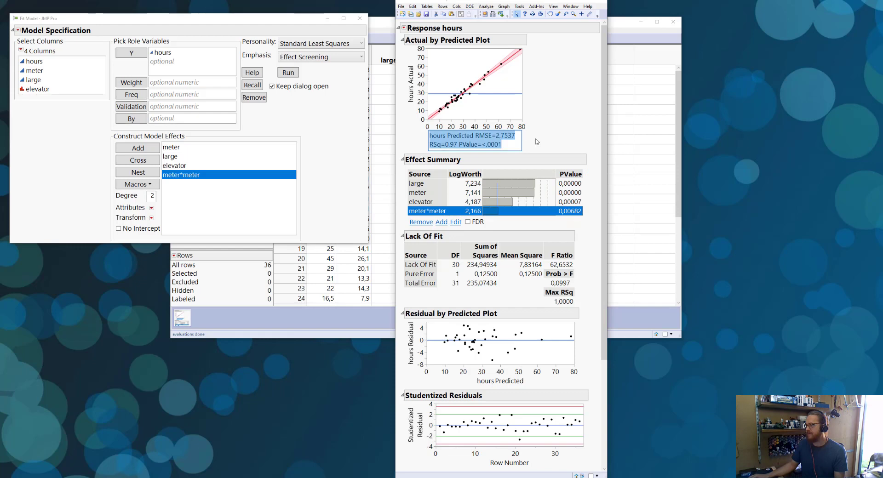
{"action": "left_click", "coordinate": [536, 141]}
{"action": "mouse_move", "coordinate": [520, 137]}
{"action": "left_mouse_down"}
{"action": "mouse_move", "coordinate": [507, 138]}
{"action": "mouse_move", "coordinate": [523, 139]}
{"action": "left_mouse_up"}
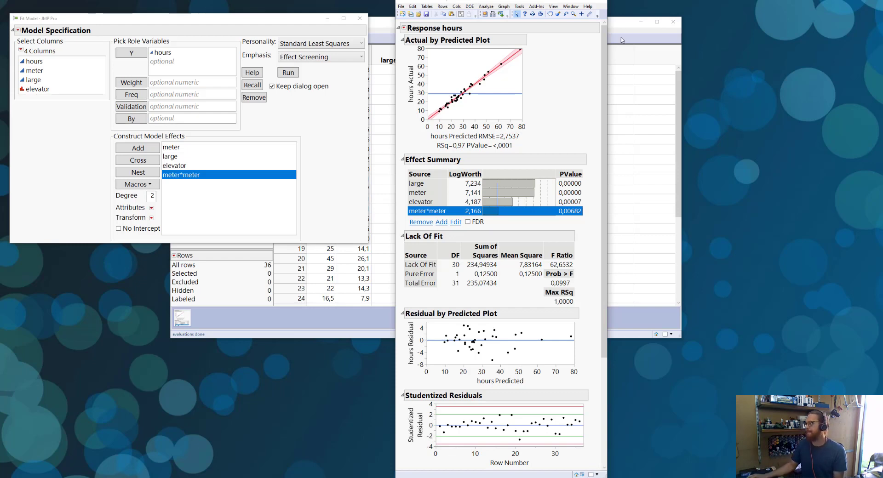
{"action": "left_click", "coordinate": [596, 4]}
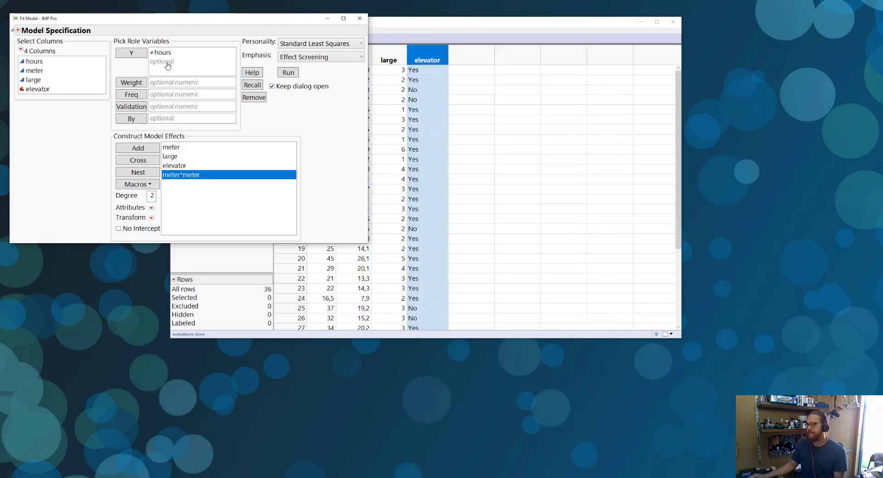
Remove meter*meter and all remaining effects from the model specification
{"action": "left_click", "coordinate": [192, 175]}
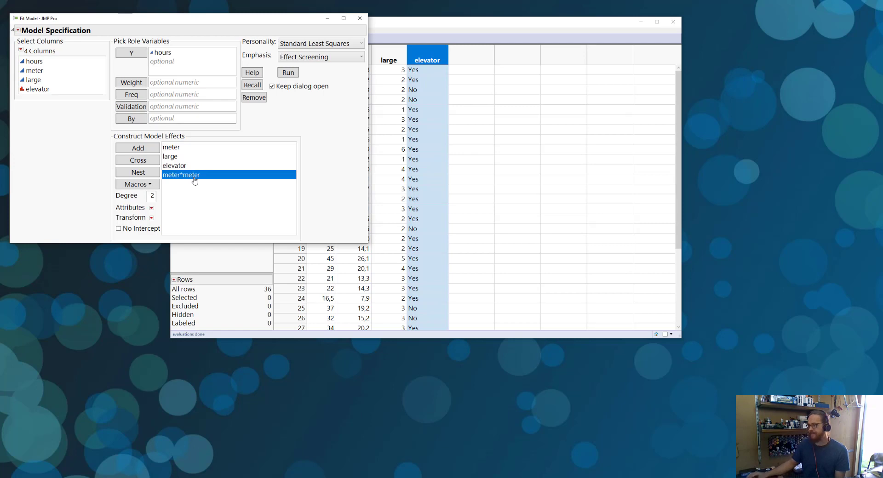
{"action": "key", "text": "Delete"}
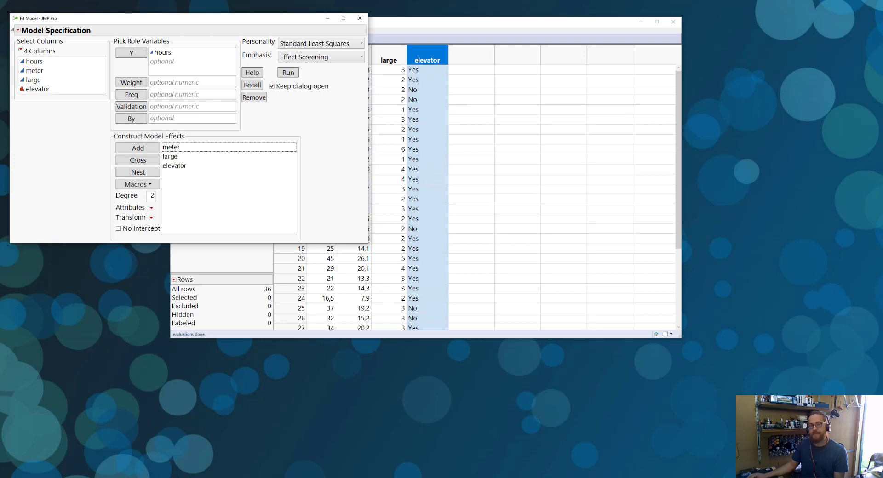
{"action": "left_click_drag", "start_coordinate": [55, 72], "coordinate": [61, 107]}
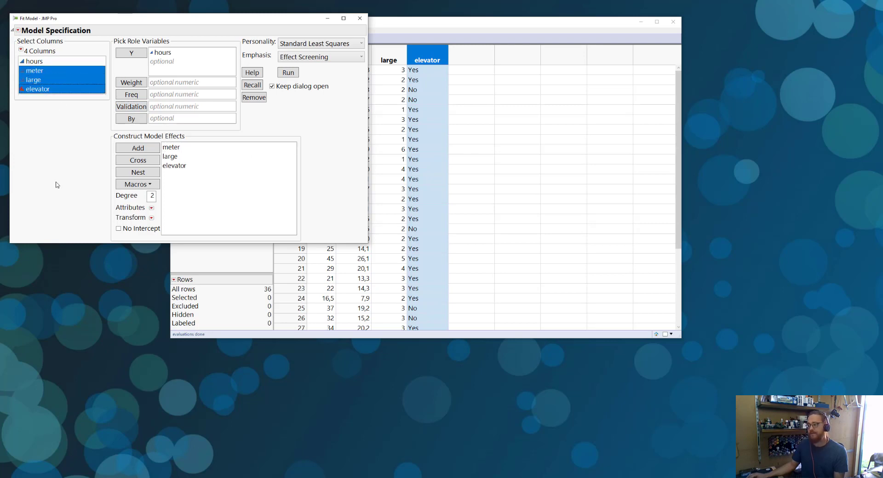
{"action": "left_click_drag", "start_coordinate": [171, 148], "coordinate": [178, 175]}
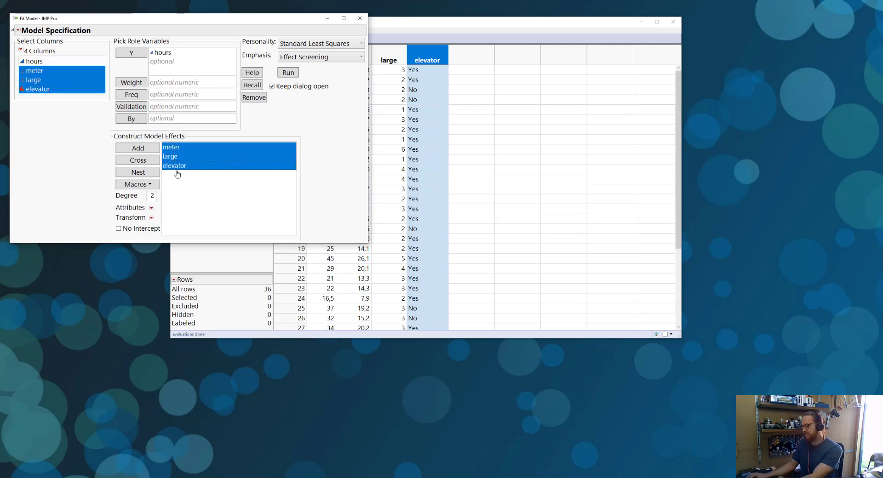
{"action": "key", "text": "Delete"}
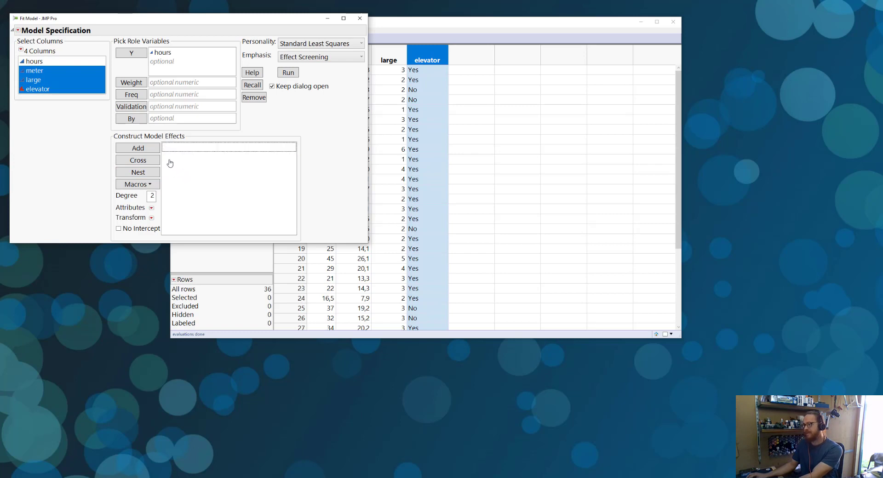
{"action": "left_click", "coordinate": [56, 72]}
{"action": "left_click", "coordinate": [55, 90], "text": "shift"}
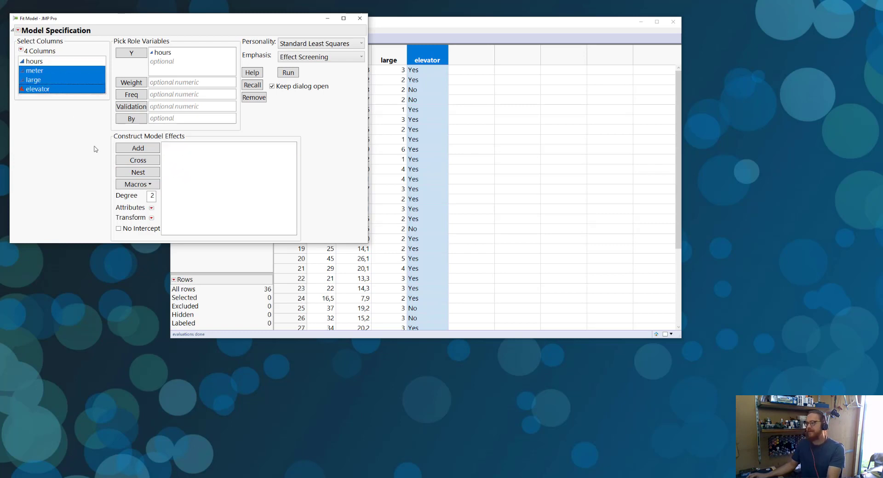
{"action": "left_click", "coordinate": [125, 185]}
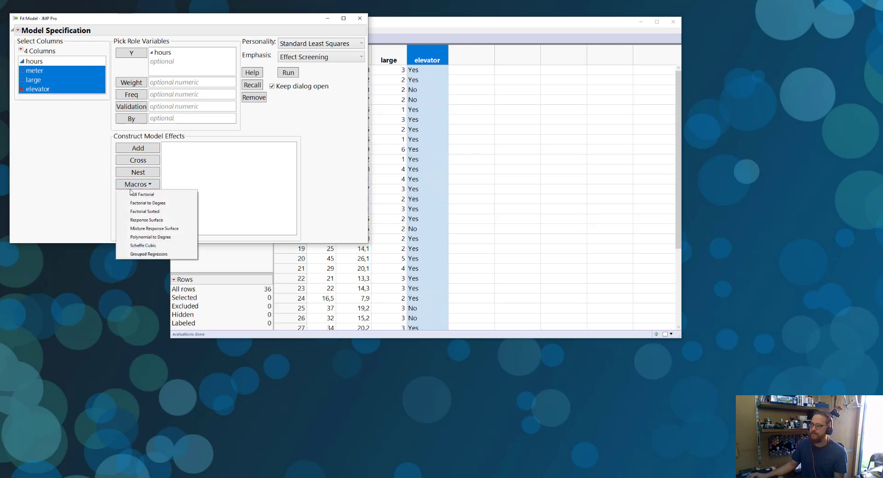
{"action": "left_click", "coordinate": [155, 221]}
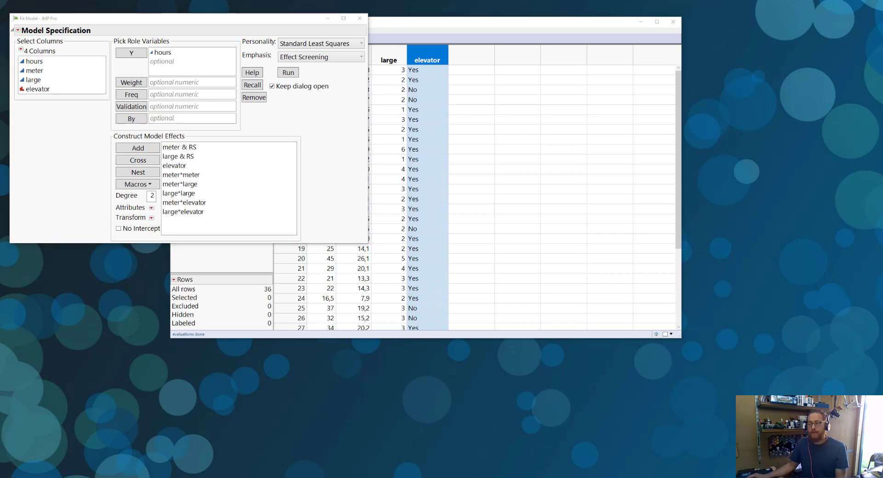
{"action": "left_click", "coordinate": [193, 157]}
{"action": "key", "text": "ctrl+a"}
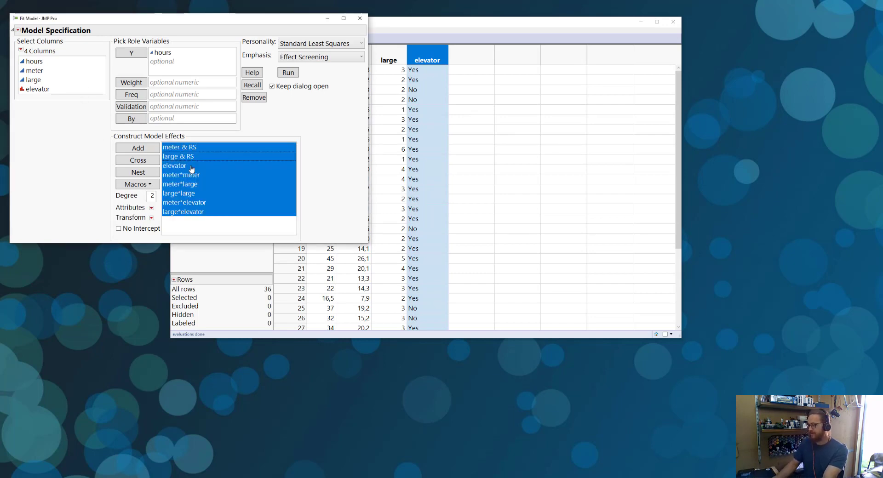
{"action": "key", "text": "Delete"}
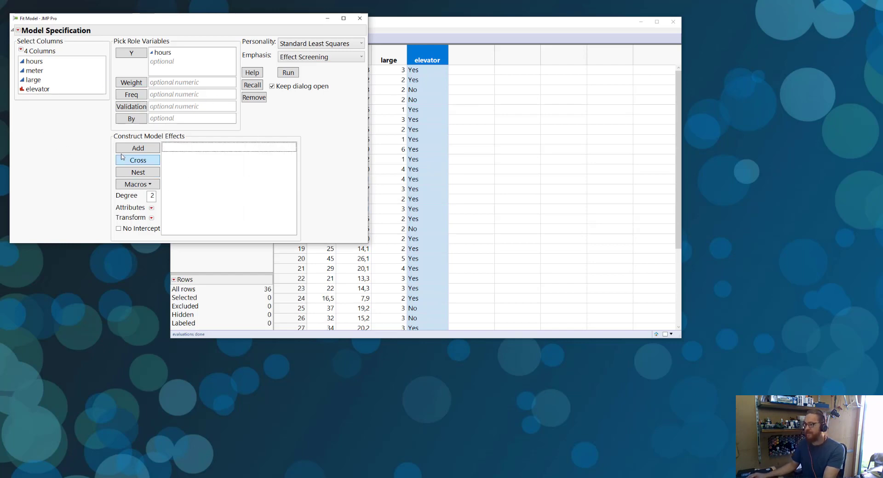
Build the model effects from meter, large and elevator with the Response Surface macro
{"action": "mouse_move", "coordinate": [102, 136]}
{"action": "left_mouse_down"}
{"action": "mouse_move", "coordinate": [103, 146]}
{"action": "mouse_move", "coordinate": [260, 207]}
{"action": "mouse_move", "coordinate": [327, 186]}
{"action": "mouse_move", "coordinate": [174, 135]}
{"action": "mouse_move", "coordinate": [124, 137]}
{"action": "left_mouse_up"}
{"action": "left_click_drag", "start_coordinate": [37, 71], "coordinate": [39, 90]}
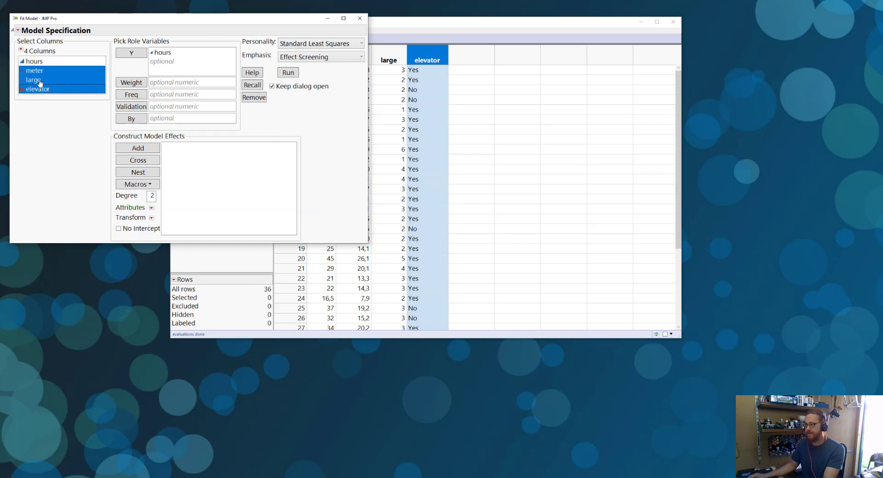
{"action": "left_click", "coordinate": [148, 185]}
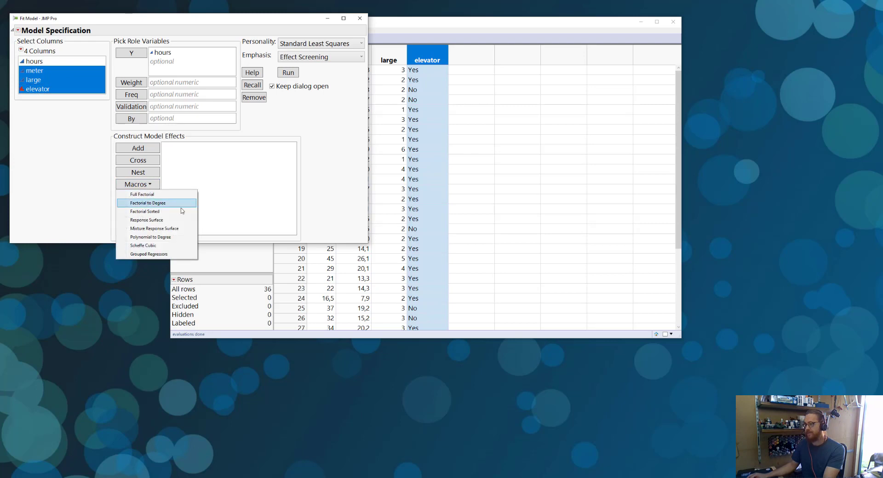
{"action": "left_click", "coordinate": [169, 222]}
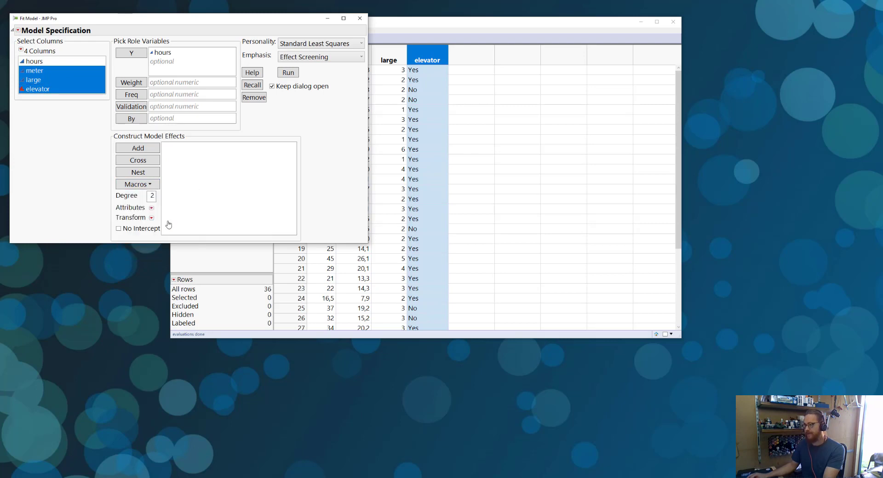
Examine the main effects, the quadratic terms meter*meter and large*large, and the three two-factor interactions, marking each group
{"action": "left_click_drag", "start_coordinate": [190, 150], "coordinate": [189, 167]}
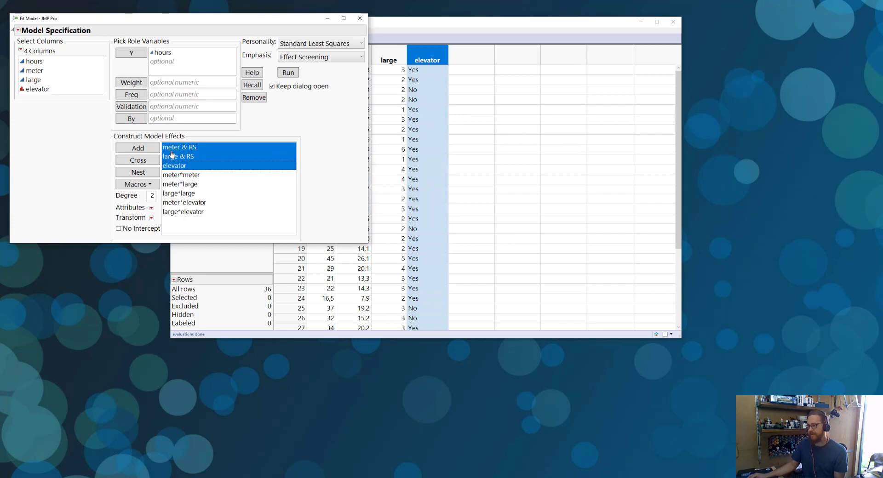
{"action": "left_click", "coordinate": [192, 175]}
{"action": "left_click", "coordinate": [192, 193], "text": "ctrl"}
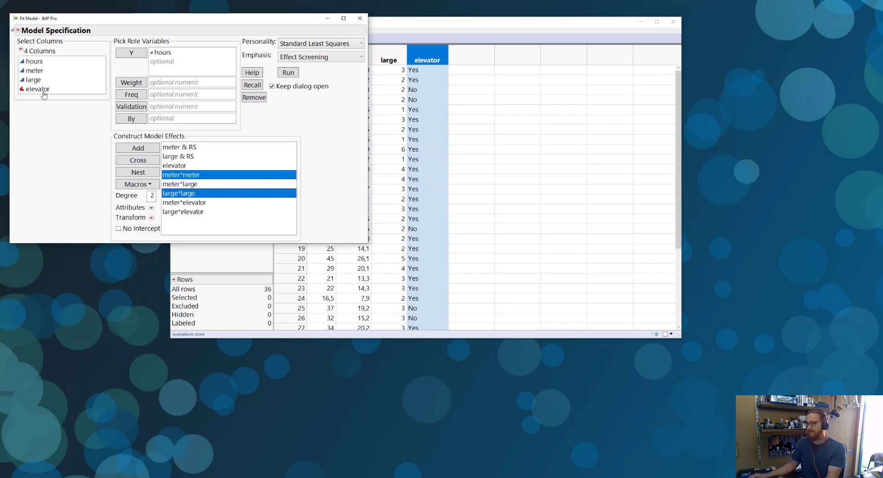
{"action": "left_click", "coordinate": [199, 186]}
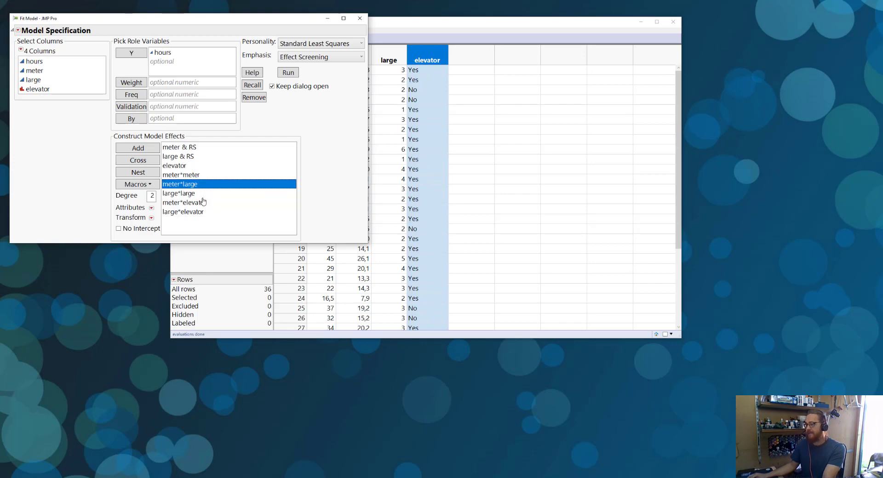
{"action": "left_click", "coordinate": [203, 202], "text": "ctrl"}
{"action": "left_click", "coordinate": [199, 212], "text": "ctrl"}
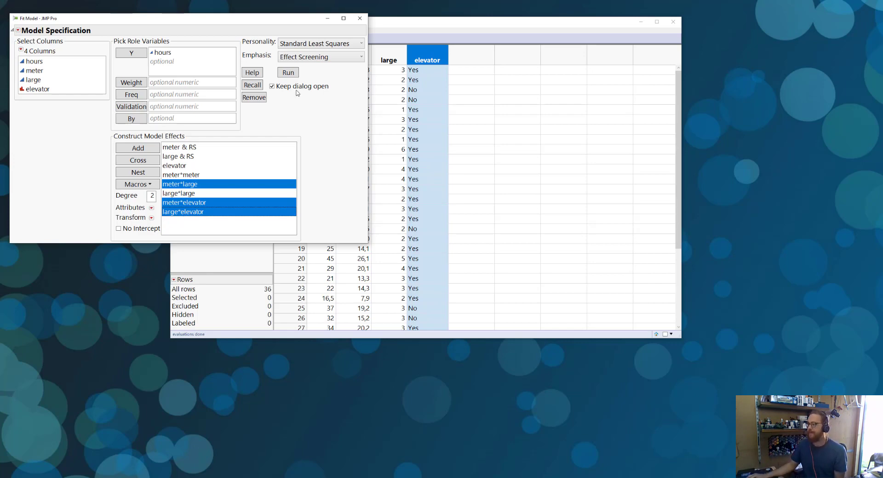
Run the response surface model and examine the p-values of all effects in its Effect Summary
{"action": "left_click", "coordinate": [285, 75]}
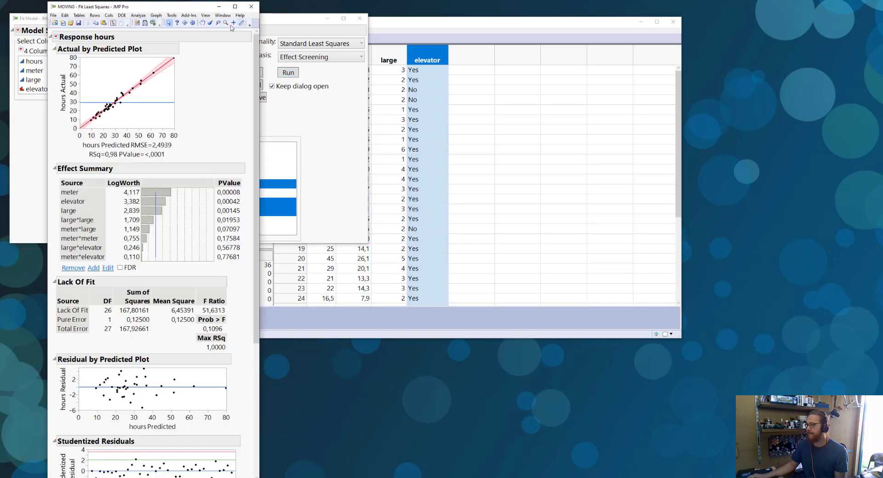
{"action": "left_click_drag", "start_coordinate": [371, 10], "coordinate": [555, 6]}
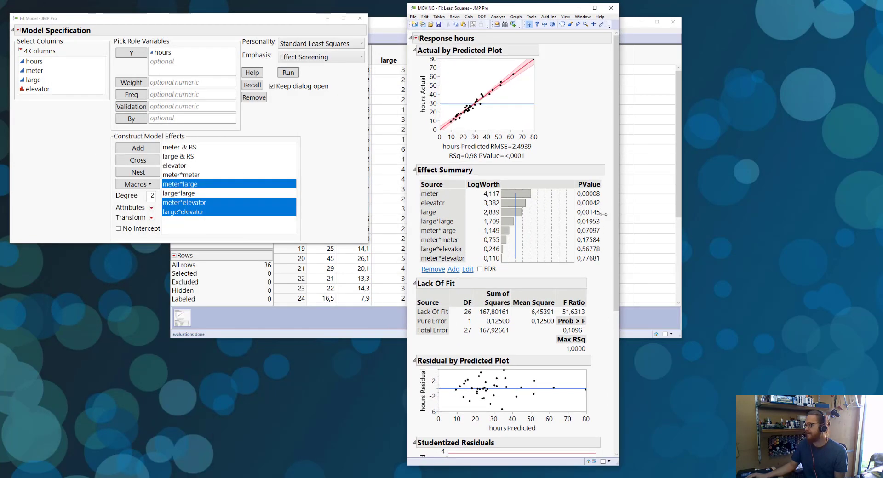
{"action": "mouse_move", "coordinate": [576, 183]}
{"action": "left_mouse_down"}
{"action": "mouse_move", "coordinate": [579, 267]}
{"action": "mouse_move", "coordinate": [605, 264]}
{"action": "mouse_move", "coordinate": [604, 193]}
{"action": "mouse_move", "coordinate": [574, 181]}
{"action": "mouse_move", "coordinate": [574, 262]}
{"action": "mouse_move", "coordinate": [605, 265]}
{"action": "mouse_move", "coordinate": [603, 181]}
{"action": "mouse_move", "coordinate": [577, 179]}
{"action": "mouse_move", "coordinate": [570, 265]}
{"action": "left_mouse_up"}
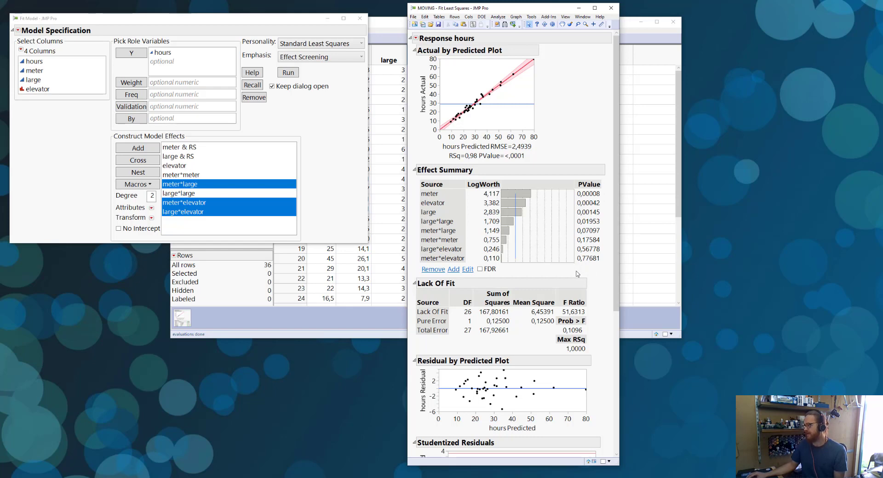
Try removing the meter*elevator effect in the Effect Summary and opening the model for editing, and close the report
{"action": "left_click", "coordinate": [587, 259]}
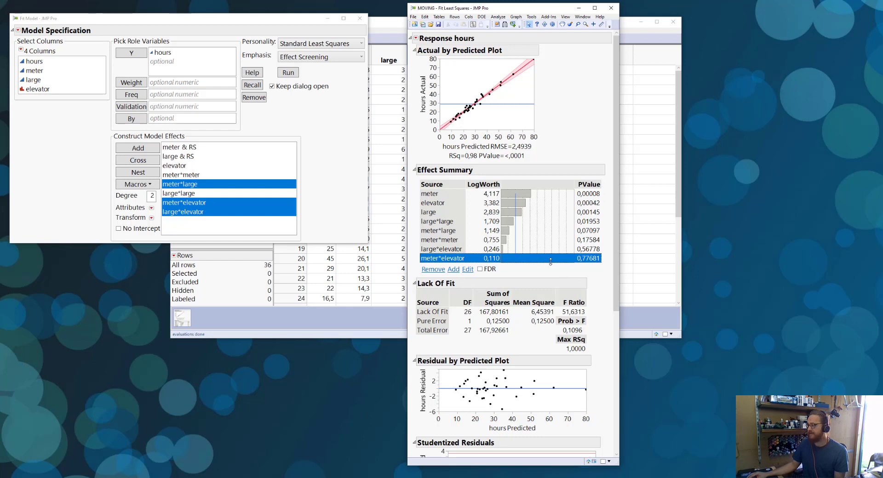
{"action": "left_click", "coordinate": [430, 269]}
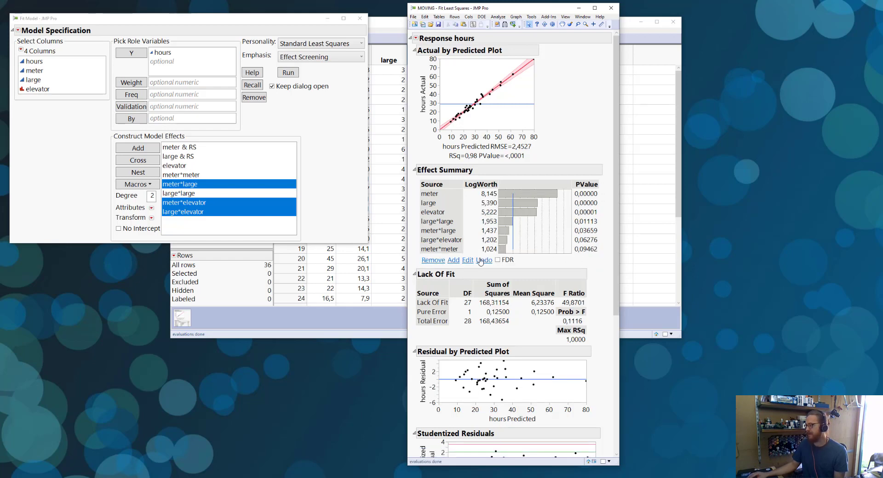
{"action": "left_click", "coordinate": [466, 260]}
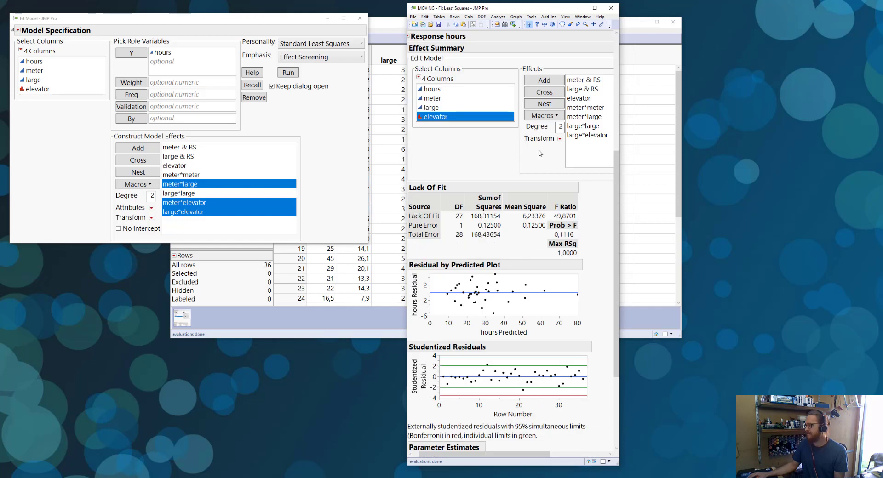
{"action": "left_click", "coordinate": [610, 8]}
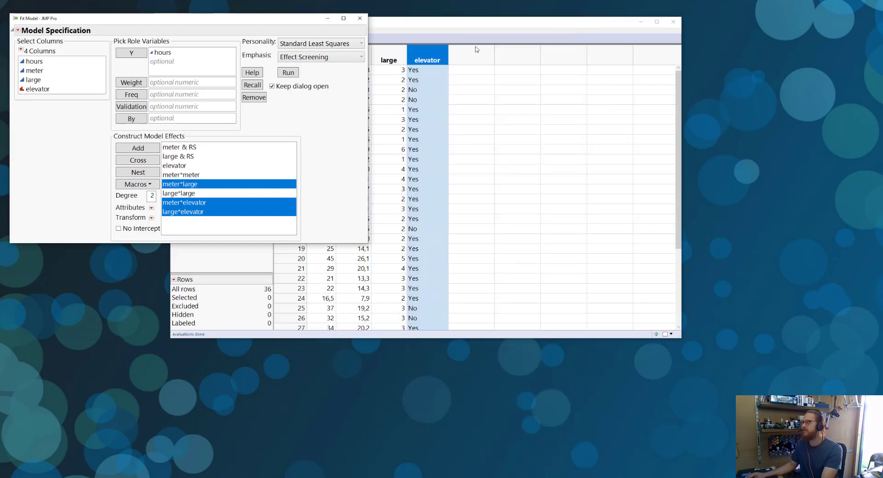
Rerun the fit with the full set of response surface effects for hours
{"action": "left_click", "coordinate": [293, 72]}
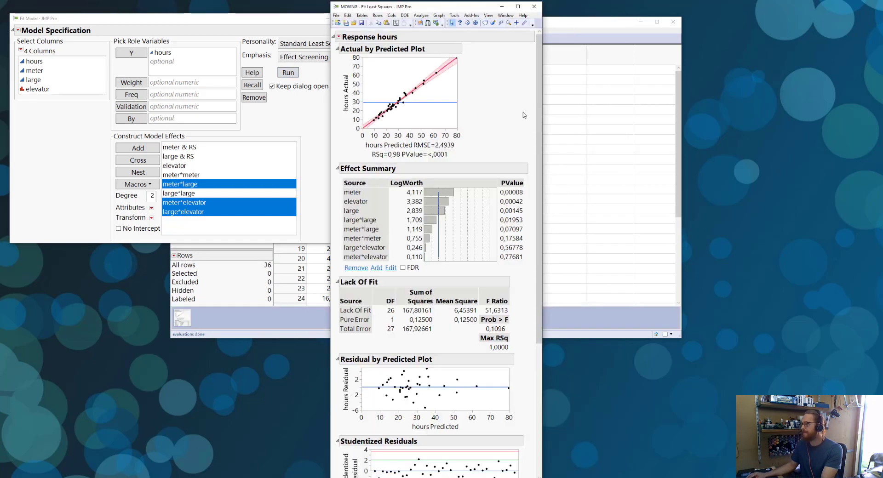
{"action": "left_click", "coordinate": [472, 15]}
{"action": "left_click", "coordinate": [481, 14]}
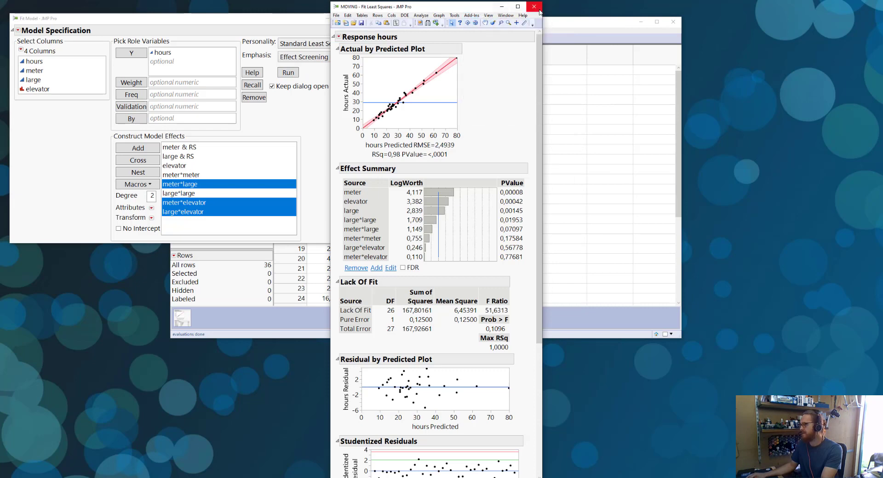
Try removing the meter*elevator effect to compare the p-values of the remaining effects, and undo the removal
{"action": "left_click", "coordinate": [508, 256]}
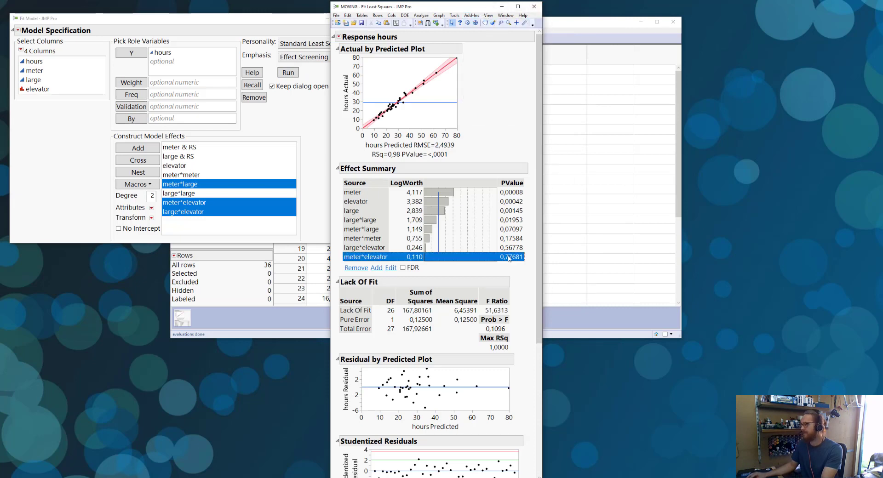
{"action": "left_click", "coordinate": [354, 268]}
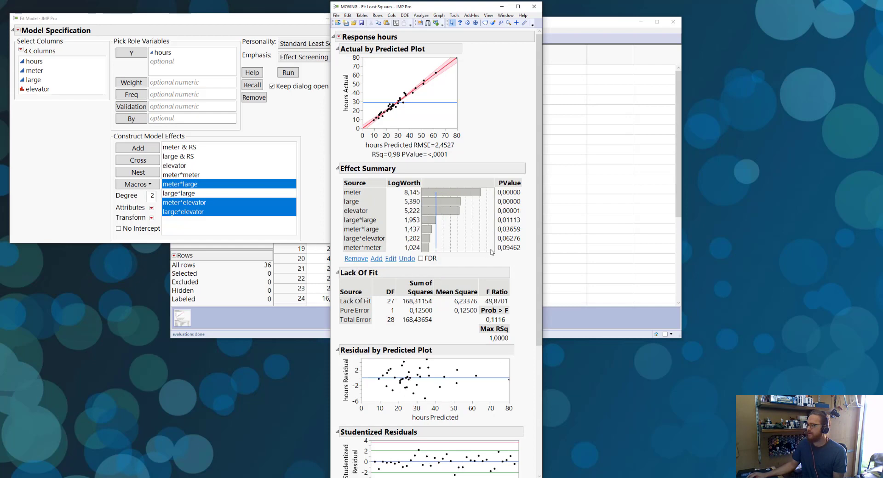
{"action": "left_click", "coordinate": [376, 249]}
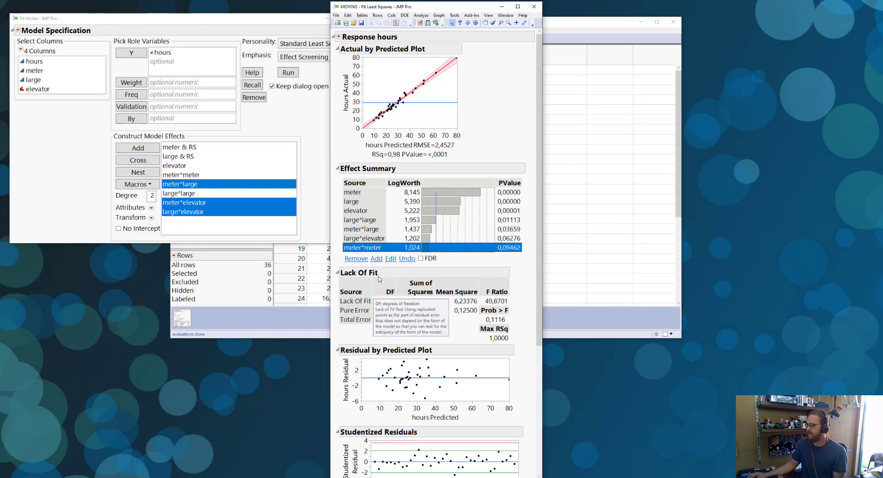
{"action": "left_click", "coordinate": [407, 259]}
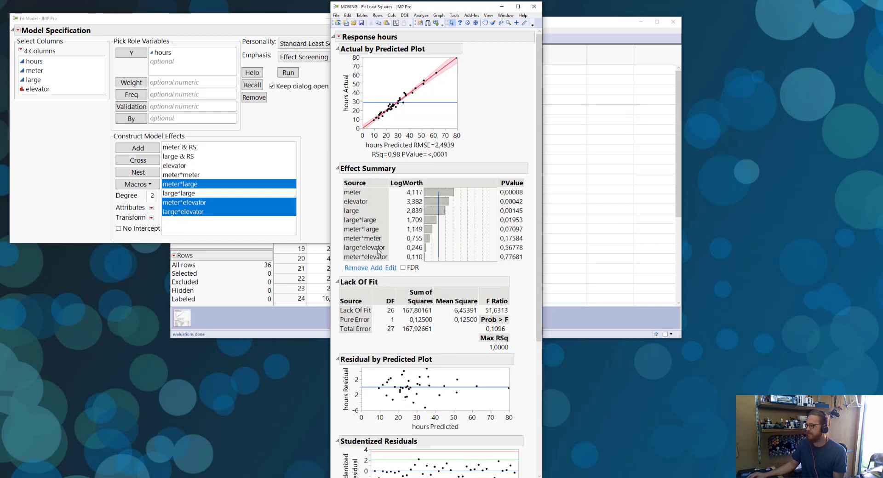
Reduce the model by removing the meter*elevator, meter*meter and meter*large effects one at a time in the Effect Summary
{"action": "left_click", "coordinate": [376, 248]}
{"action": "left_click", "coordinate": [370, 257]}
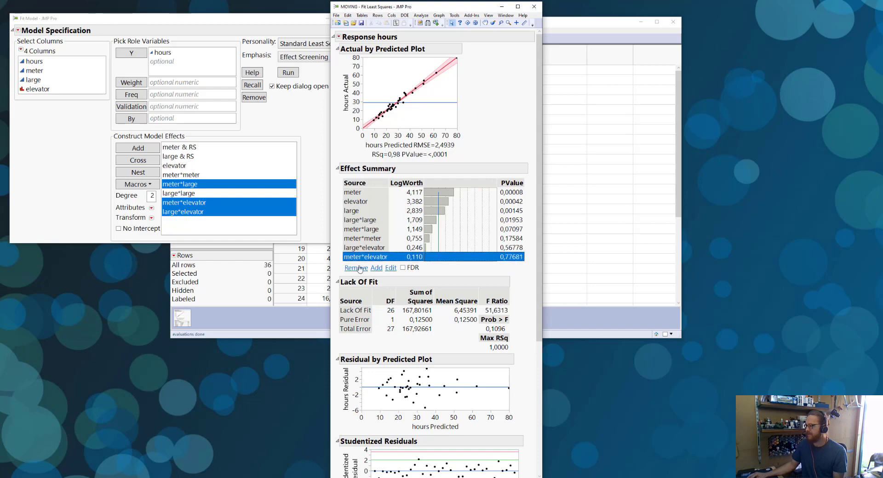
{"action": "left_click", "coordinate": [357, 268]}
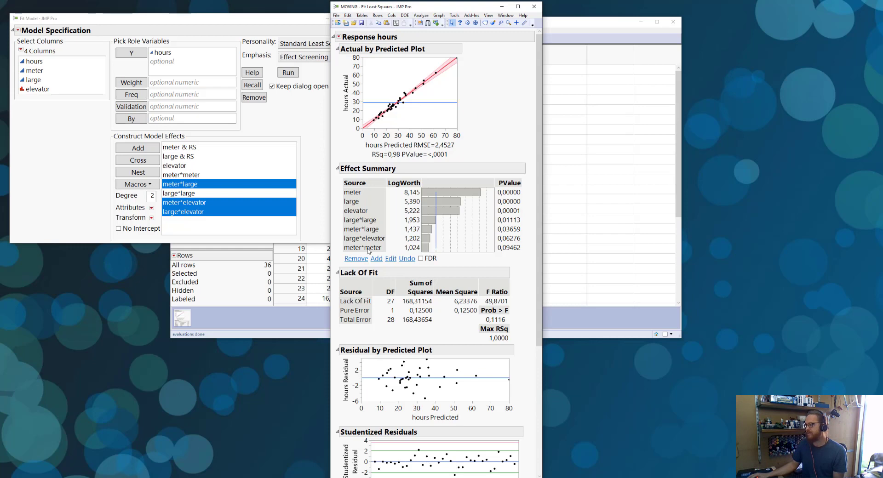
{"action": "left_click", "coordinate": [367, 248]}
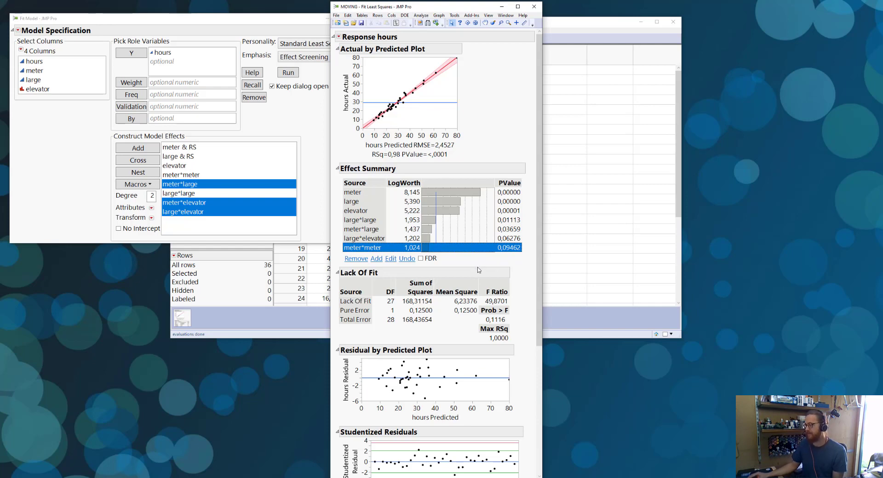
{"action": "left_click", "coordinate": [356, 259]}
{"action": "left_click", "coordinate": [367, 240]}
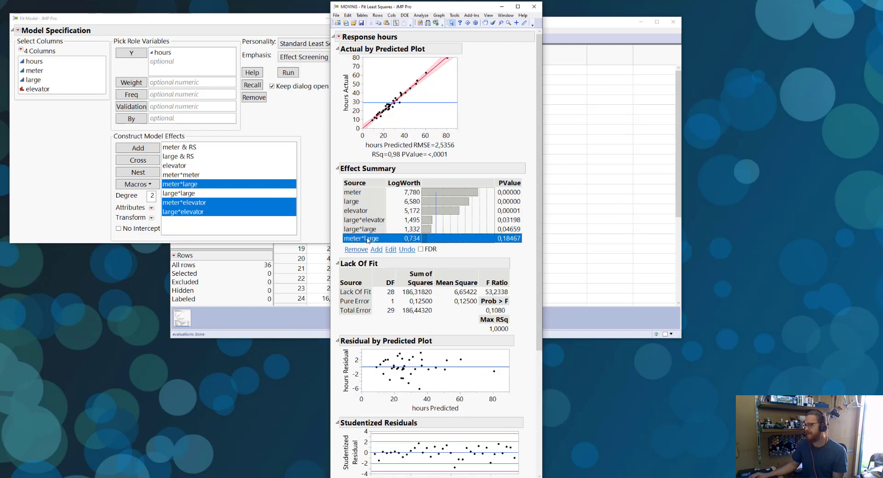
{"action": "left_click", "coordinate": [356, 249]}
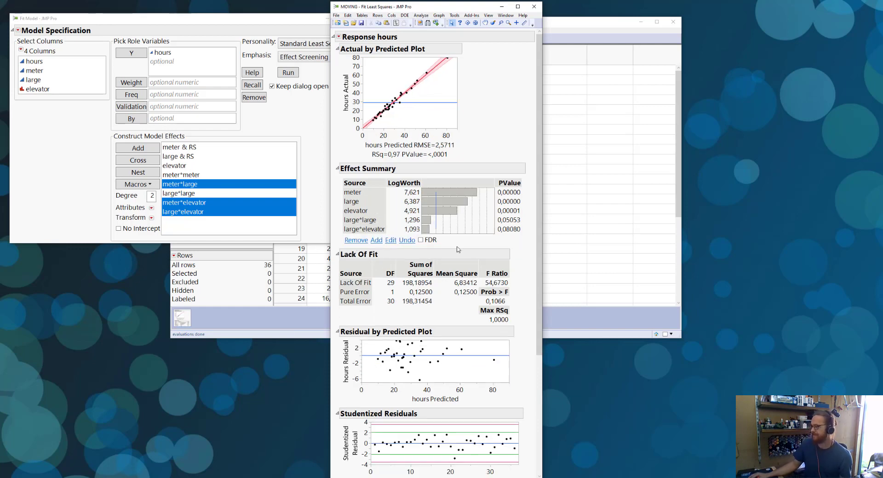
Examine the p-values of large*elevator and large*large alongside the main effect of large in the Effect Summary
{"action": "left_click", "coordinate": [501, 230]}
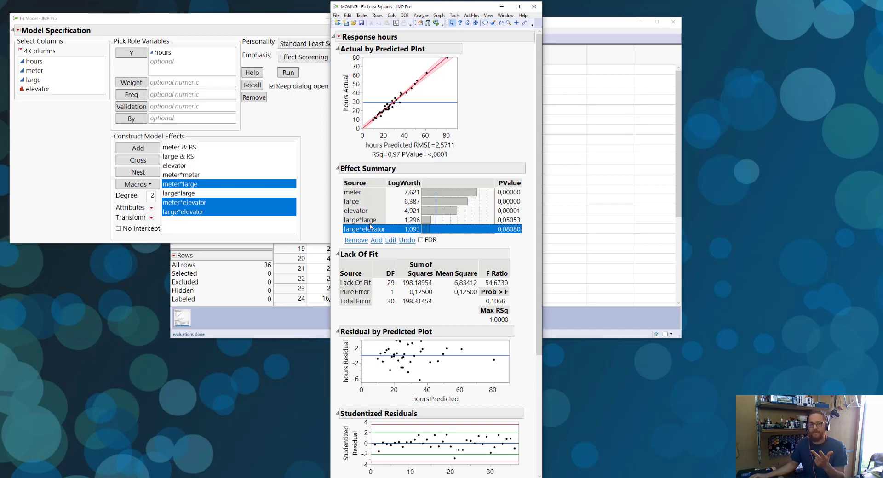
{"action": "left_click", "coordinate": [366, 203]}
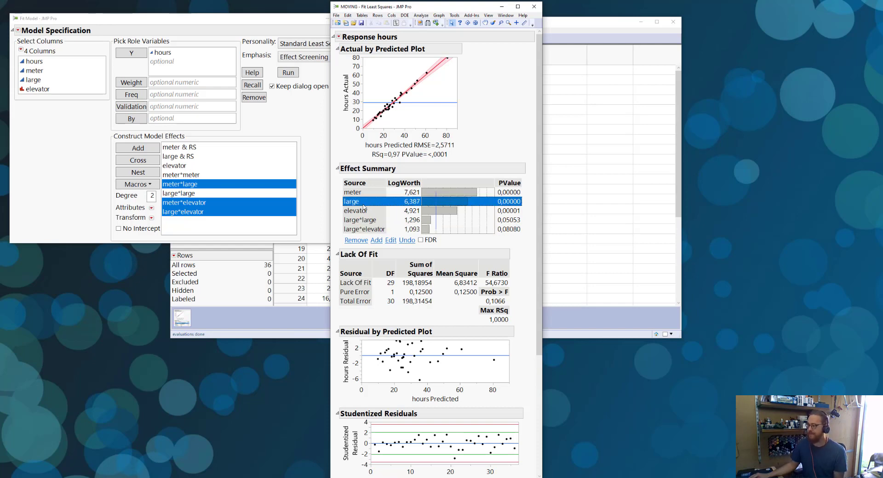
{"action": "left_click", "coordinate": [371, 221]}
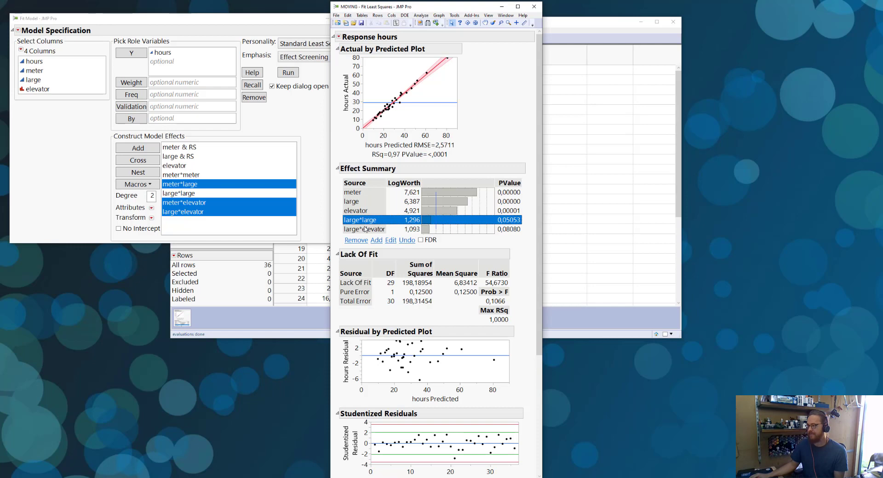
{"action": "left_click", "coordinate": [365, 228]}
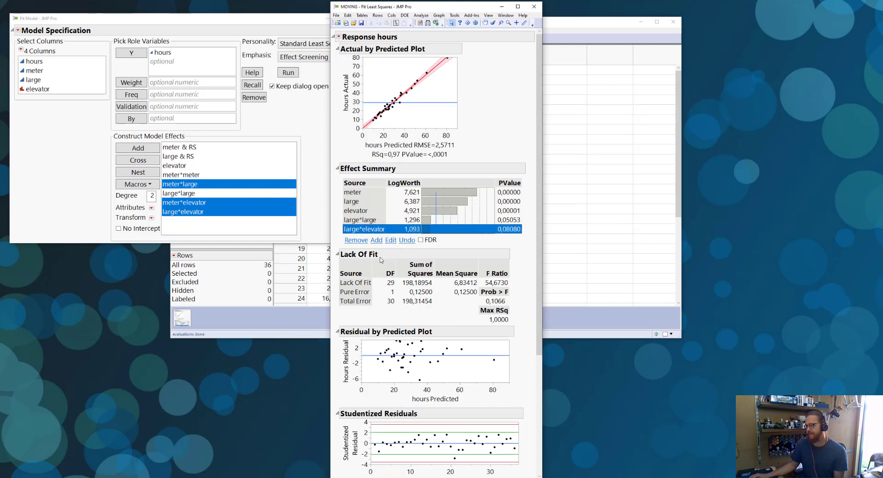
Collapse the Lack Of Fit, Residual by Predicted Plot and Studentized Residuals sections and enlarge the Prediction Profiler plots
{"action": "left_click", "coordinate": [338, 254]}
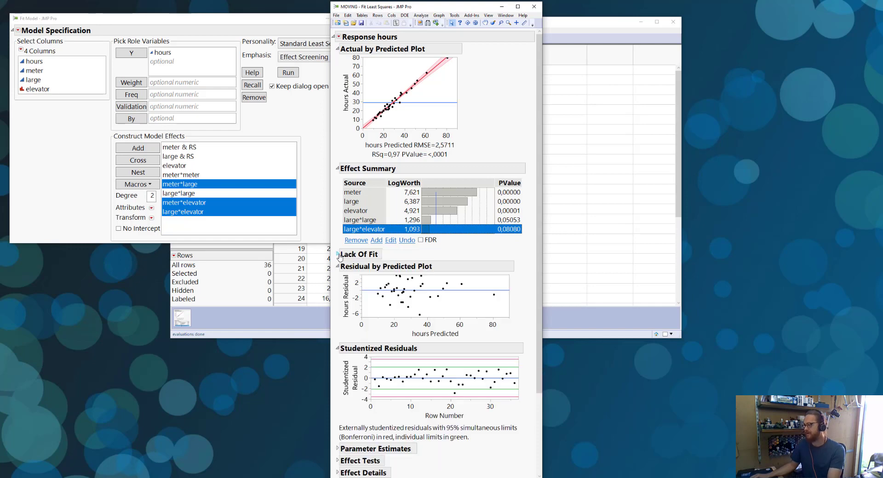
{"action": "left_click", "coordinate": [338, 266]}
{"action": "left_click", "coordinate": [337, 278]}
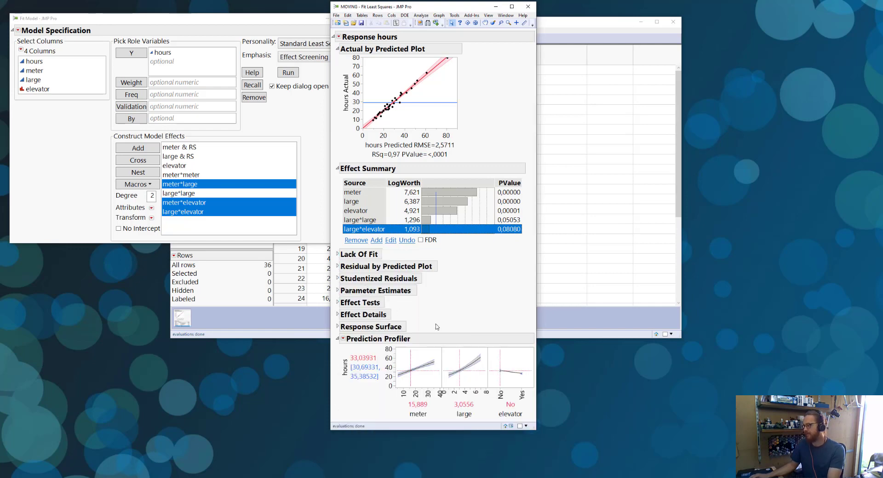
{"action": "left_click_drag", "start_coordinate": [531, 385], "coordinate": [644, 440]}
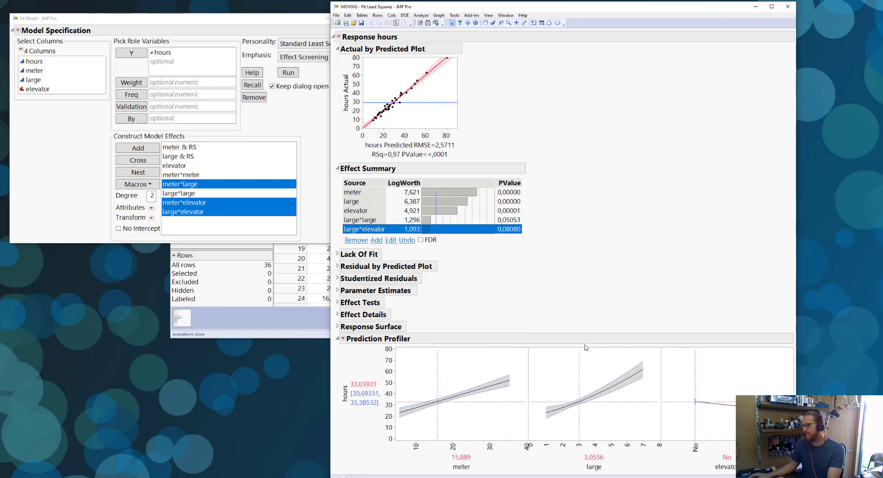
Show the prediction expression of the reduced model for hours
{"action": "left_click", "coordinate": [339, 36]}
{"action": "mouse_move", "coordinate": [357, 44]}
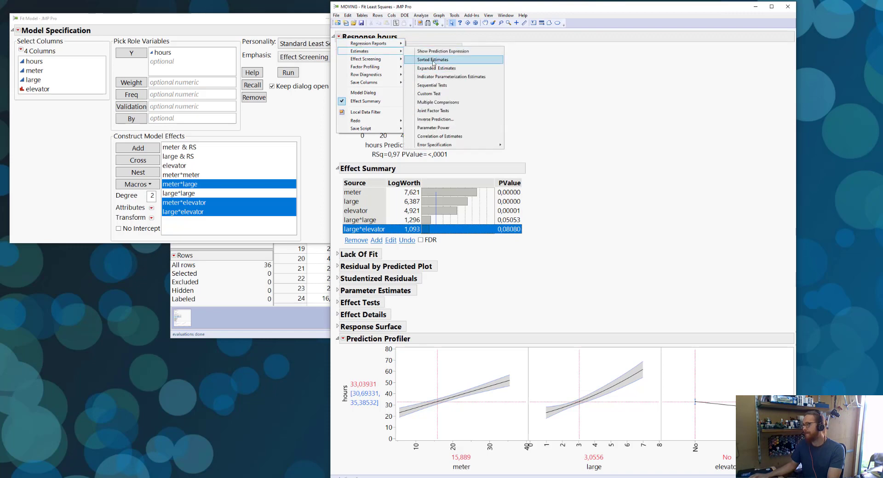
{"action": "left_click", "coordinate": [442, 51]}
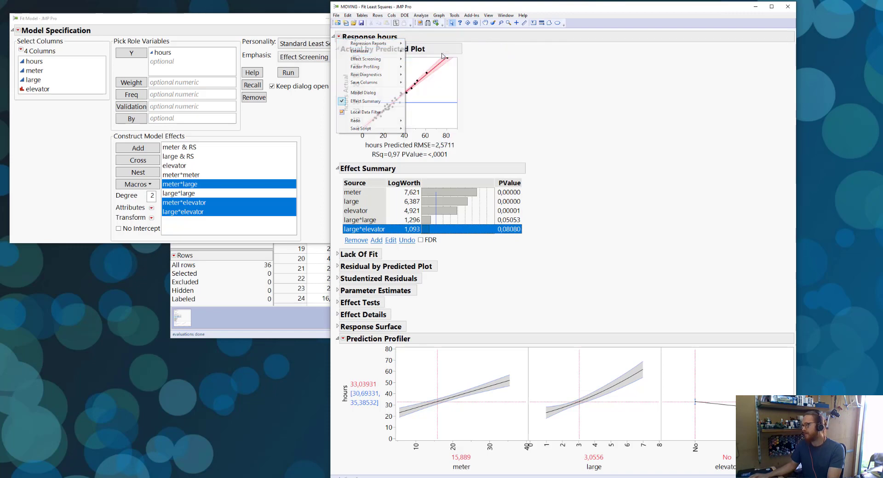
{"action": "scroll", "coordinate": [455, 294], "scroll_direction": "down", "scroll_amount": 4}
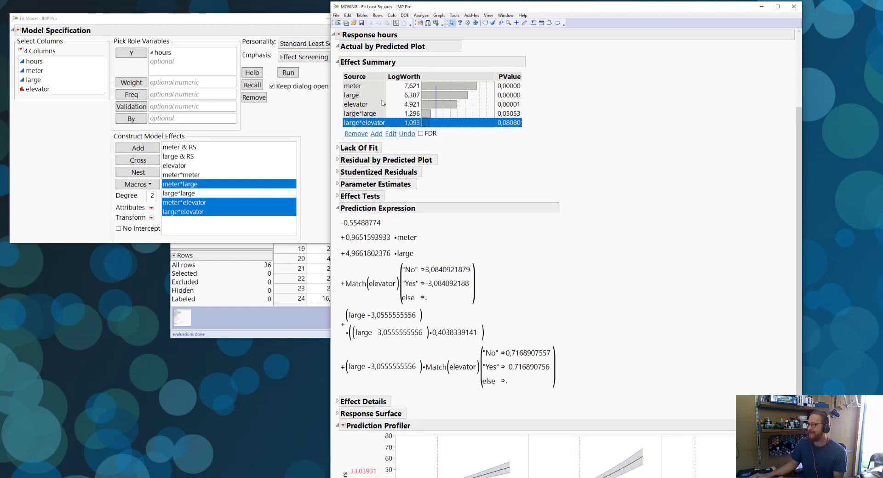
Compare the five model effects with the terms of the prediction expression, circle the large*elevator term, and collapse the expression
{"action": "left_click_drag", "start_coordinate": [370, 85], "coordinate": [368, 122]}
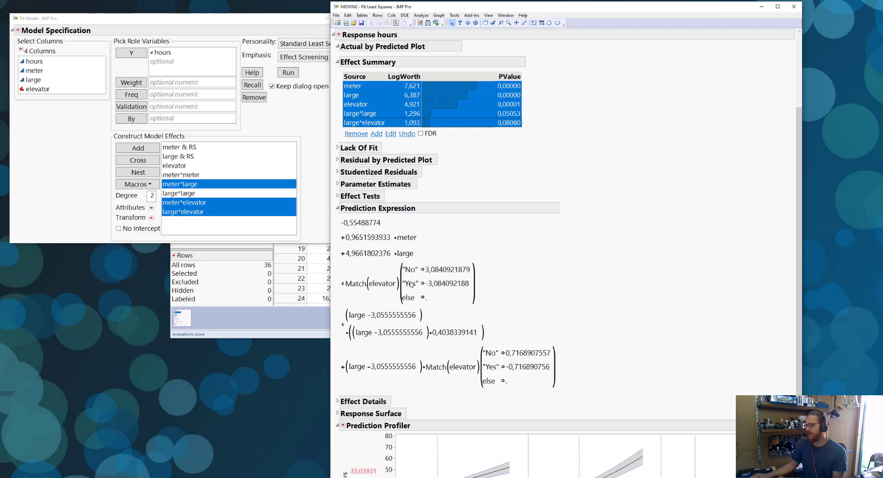
{"action": "mouse_move", "coordinate": [525, 320]}
{"action": "left_mouse_down"}
{"action": "mouse_move", "coordinate": [438, 305]}
{"action": "mouse_move", "coordinate": [342, 311]}
{"action": "mouse_move", "coordinate": [342, 343]}
{"action": "mouse_move", "coordinate": [453, 349]}
{"action": "mouse_move", "coordinate": [500, 327]}
{"action": "mouse_move", "coordinate": [436, 304]}
{"action": "mouse_move", "coordinate": [407, 304]}
{"action": "left_mouse_up"}
{"action": "key", "text": "Escape"}
{"action": "mouse_move", "coordinate": [574, 371]}
{"action": "left_mouse_down"}
{"action": "mouse_move", "coordinate": [493, 349]}
{"action": "mouse_move", "coordinate": [345, 357]}
{"action": "mouse_move", "coordinate": [360, 395]}
{"action": "mouse_move", "coordinate": [538, 402]}
{"action": "mouse_move", "coordinate": [573, 372]}
{"action": "mouse_move", "coordinate": [570, 348]}
{"action": "left_mouse_up"}
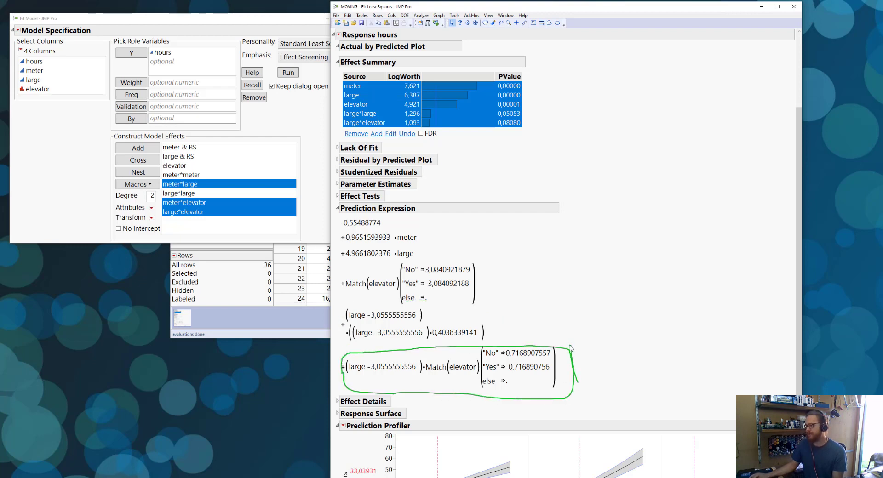
{"action": "key", "text": "Escape"}
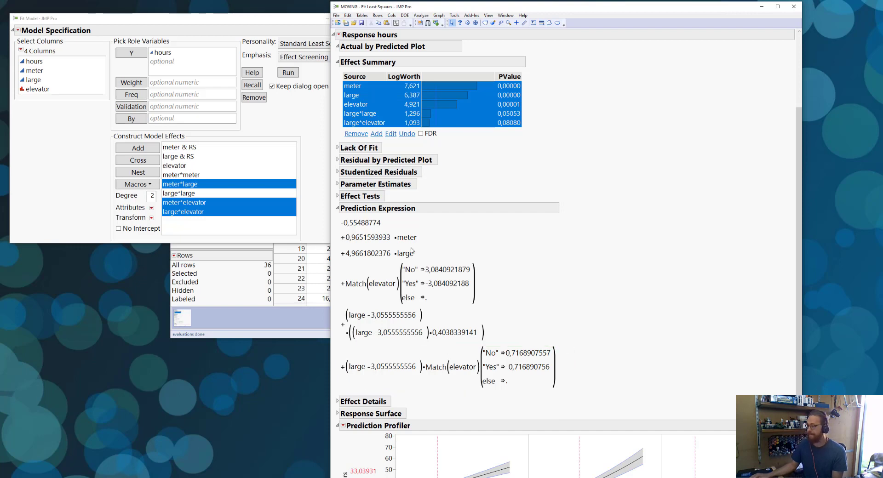
{"action": "left_click", "coordinate": [338, 209]}
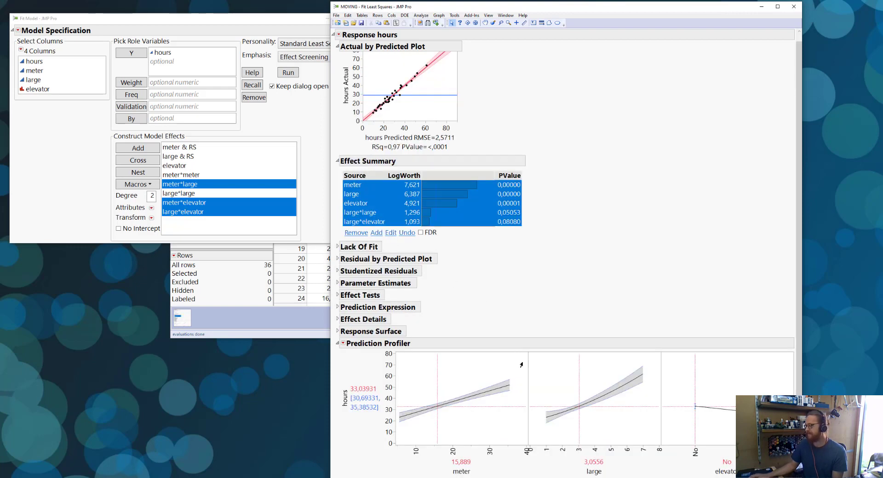
Enlarge the Prediction Profiler plots further and set meter to 15,93 and large to 6,538
{"action": "left_click_drag", "start_coordinate": [526, 444], "coordinate": [543, 438]}
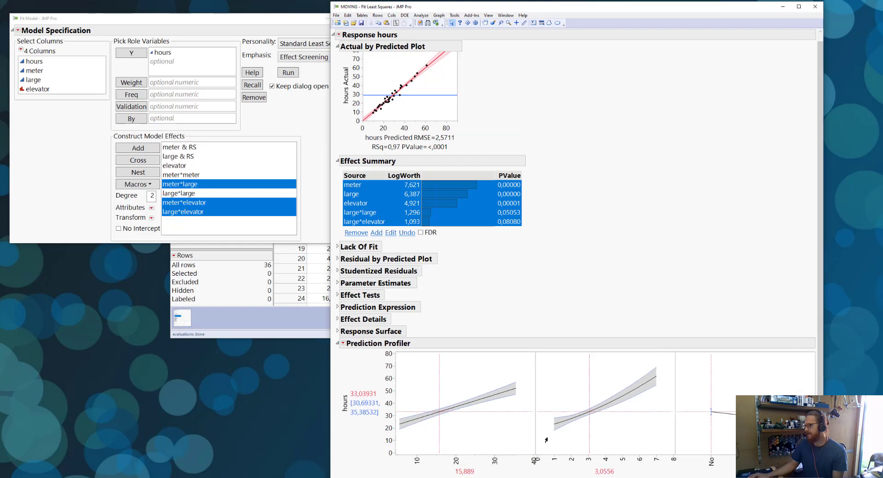
{"action": "mouse_move", "coordinate": [442, 434]}
{"action": "left_mouse_down"}
{"action": "mouse_move", "coordinate": [504, 409]}
{"action": "mouse_move", "coordinate": [429, 417]}
{"action": "mouse_move", "coordinate": [438, 417]}
{"action": "left_mouse_up"}
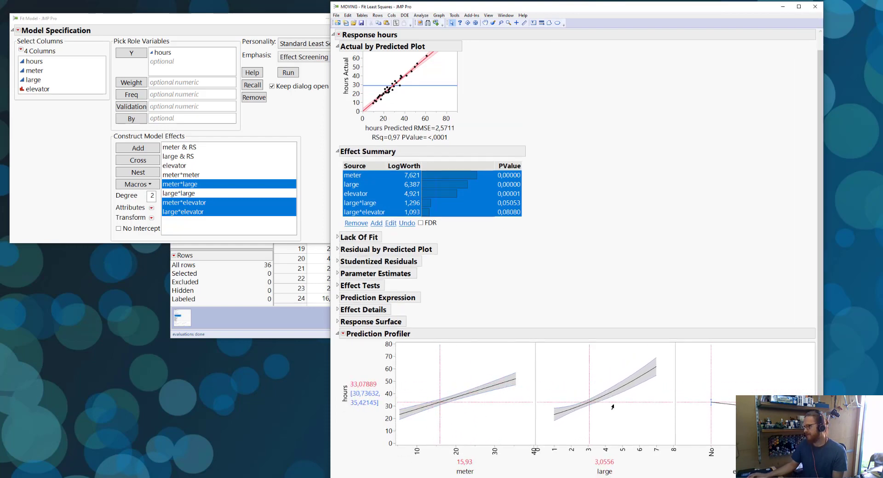
{"action": "left_click_drag", "start_coordinate": [579, 410], "coordinate": [648, 391]}
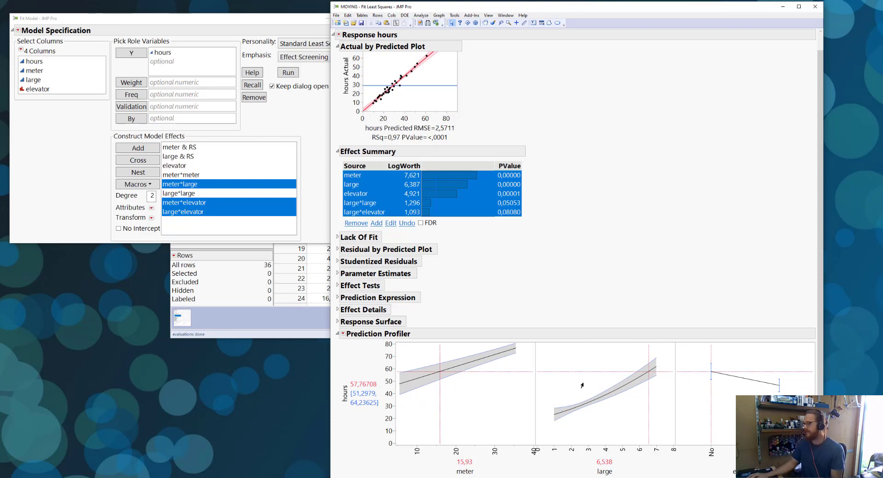
Explore the large*elevator interaction in the Prediction Profiler by setting large to 1 and switching elevator to Yes and back to No
{"action": "left_click", "coordinate": [378, 213]}
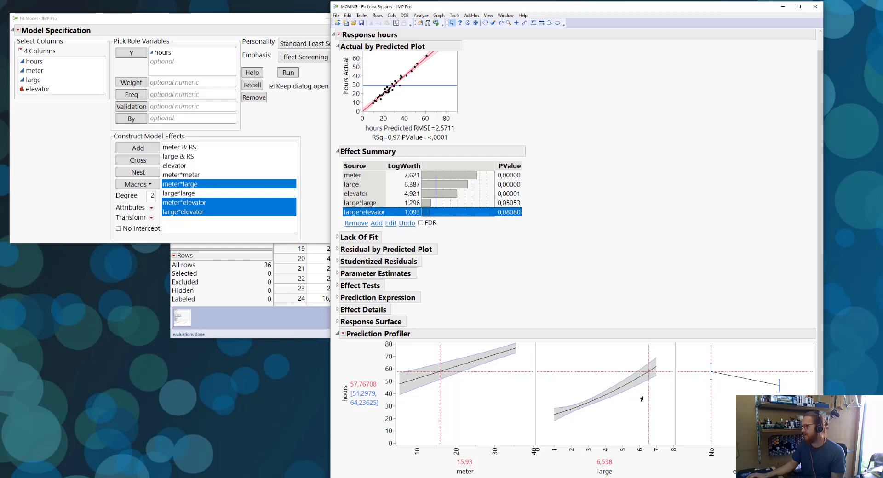
{"action": "left_click_drag", "start_coordinate": [641, 400], "coordinate": [548, 424]}
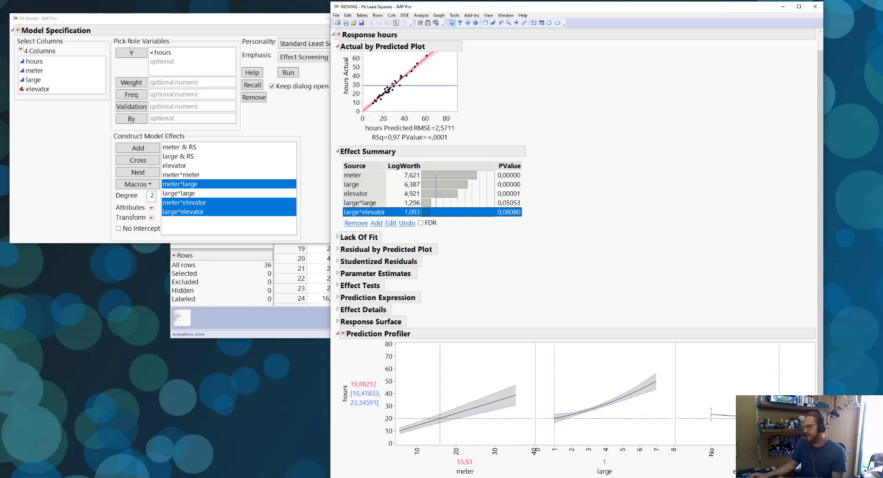
{"action": "left_click_drag", "start_coordinate": [740, 418], "coordinate": [777, 419]}
{"action": "left_click", "coordinate": [720, 431]}
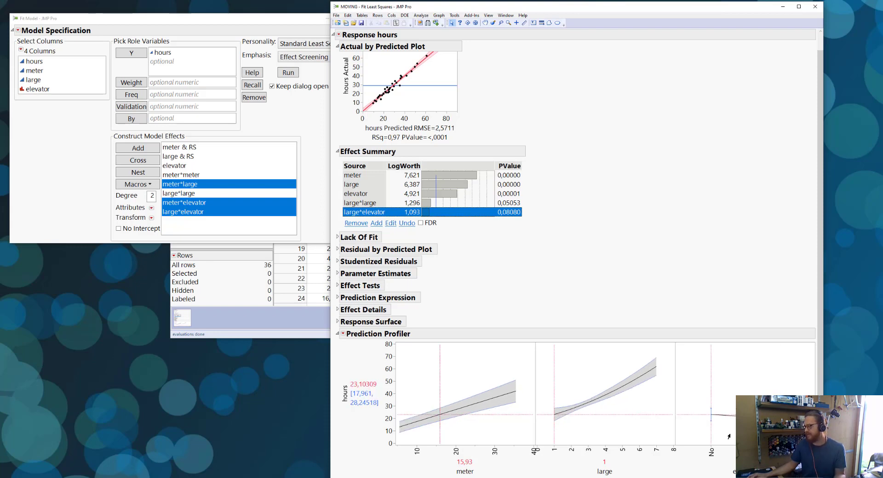
{"action": "mouse_move", "coordinate": [729, 437]}
{"action": "left_mouse_down"}
{"action": "mouse_move", "coordinate": [779, 437]}
{"action": "mouse_move", "coordinate": [738, 437]}
{"action": "left_mouse_up"}
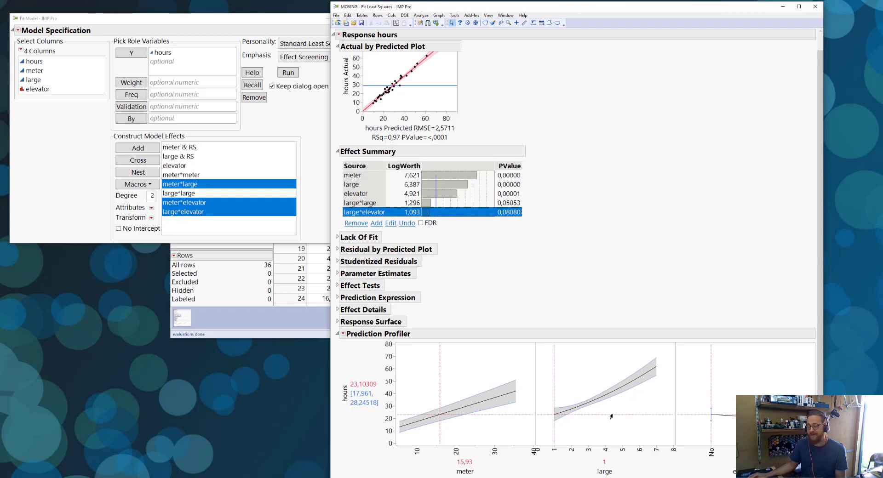
Set large to 7 in the Prediction Profiler and examine the slope of elevator and the p-value of large*elevator
{"action": "left_click_drag", "start_coordinate": [557, 400], "coordinate": [660, 377]}
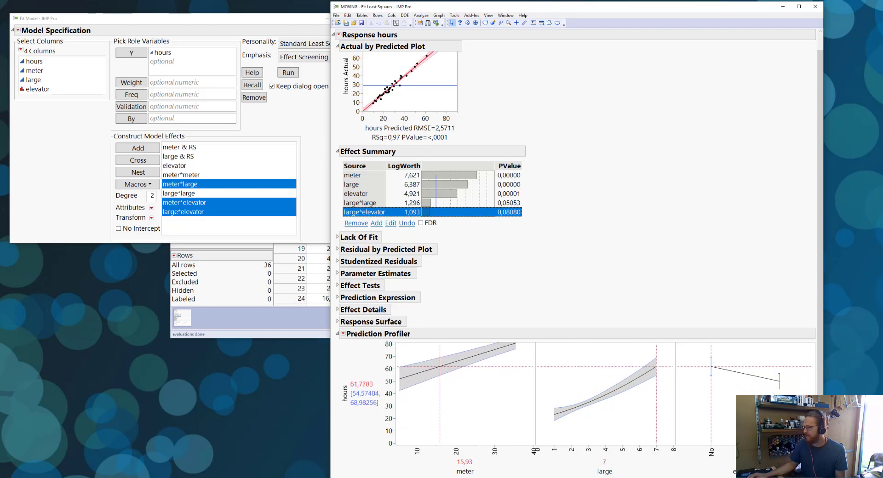
{"action": "left_click_drag", "start_coordinate": [652, 389], "coordinate": [686, 396]}
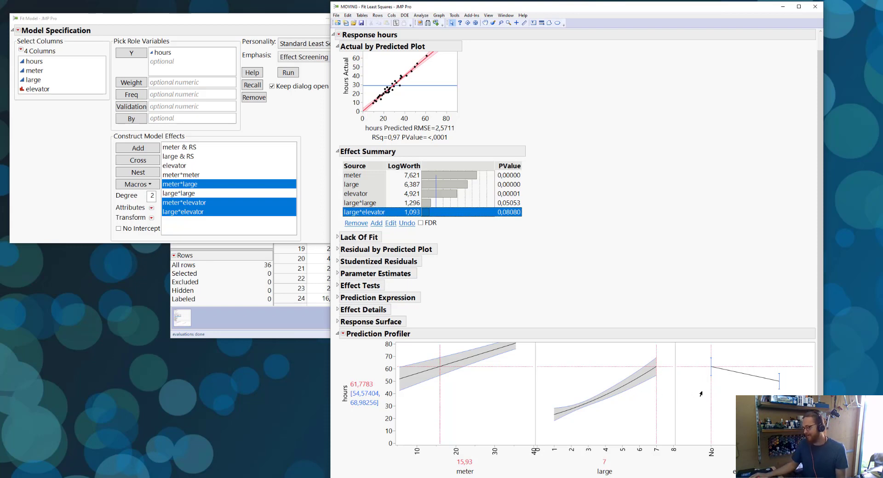
{"action": "mouse_move", "coordinate": [709, 390]}
{"action": "left_mouse_down"}
{"action": "mouse_move", "coordinate": [776, 402]}
{"action": "mouse_move", "coordinate": [702, 398]}
{"action": "left_mouse_up"}
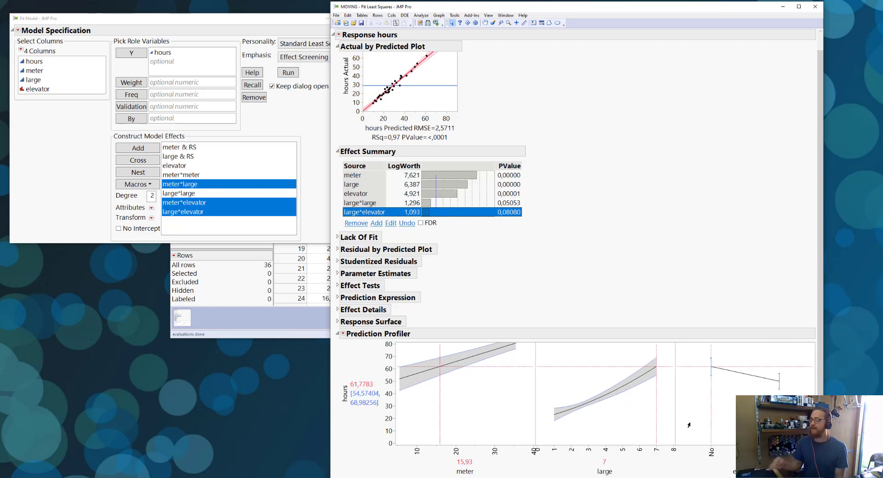
{"action": "mouse_move", "coordinate": [650, 416]}
{"action": "left_mouse_down"}
{"action": "mouse_move", "coordinate": [545, 425]}
{"action": "mouse_move", "coordinate": [655, 416]}
{"action": "left_mouse_up"}
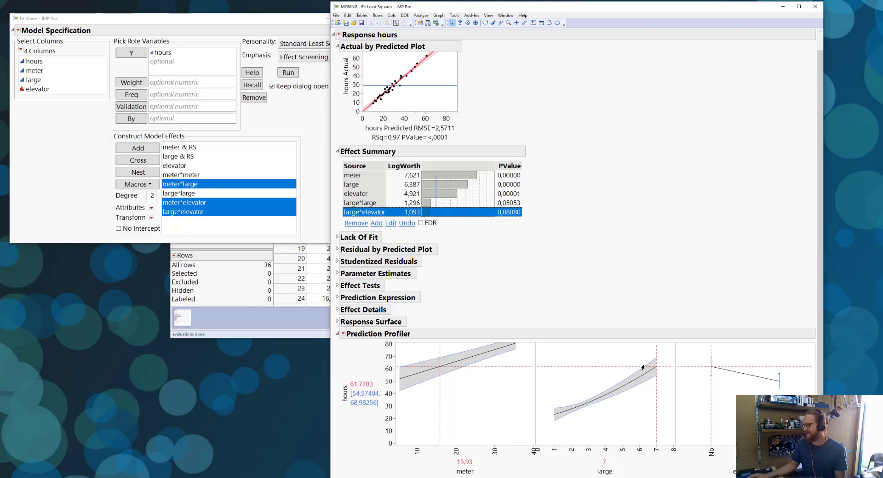
{"action": "scroll", "coordinate": [642, 368], "scroll_direction": "up", "scroll_amount": 1}
{"action": "scroll", "coordinate": [604, 339], "scroll_direction": "down", "scroll_amount": 1}
{"action": "scroll", "coordinate": [517, 233], "scroll_direction": "up", "scroll_amount": 1}
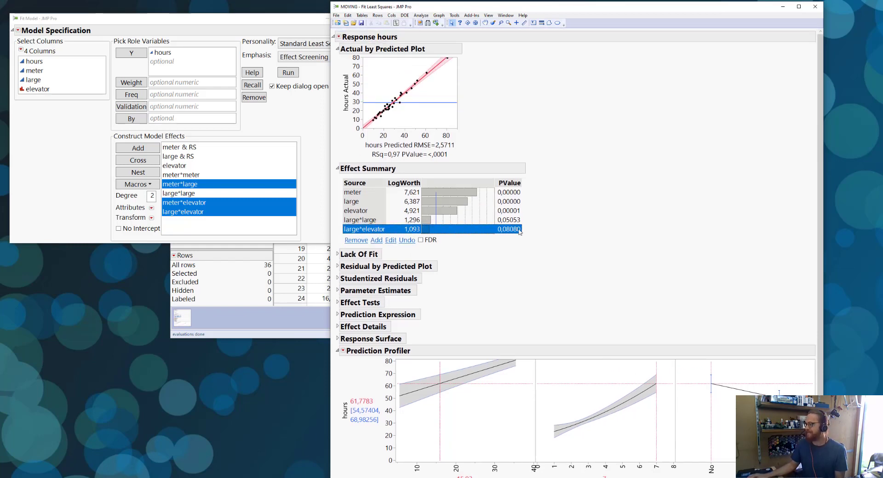
Close the reduced fit report, rerun the full response surface model, and mark the p-values in its Effect Summary
{"action": "left_click", "coordinate": [815, 6]}
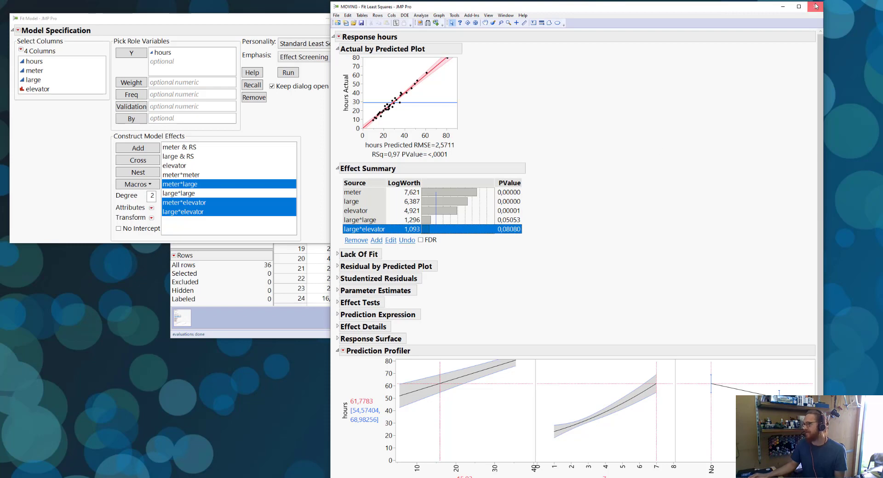
{"action": "left_click", "coordinate": [288, 74]}
{"action": "left_click_drag", "start_coordinate": [198, 9], "coordinate": [641, 32]}
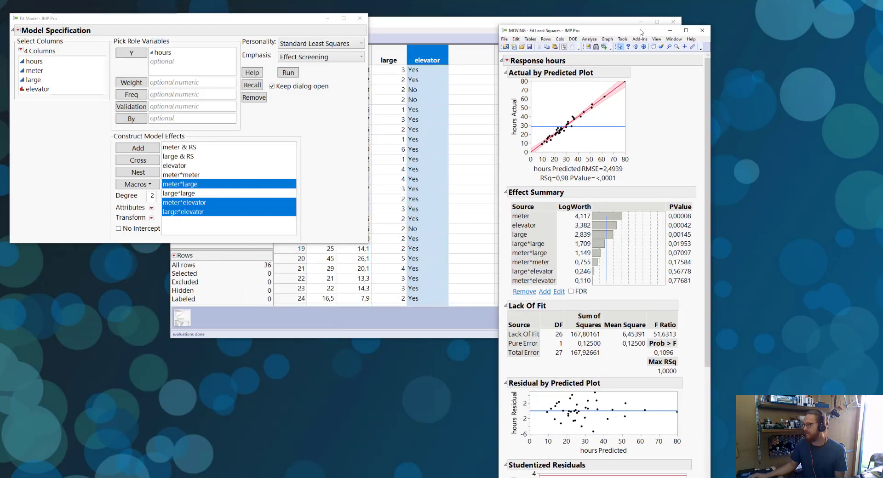
{"action": "mouse_move", "coordinate": [685, 173]}
{"action": "left_mouse_down"}
{"action": "mouse_move", "coordinate": [654, 188]}
{"action": "mouse_move", "coordinate": [682, 307]}
{"action": "mouse_move", "coordinate": [685, 173]}
{"action": "mouse_move", "coordinate": [646, 238]}
{"action": "left_mouse_up"}
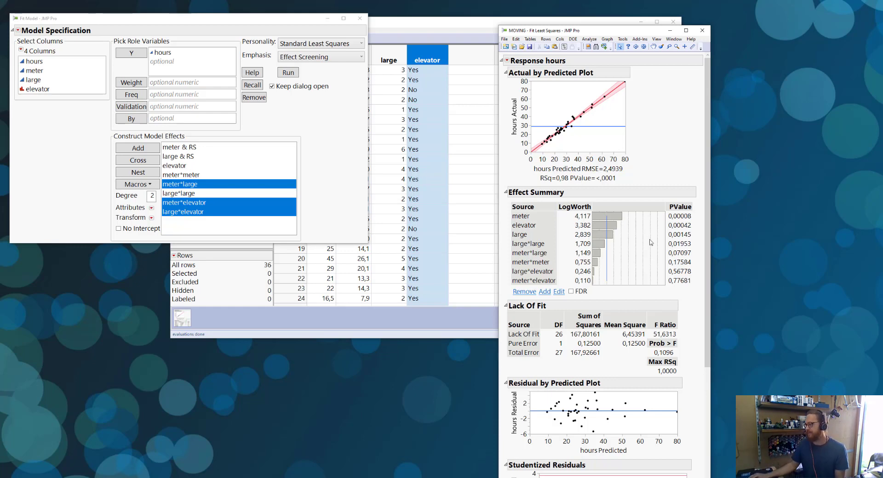
Remove meter*elevator, meter*meter, meter*large and large*elevator one at a time from the model through the Effect Summary
{"action": "left_click", "coordinate": [676, 281]}
{"action": "left_click", "coordinate": [513, 291]}
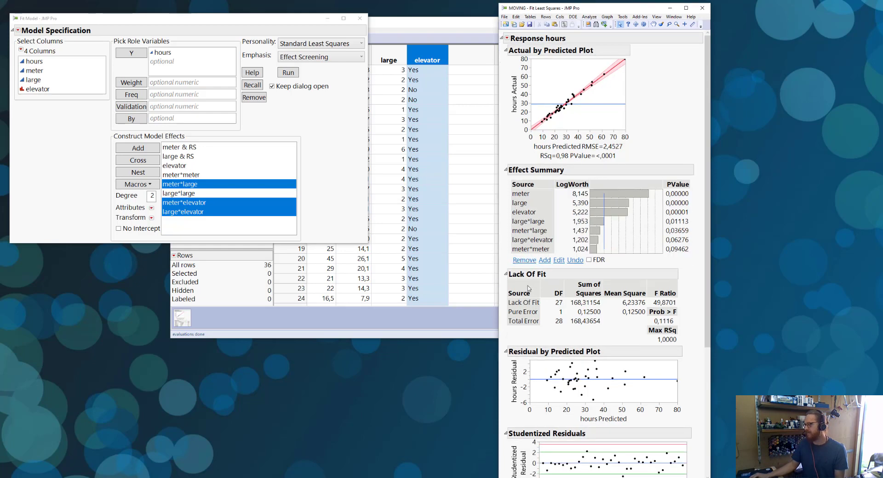
{"action": "left_click", "coordinate": [539, 249]}
{"action": "left_click", "coordinate": [524, 260]}
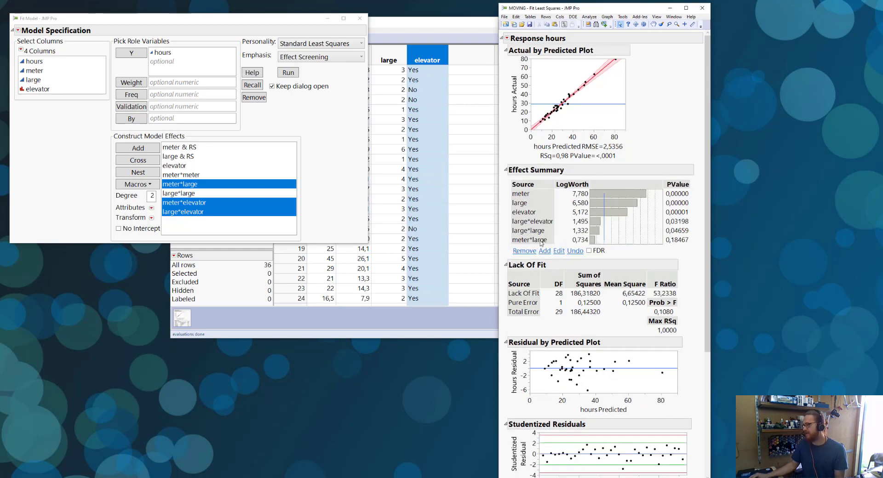
{"action": "left_click", "coordinate": [540, 240]}
{"action": "left_click", "coordinate": [530, 252]}
{"action": "left_click", "coordinate": [545, 232]}
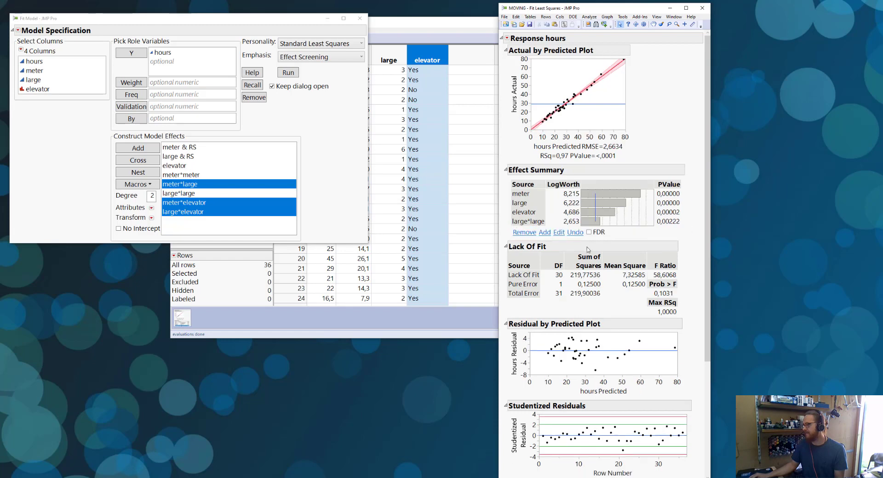
{"action": "left_click", "coordinate": [529, 242]}
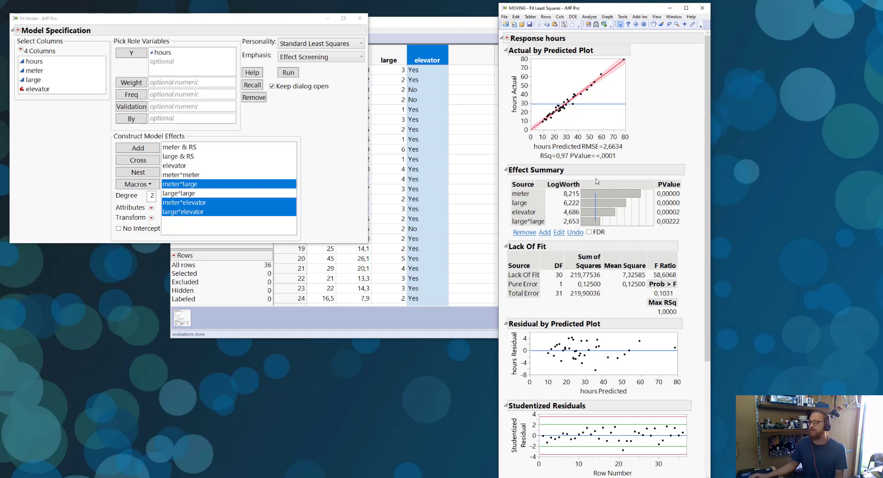
{"action": "mouse_move", "coordinate": [662, 233]}
{"action": "left_mouse_down"}
{"action": "mouse_move", "coordinate": [688, 231]}
{"action": "mouse_move", "coordinate": [676, 186]}
{"action": "mouse_move", "coordinate": [653, 212]}
{"action": "mouse_move", "coordinate": [661, 230]}
{"action": "left_mouse_up"}
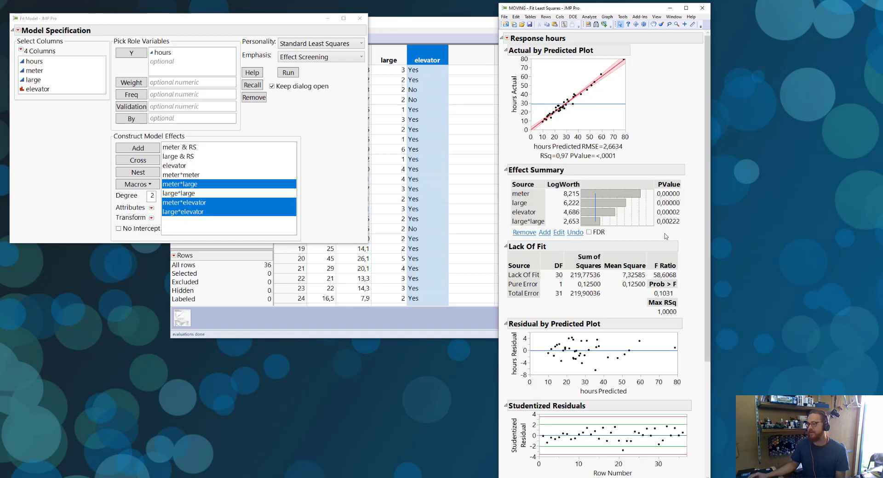
Close the least squares report and run the same model with the Stepwise personality, without keeping the dialog open, in an enlarged report window
{"action": "left_click", "coordinate": [332, 145]}
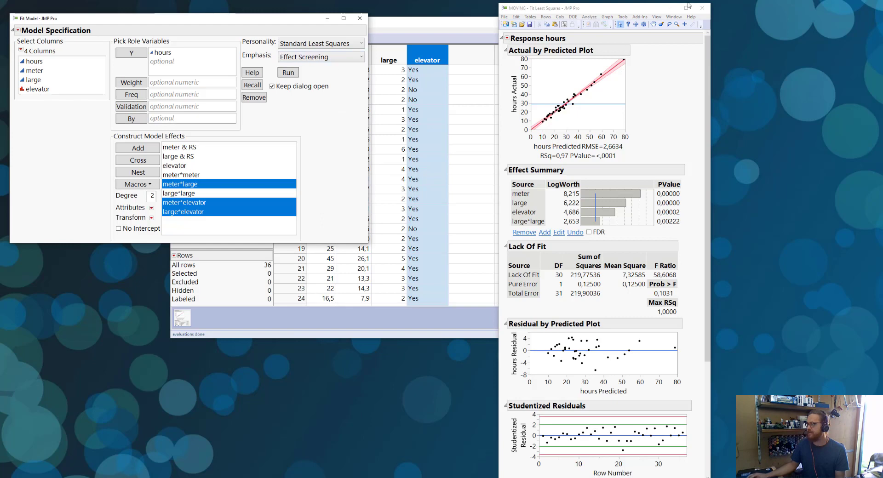
{"action": "left_click", "coordinate": [702, 8]}
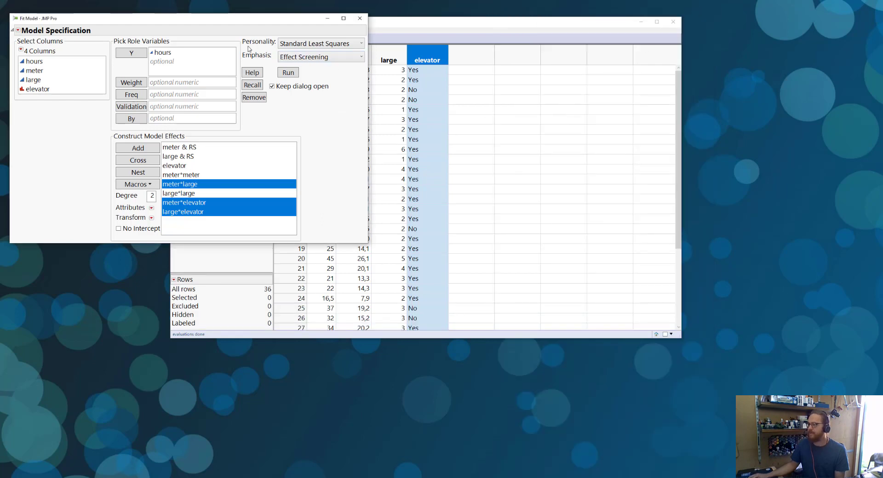
{"action": "left_click", "coordinate": [290, 46]}
{"action": "left_click", "coordinate": [296, 65]}
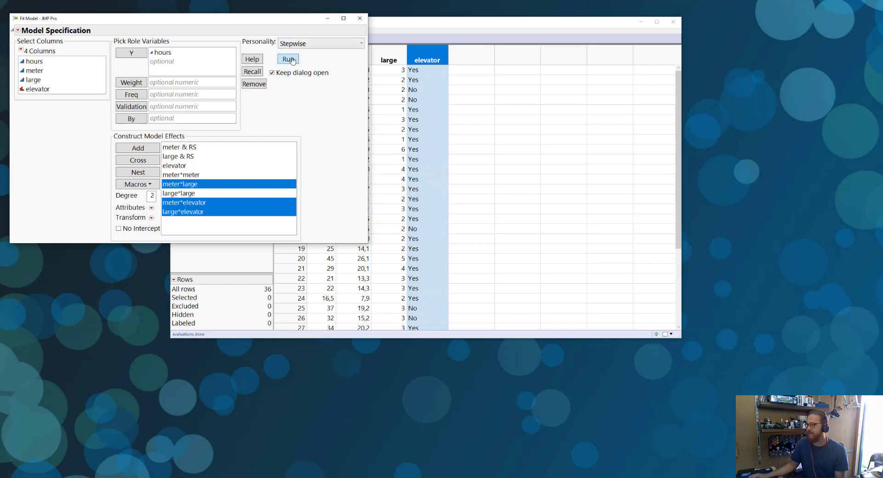
{"action": "left_click", "coordinate": [272, 72]}
{"action": "left_click", "coordinate": [288, 59]}
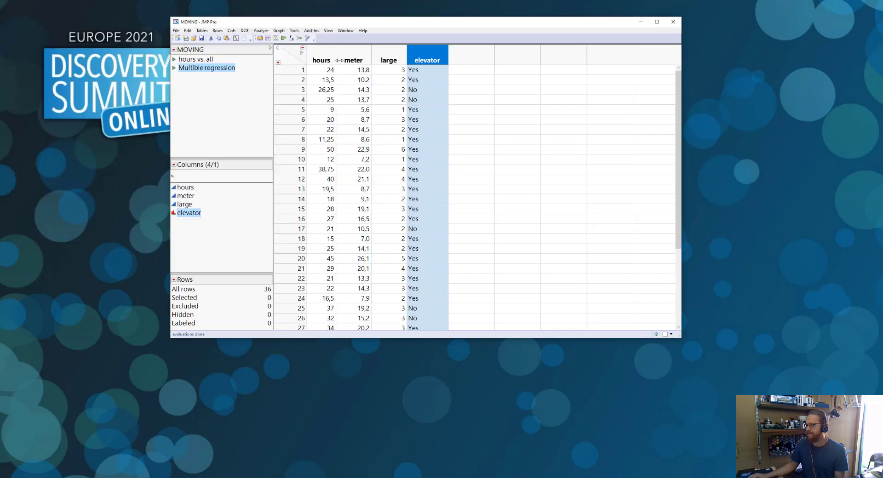
{"action": "left_click_drag", "start_coordinate": [430, 64], "coordinate": [130, 25]}
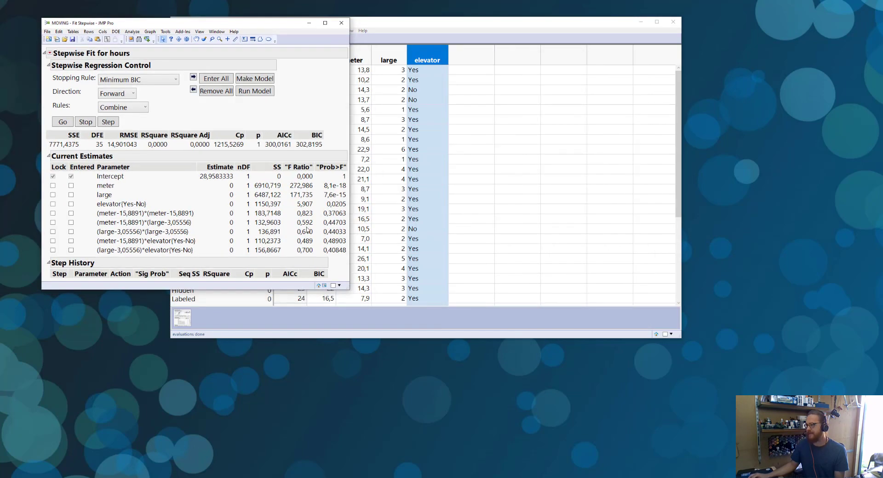
{"action": "left_click_drag", "start_coordinate": [399, 337], "coordinate": [499, 418]}
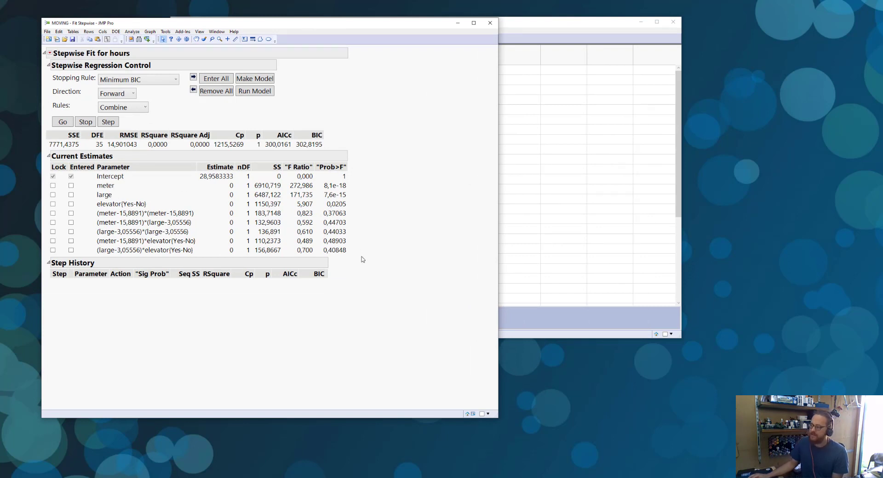
Try entering meter, large, elevator and meter*meter manually in the stepwise Current Estimates, and remove them all again
{"action": "mouse_move", "coordinate": [361, 256]}
{"action": "left_mouse_down"}
{"action": "mouse_move", "coordinate": [370, 177]}
{"action": "mouse_move", "coordinate": [92, 182]}
{"action": "mouse_move", "coordinate": [92, 250]}
{"action": "mouse_move", "coordinate": [120, 265]}
{"action": "mouse_move", "coordinate": [367, 261]}
{"action": "mouse_move", "coordinate": [367, 171]}
{"action": "mouse_move", "coordinate": [249, 168]}
{"action": "mouse_move", "coordinate": [107, 172]}
{"action": "mouse_move", "coordinate": [92, 191]}
{"action": "mouse_move", "coordinate": [94, 255]}
{"action": "left_mouse_up"}
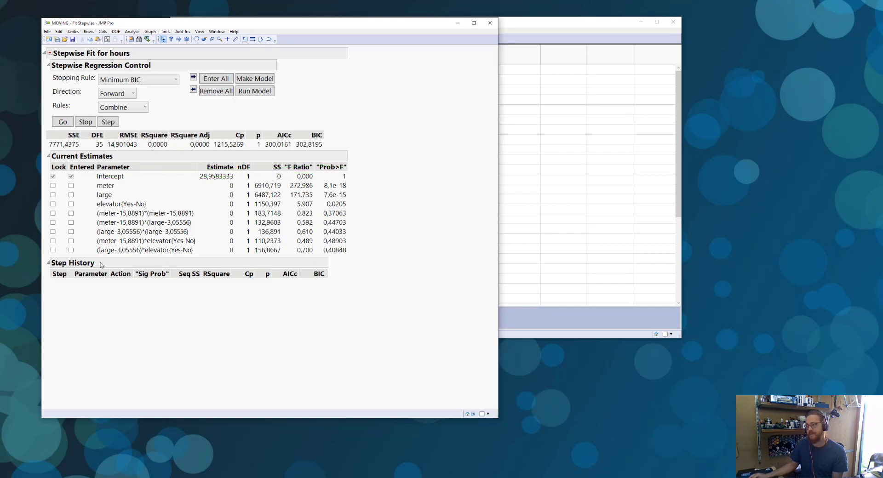
{"action": "left_click", "coordinate": [71, 194]}
{"action": "left_click", "coordinate": [71, 203]}
{"action": "left_click", "coordinate": [71, 213]}
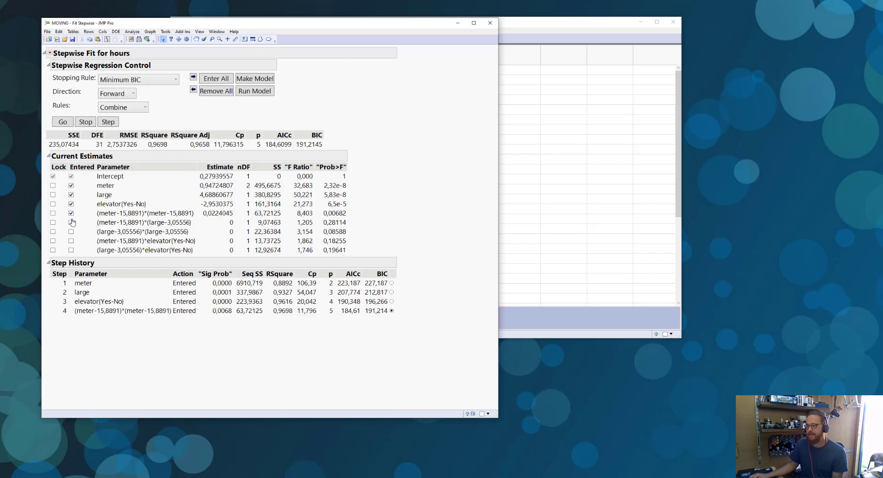
{"action": "left_click", "coordinate": [71, 213]}
{"action": "left_click", "coordinate": [71, 204]}
{"action": "left_click", "coordinate": [71, 194]}
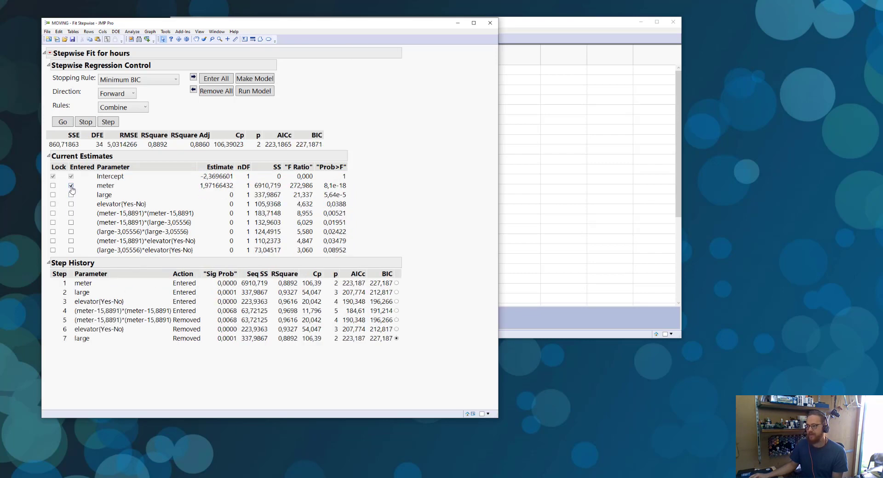
{"action": "left_click", "coordinate": [71, 186]}
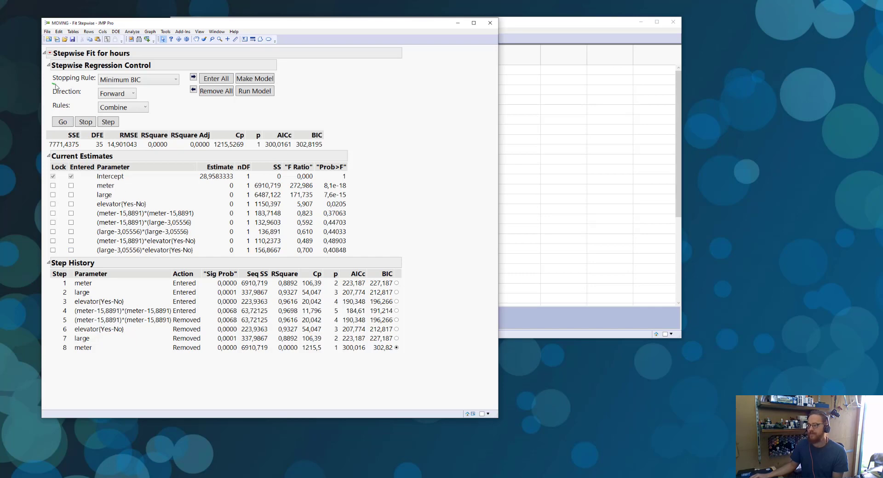
View the P-value Threshold stopping rule, return to Minimum BIC, and run the forward stepwise selection
{"action": "left_click", "coordinate": [134, 81]}
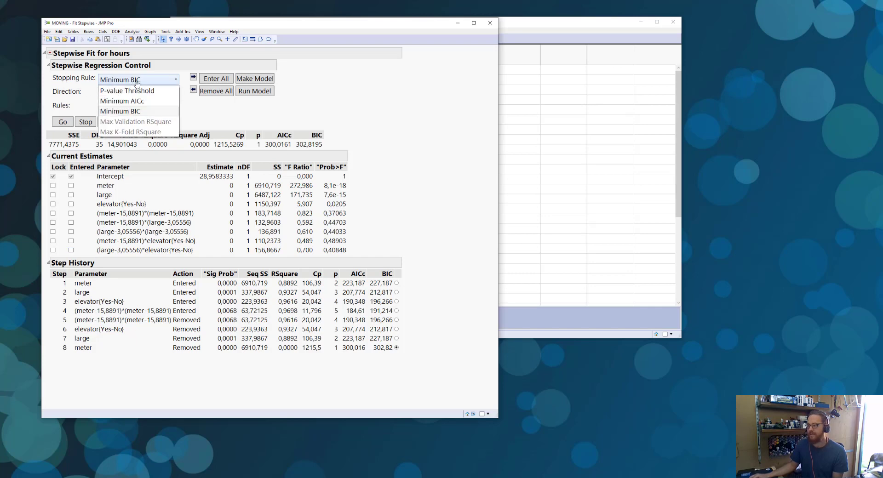
{"action": "left_click", "coordinate": [137, 91]}
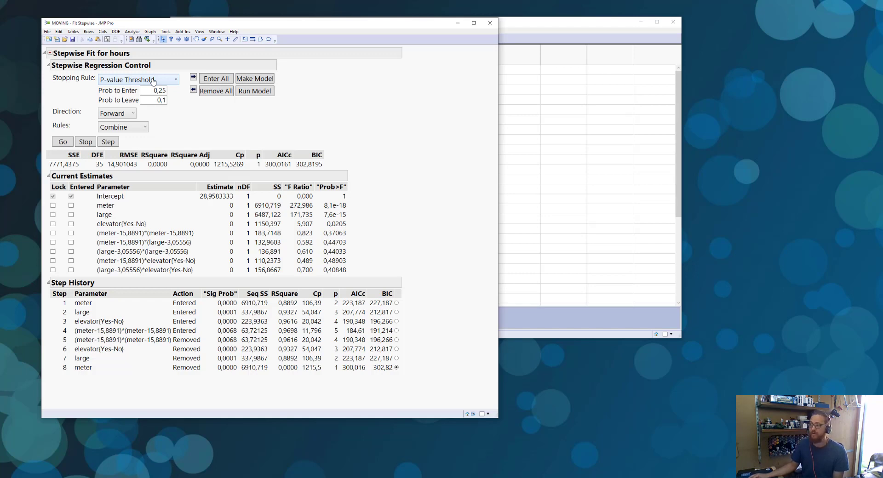
{"action": "left_click", "coordinate": [153, 81]}
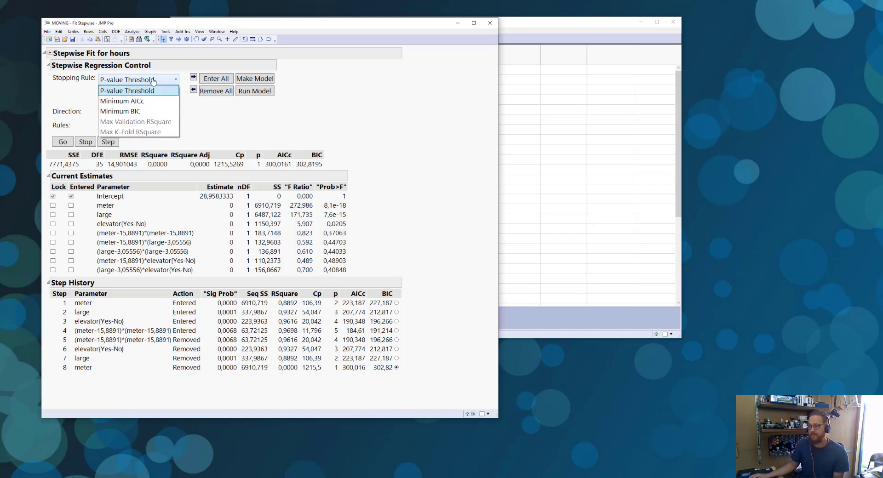
{"action": "left_click", "coordinate": [154, 112]}
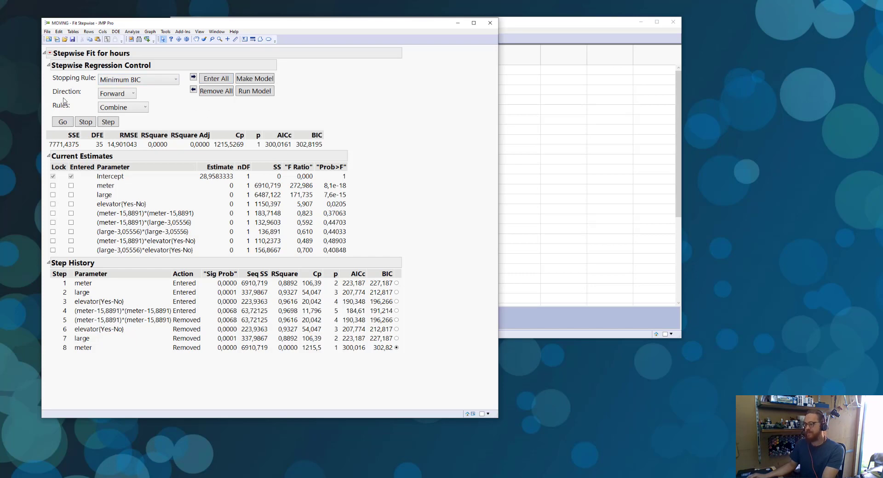
{"action": "left_click", "coordinate": [62, 122]}
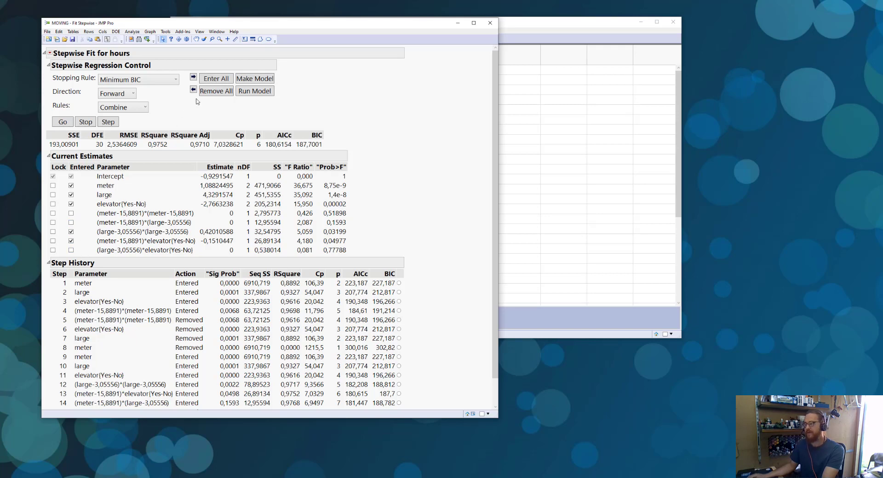
Make and run the stepwise-selected model with Effect Screening emphasis, and mark the p-values in its Effect Summary
{"action": "left_click", "coordinate": [258, 78]}
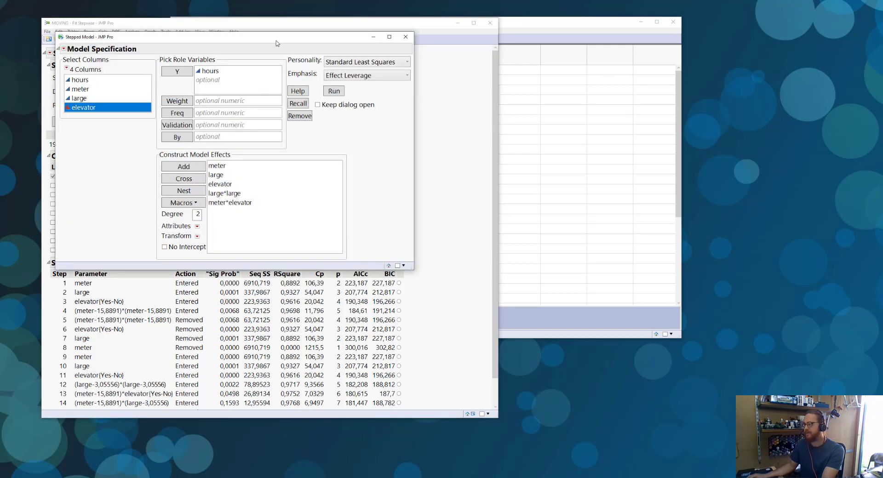
{"action": "left_click_drag", "start_coordinate": [277, 43], "coordinate": [503, 57]}
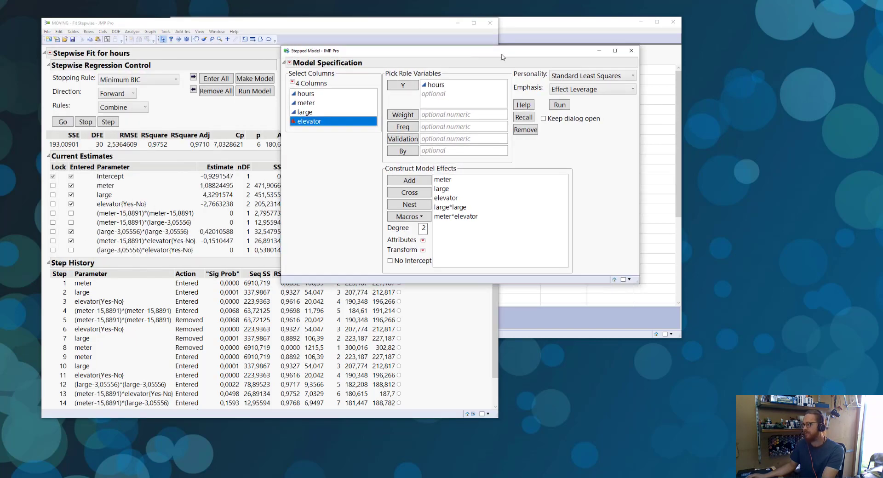
{"action": "left_click", "coordinate": [580, 90]}
{"action": "left_click", "coordinate": [563, 112]}
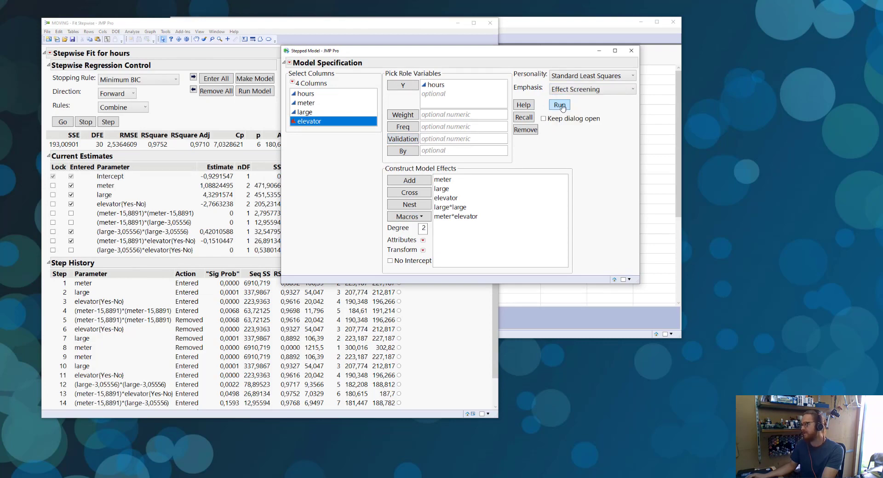
{"action": "left_click", "coordinate": [560, 105]}
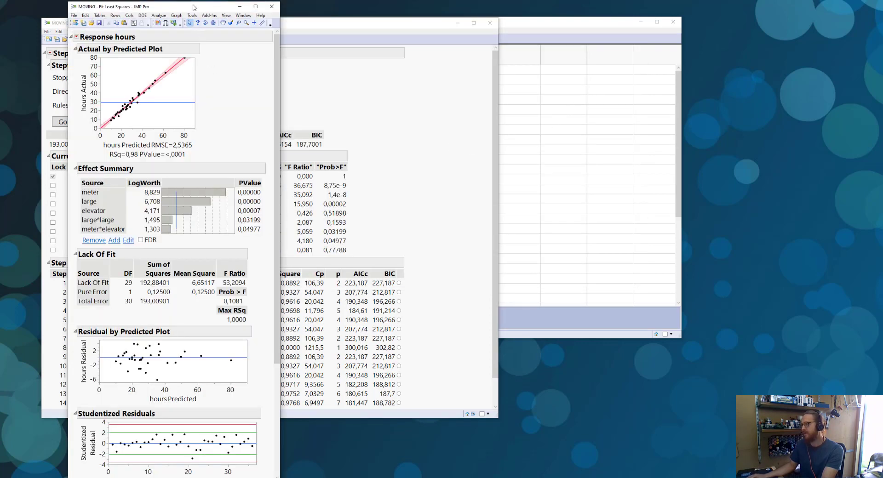
{"action": "left_click_drag", "start_coordinate": [193, 7], "coordinate": [632, 30]}
{"action": "mouse_move", "coordinate": [648, 260]}
{"action": "left_mouse_down"}
{"action": "mouse_move", "coordinate": [678, 261]}
{"action": "mouse_move", "coordinate": [713, 180]}
{"action": "mouse_move", "coordinate": [658, 278]}
{"action": "left_mouse_up"}
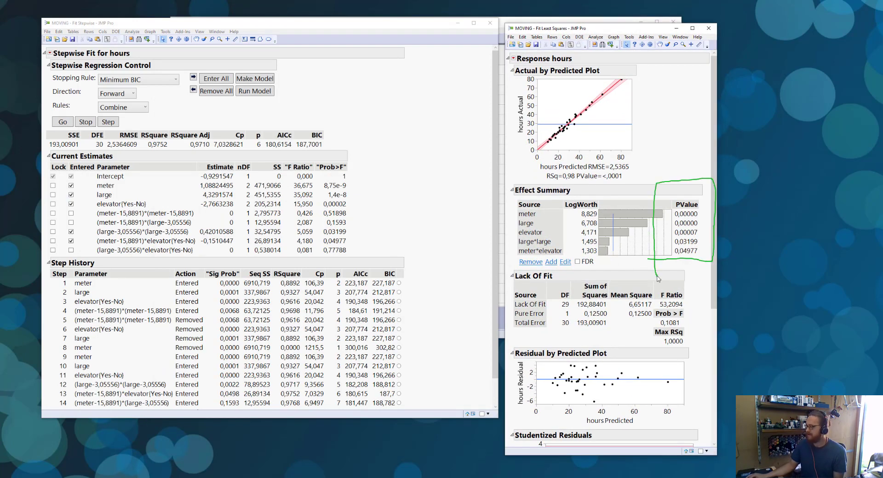
{"action": "key", "text": "Escape"}
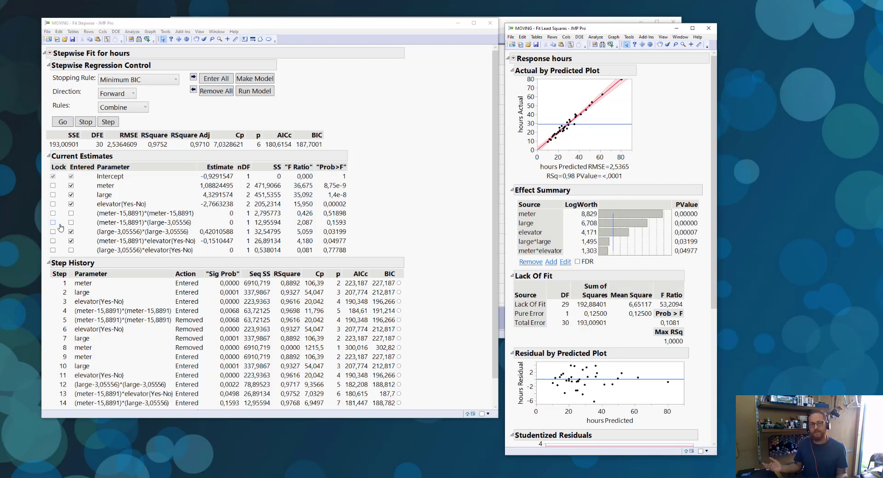
Close the stepwise and least squares reports and open a new Fit Model specification for the MOVING table
{"action": "left_click", "coordinate": [490, 21]}
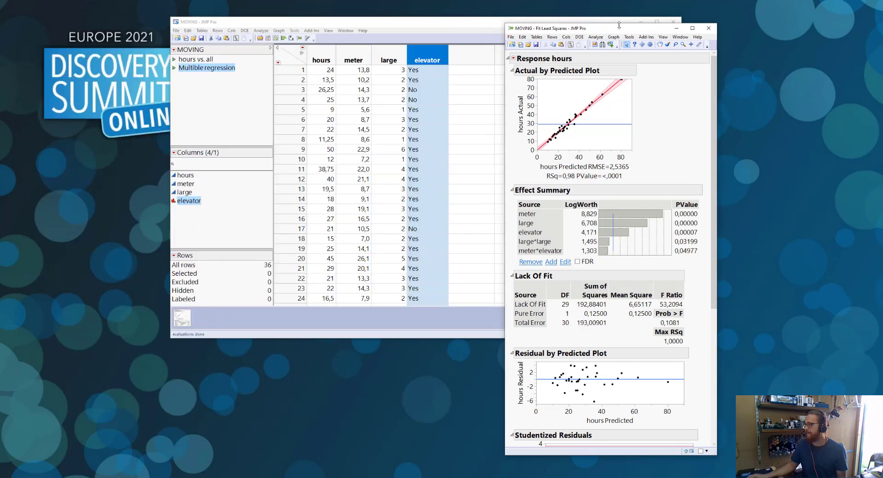
{"action": "left_click", "coordinate": [709, 28]}
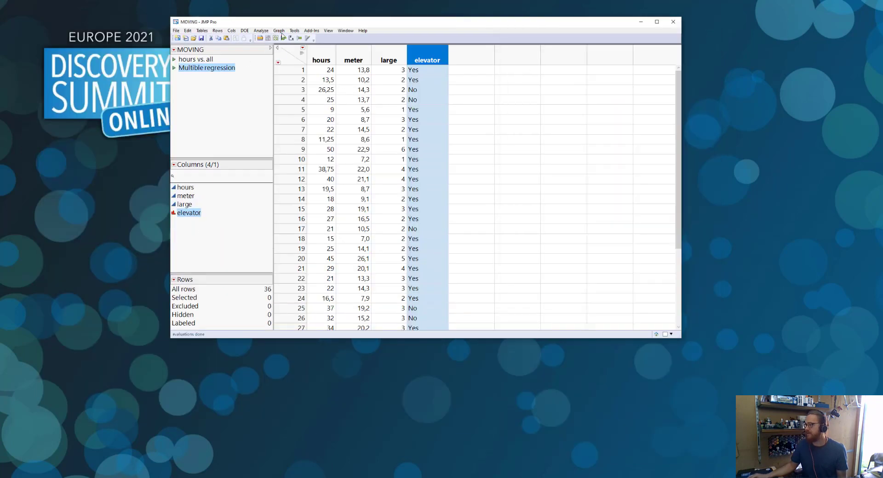
{"action": "left_click", "coordinate": [261, 31]}
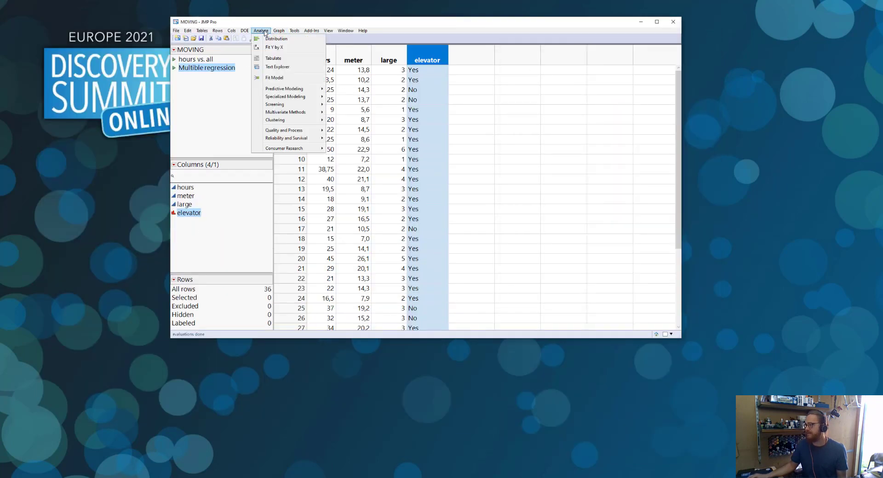
{"action": "left_click", "coordinate": [299, 79]}
Specify hours as the response and add response surface effects for meter, large and elevator
{"action": "mouse_move", "coordinate": [464, 120]}
{"action": "left_mouse_down"}
{"action": "mouse_move", "coordinate": [559, 105]}
{"action": "mouse_move", "coordinate": [483, 94]}
{"action": "mouse_move", "coordinate": [458, 108]}
{"action": "left_mouse_up"}
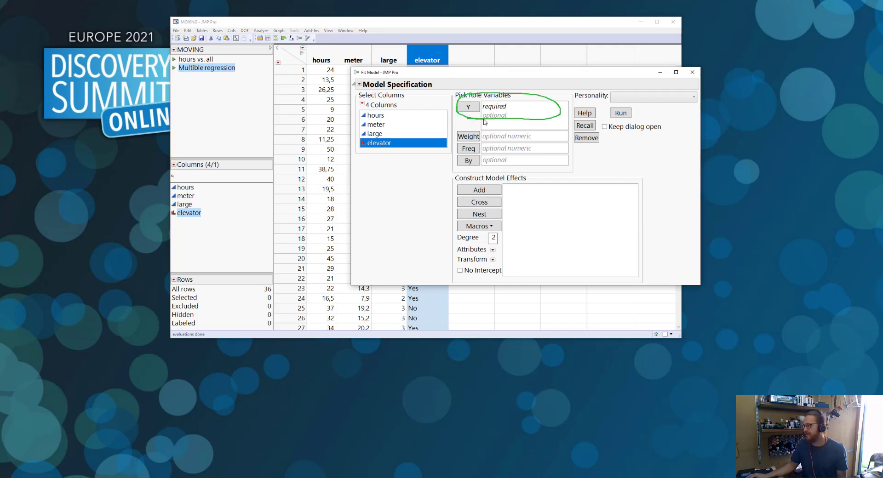
{"action": "left_click", "coordinate": [425, 117]}
{"action": "left_click", "coordinate": [478, 108]}
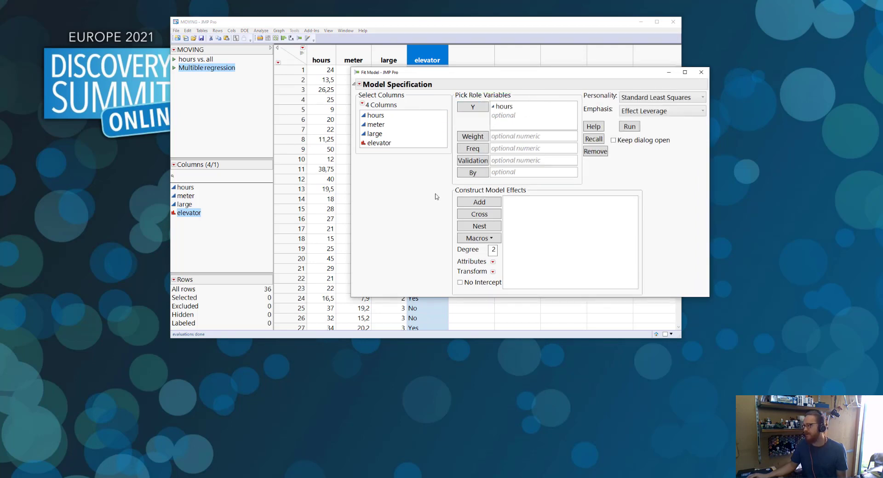
{"action": "mouse_move", "coordinate": [440, 186]}
{"action": "left_mouse_down"}
{"action": "mouse_move", "coordinate": [446, 264]}
{"action": "mouse_move", "coordinate": [662, 255]}
{"action": "mouse_move", "coordinate": [568, 188]}
{"action": "mouse_move", "coordinate": [458, 189]}
{"action": "left_mouse_up"}
{"action": "left_click_drag", "start_coordinate": [388, 125], "coordinate": [393, 155]}
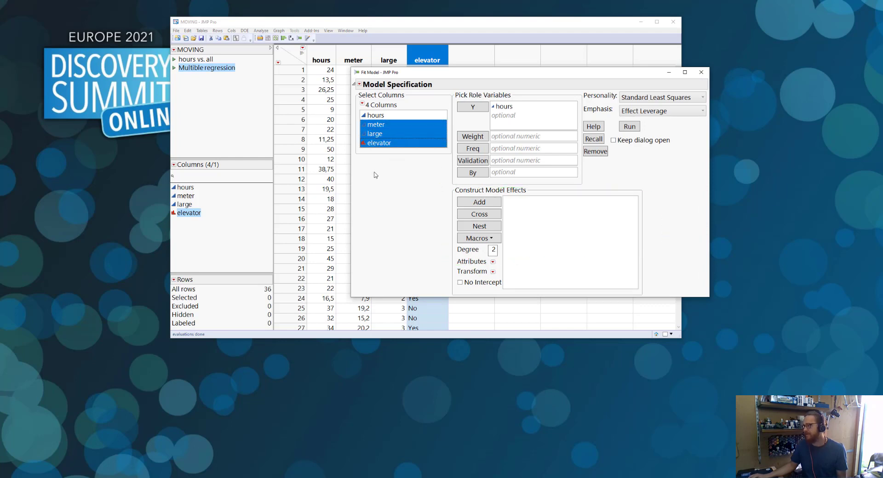
{"action": "left_click", "coordinate": [482, 238]}
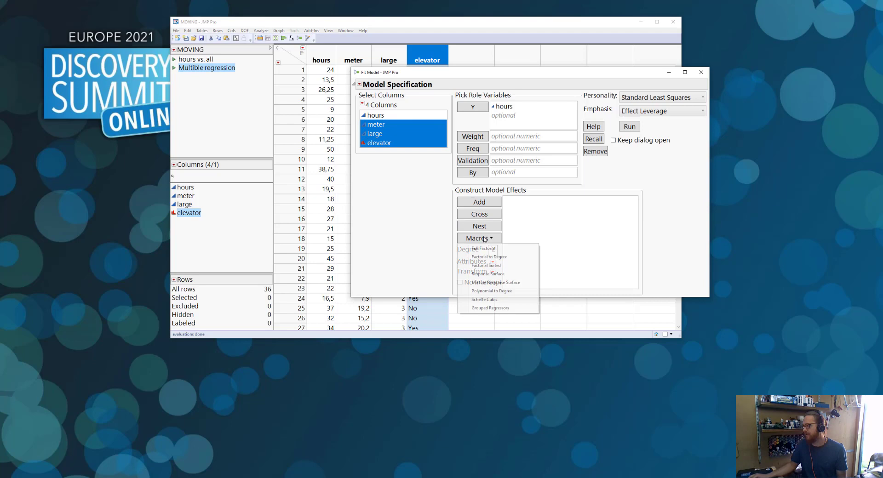
{"action": "left_click", "coordinate": [515, 274]}
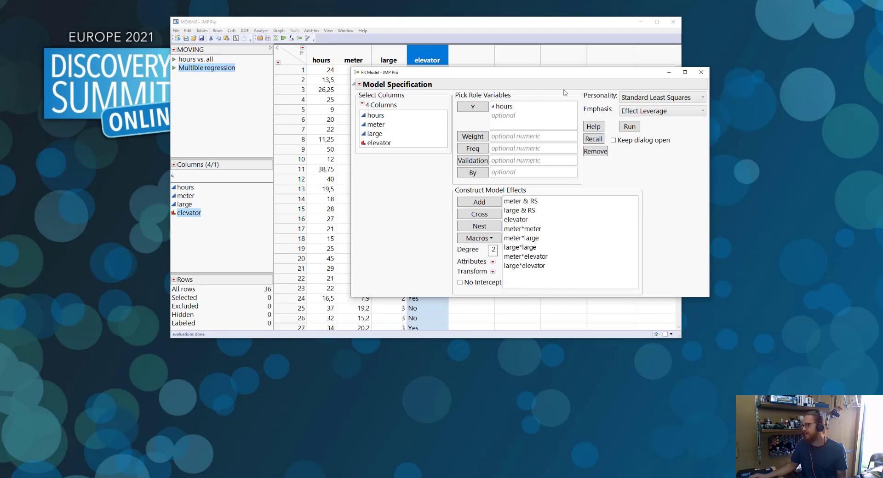
Change the model personality to Stepwise and launch the stepwise fit for hours
{"action": "left_click", "coordinate": [634, 98]}
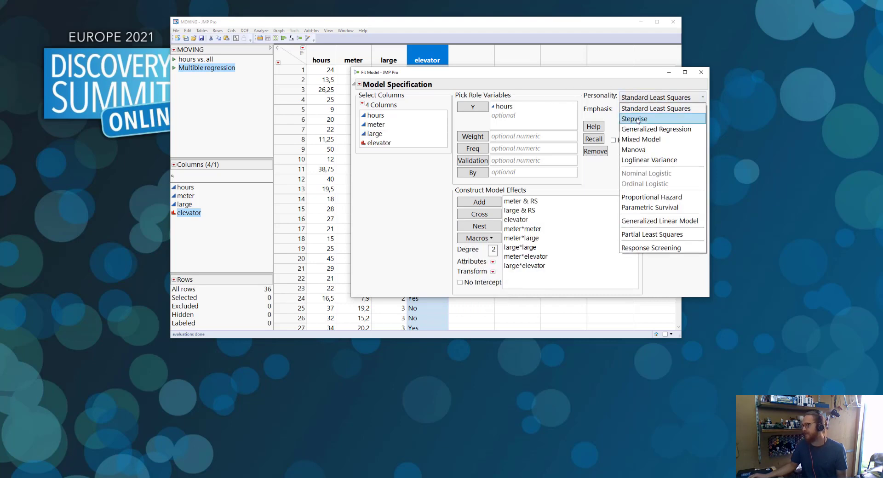
{"action": "left_click", "coordinate": [637, 119]}
{"action": "left_click", "coordinate": [638, 119]}
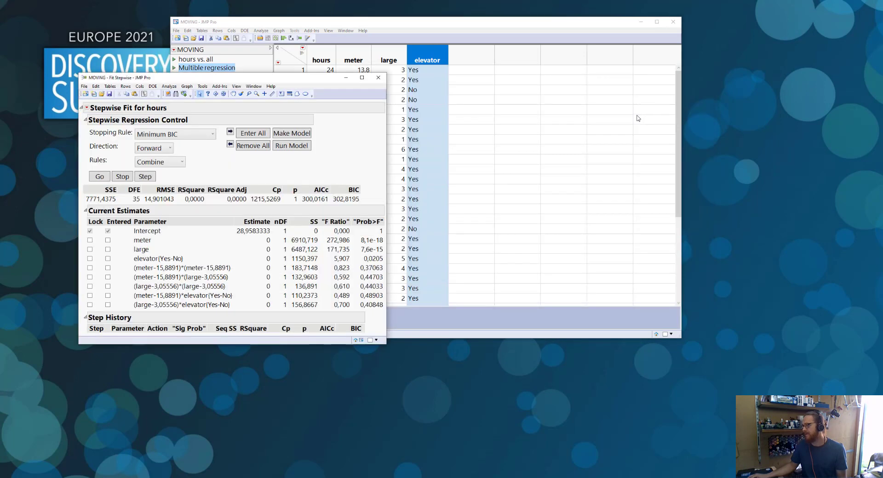
Review the available stopping rules and the K-Fold Crossvalidation option, and run the forward selection with Minimum BIC
{"action": "left_click", "coordinate": [142, 134]}
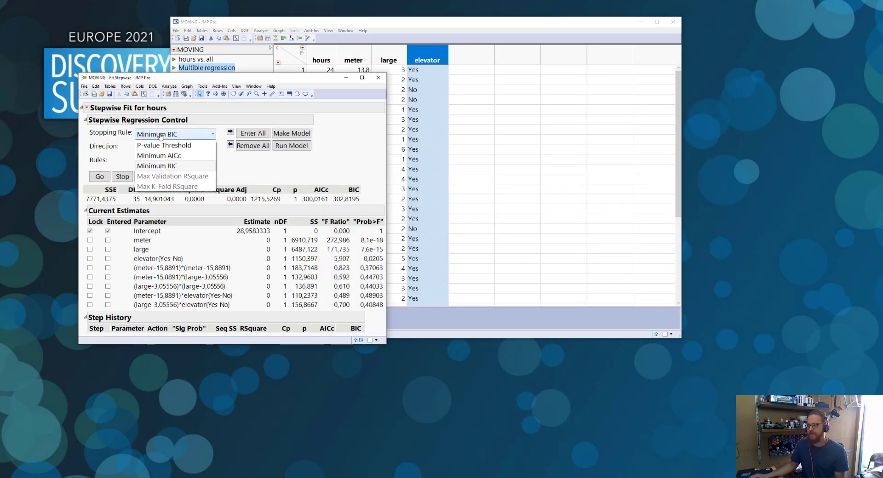
{"action": "left_click", "coordinate": [160, 134]}
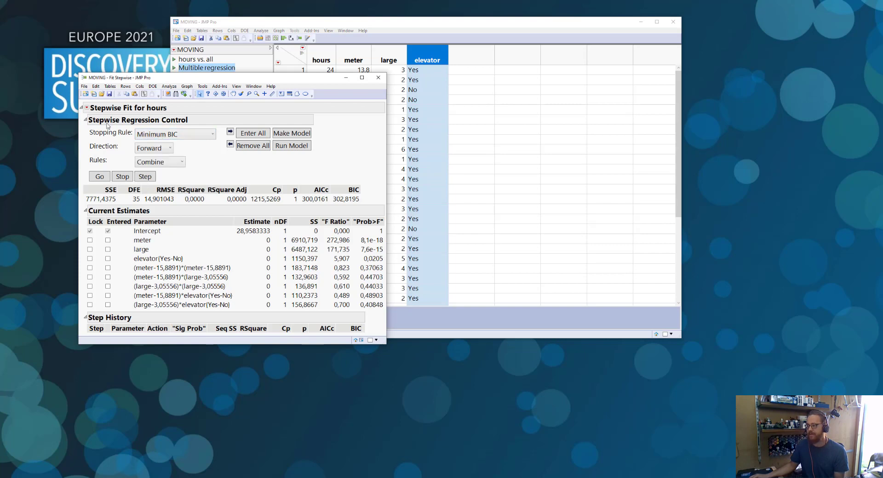
{"action": "left_click", "coordinate": [87, 108]}
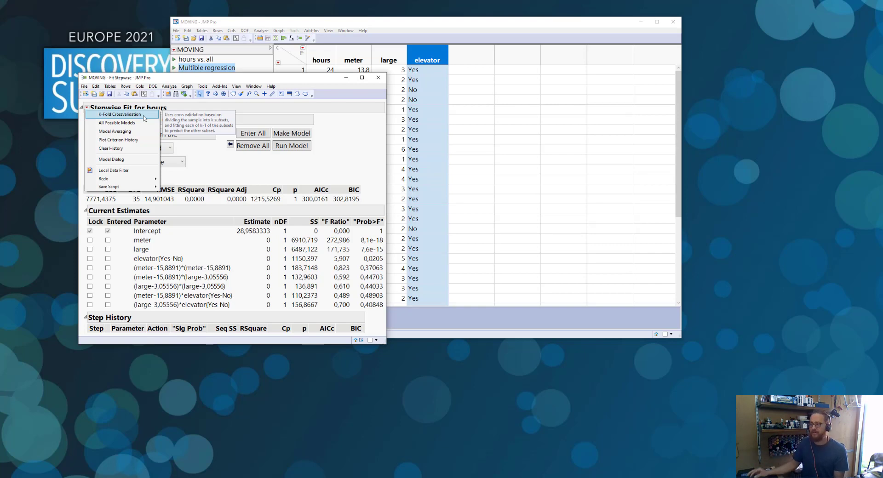
{"action": "left_click", "coordinate": [211, 152]}
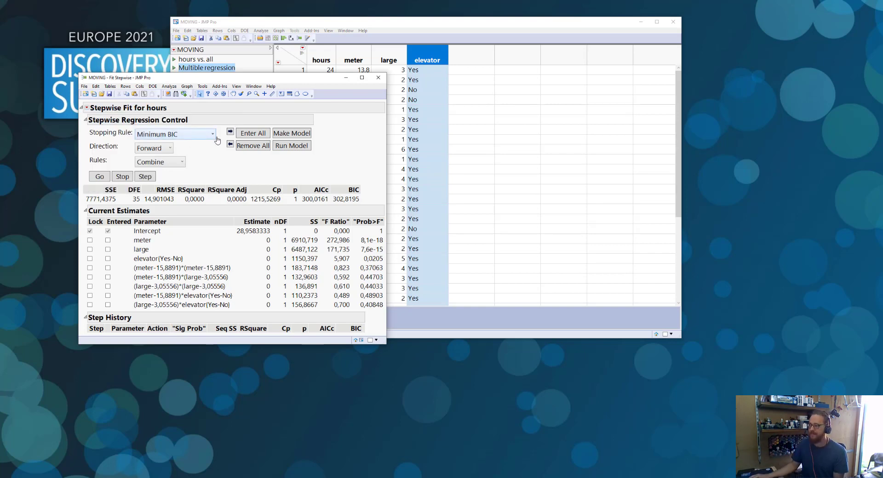
{"action": "left_click", "coordinate": [99, 176]}
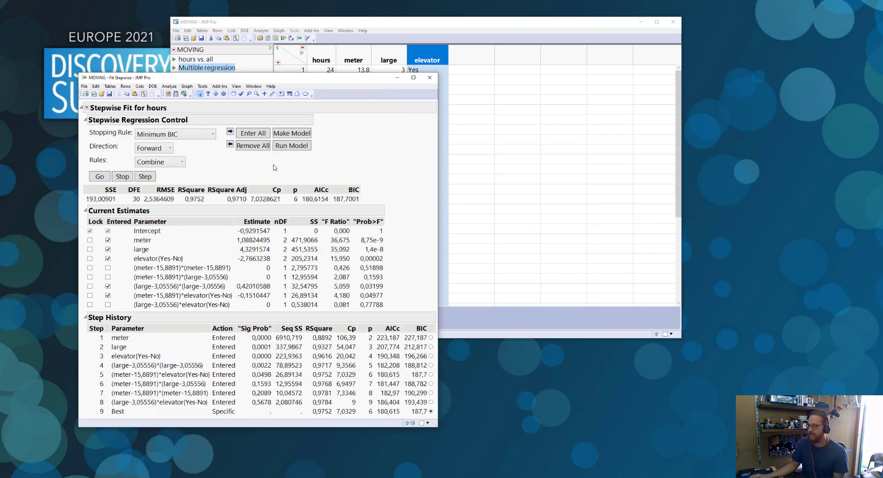
Make and run the stepwise-selected model for hours with Effect Screening emphasis, and mark the p-values in its Effect Summary
{"action": "left_click", "coordinate": [289, 135]}
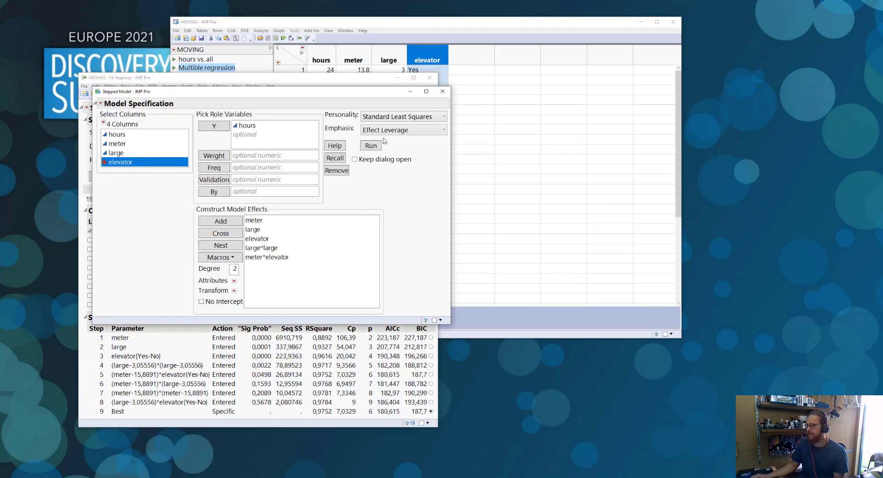
{"action": "left_click", "coordinate": [389, 129]}
{"action": "left_click", "coordinate": [388, 139]}
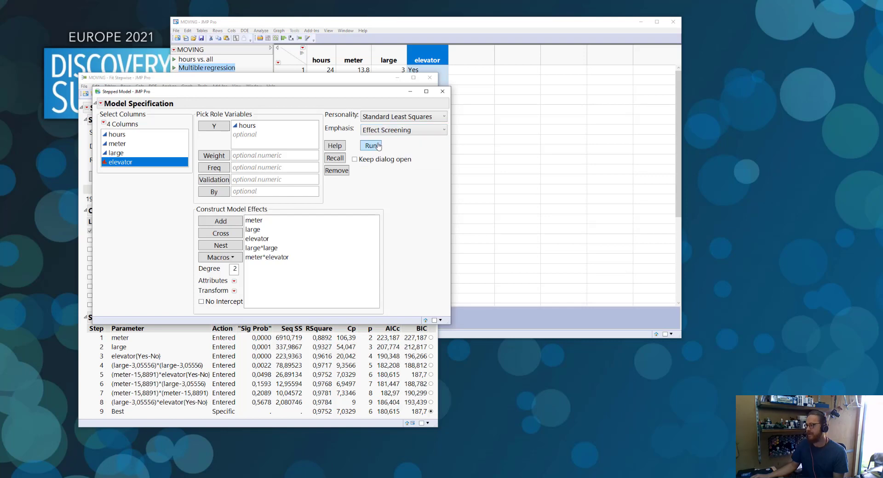
{"action": "left_click", "coordinate": [378, 147]}
{"action": "mouse_move", "coordinate": [548, 240]}
{"action": "left_mouse_down"}
{"action": "mouse_move", "coordinate": [557, 233]}
{"action": "mouse_move", "coordinate": [534, 179]}
{"action": "mouse_move", "coordinate": [526, 242]}
{"action": "mouse_move", "coordinate": [554, 243]}
{"action": "left_mouse_up"}
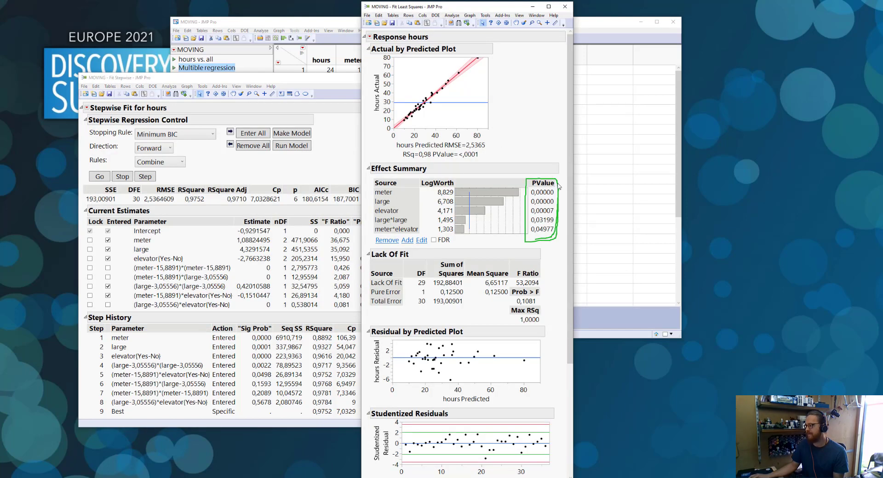
Look through the least squares report down to the Prediction Profiler, and close both the least squares and stepwise reports
{"action": "scroll", "coordinate": [538, 242], "scroll_direction": "down", "scroll_amount": 3}
{"action": "scroll", "coordinate": [539, 243], "scroll_direction": "down", "scroll_amount": 4}
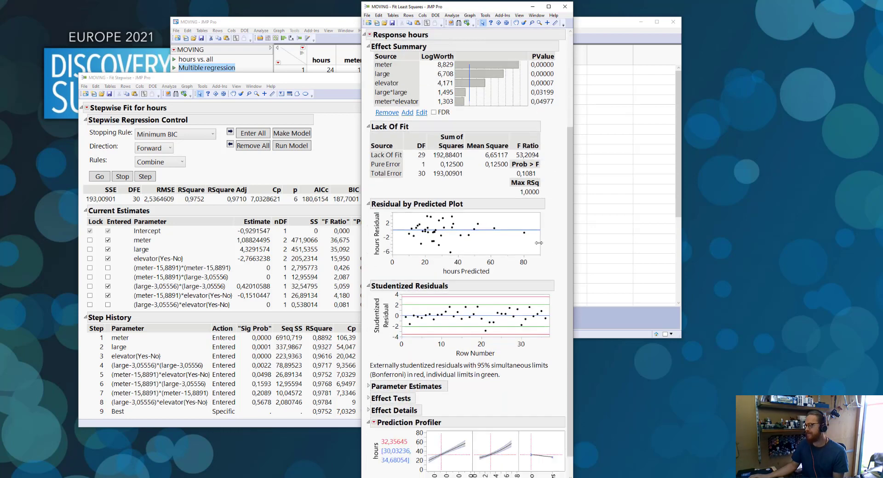
{"action": "scroll", "coordinate": [532, 212], "scroll_direction": "up", "scroll_amount": 7}
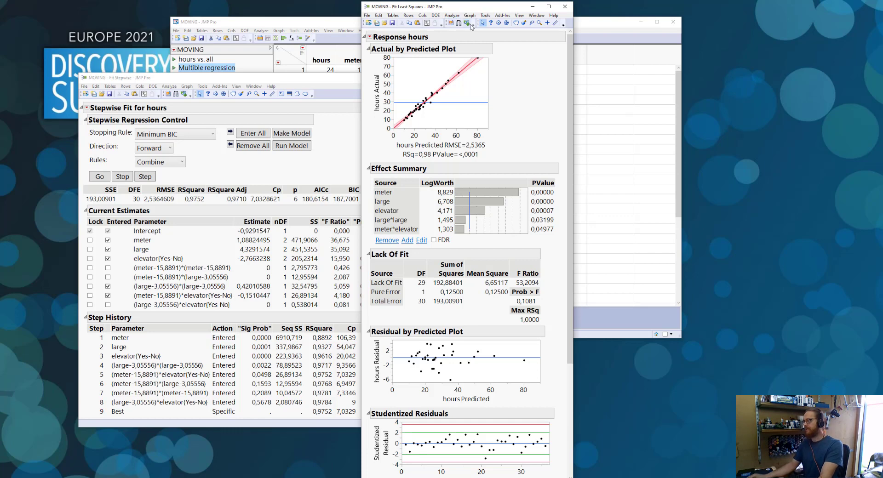
{"action": "left_click", "coordinate": [565, 6]}
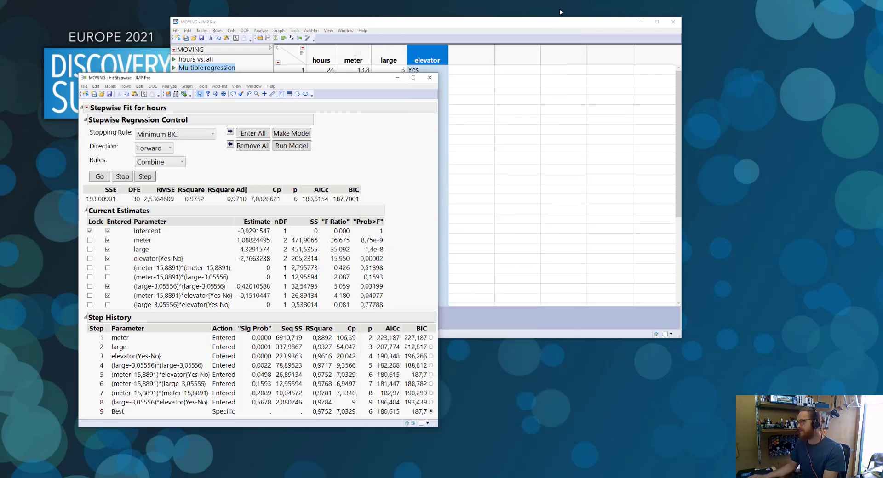
{"action": "left_click", "coordinate": [435, 77]}
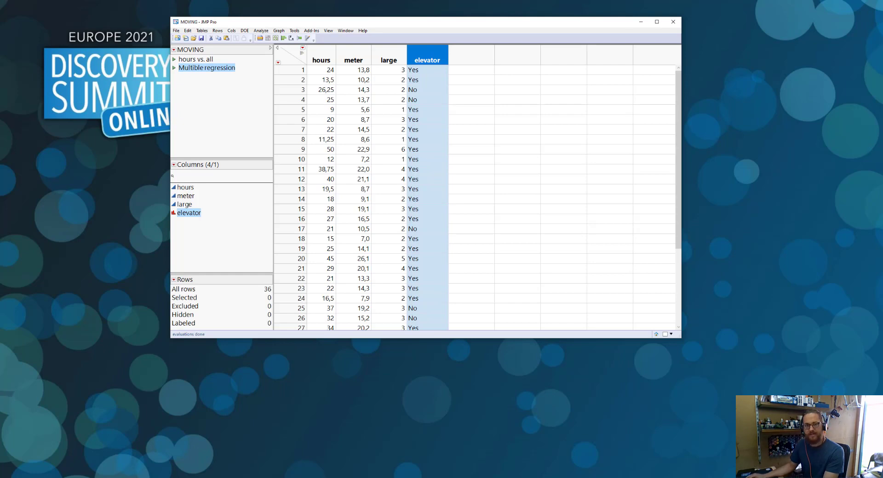
Open the Fit Definitive Screening Design example from the workshop journal's carbon emissions case study and close its profiler report
{"action": "key", "text": "alt+Tab"}
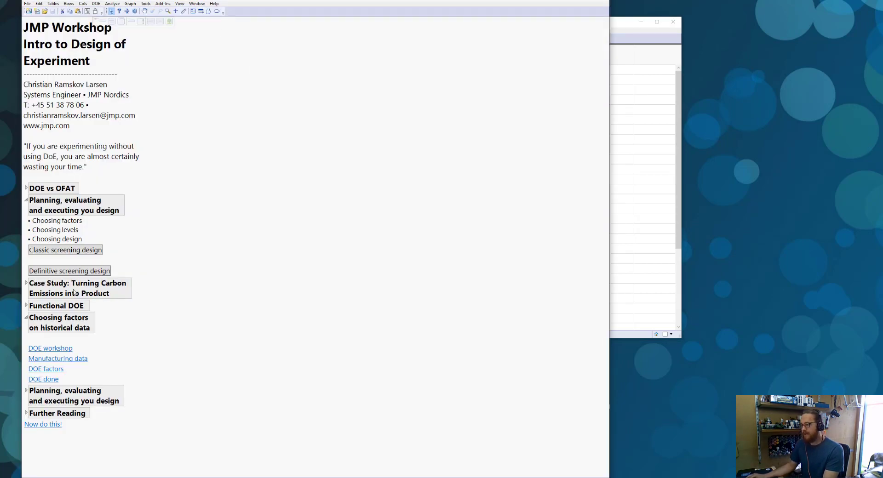
{"action": "left_click", "coordinate": [26, 284]}
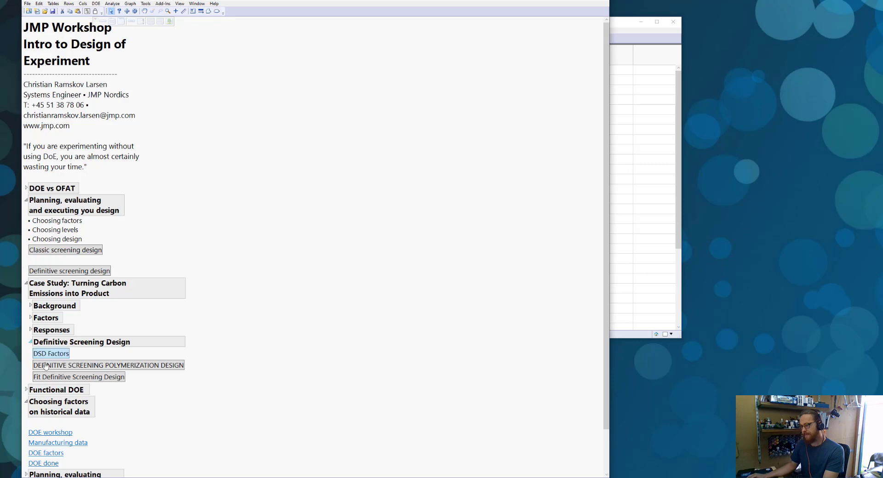
{"action": "left_click", "coordinate": [52, 381]}
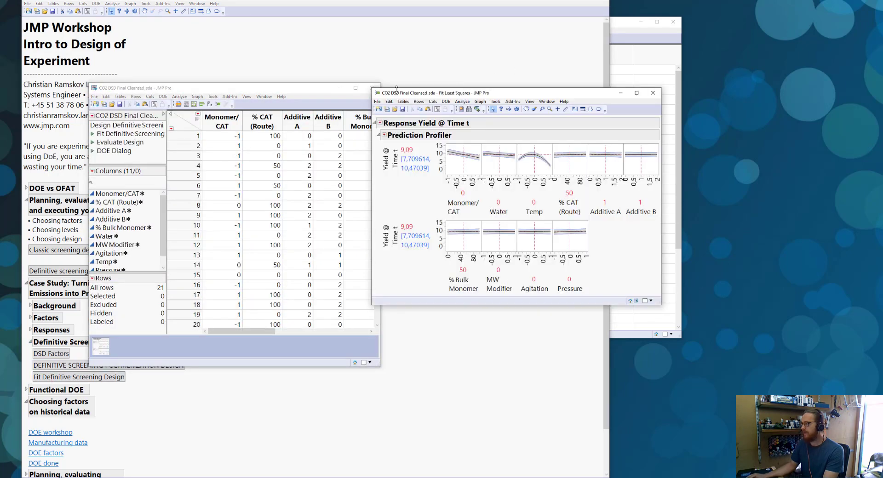
{"action": "left_click", "coordinate": [651, 92]}
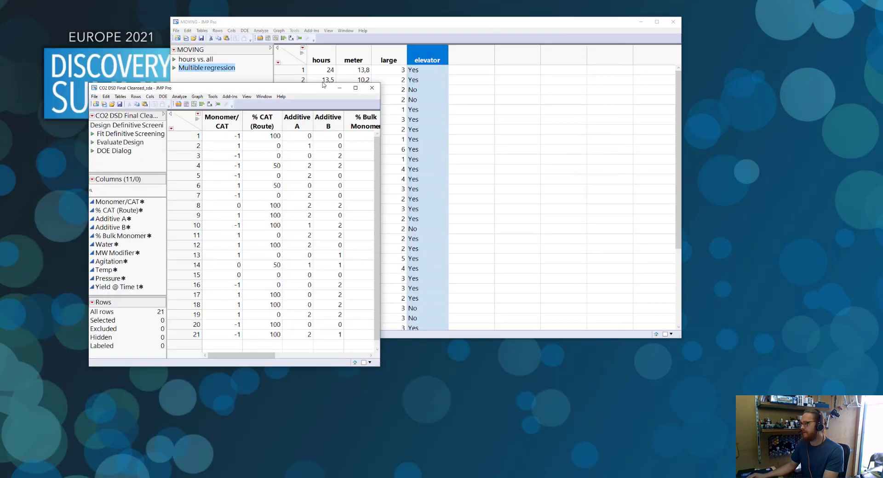
Select all columns of the CO2 DSD Final Cleansed table, enlarge its window, and close the MOVING table without saving
{"action": "left_click_drag", "start_coordinate": [294, 85], "coordinate": [537, 55]}
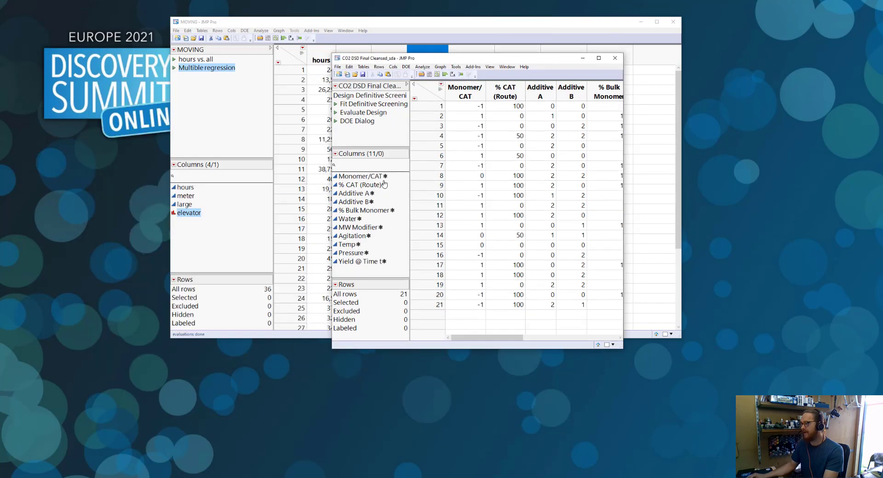
{"action": "left_click_drag", "start_coordinate": [378, 177], "coordinate": [373, 261]}
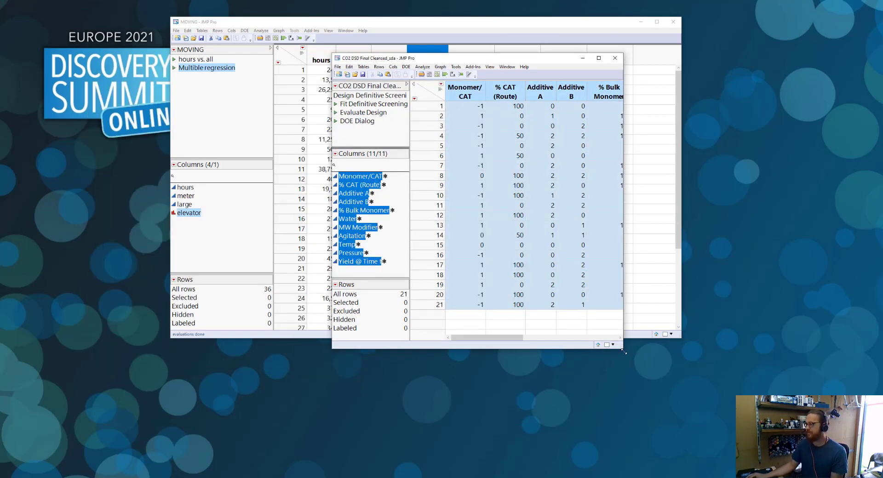
{"action": "left_click_drag", "start_coordinate": [624, 351], "coordinate": [666, 375]}
{"action": "left_click", "coordinate": [673, 22]}
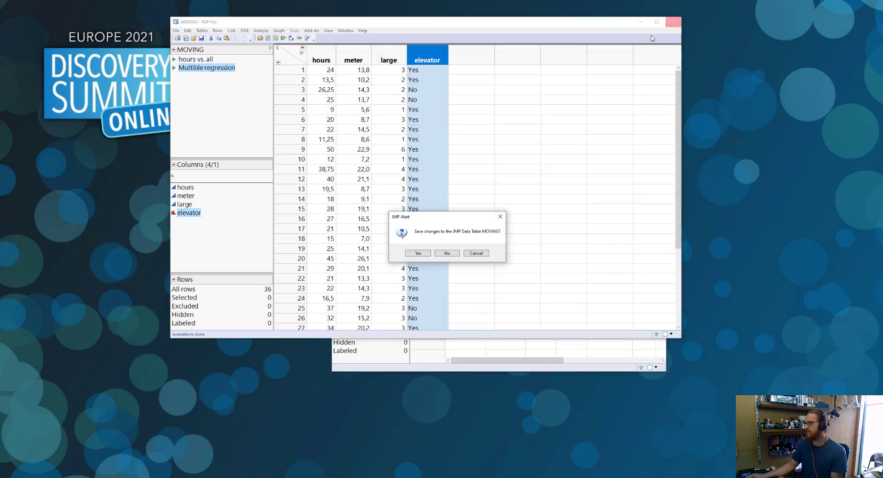
{"action": "left_click", "coordinate": [446, 254]}
{"action": "left_click_drag", "start_coordinate": [428, 53], "coordinate": [342, 52]}
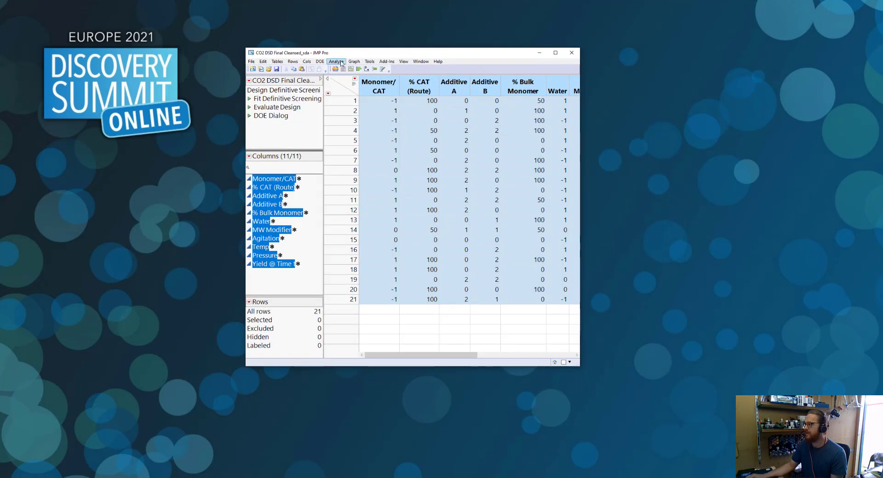
Create a Fit Model specification with Yield @ Time t as response and response surface effects for Monomer/CAT through Pressure
{"action": "left_click", "coordinate": [341, 63]}
{"action": "left_click", "coordinate": [368, 111]}
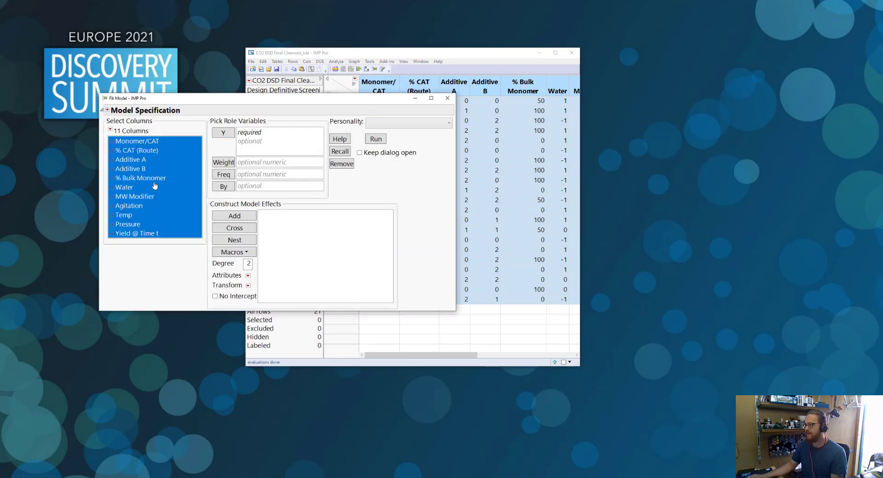
{"action": "left_click", "coordinate": [158, 234]}
{"action": "left_click", "coordinate": [232, 132]}
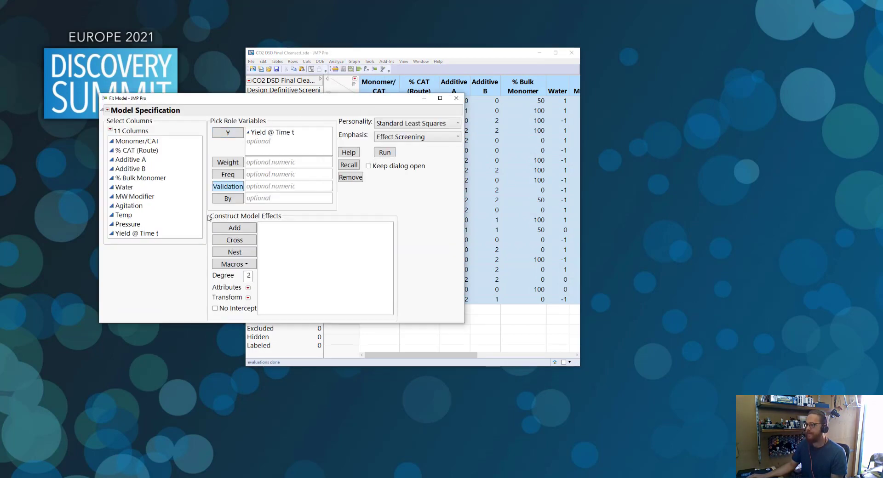
{"action": "left_click_drag", "start_coordinate": [148, 146], "coordinate": [143, 224]}
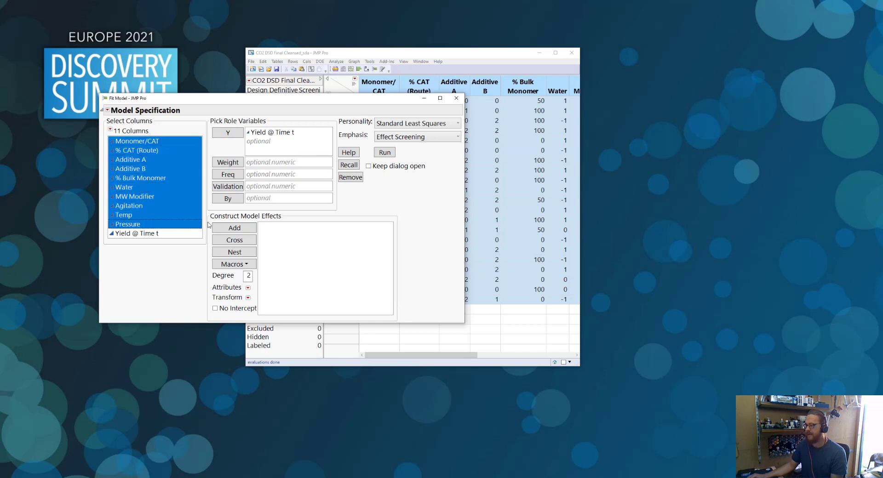
{"action": "left_click", "coordinate": [232, 265]}
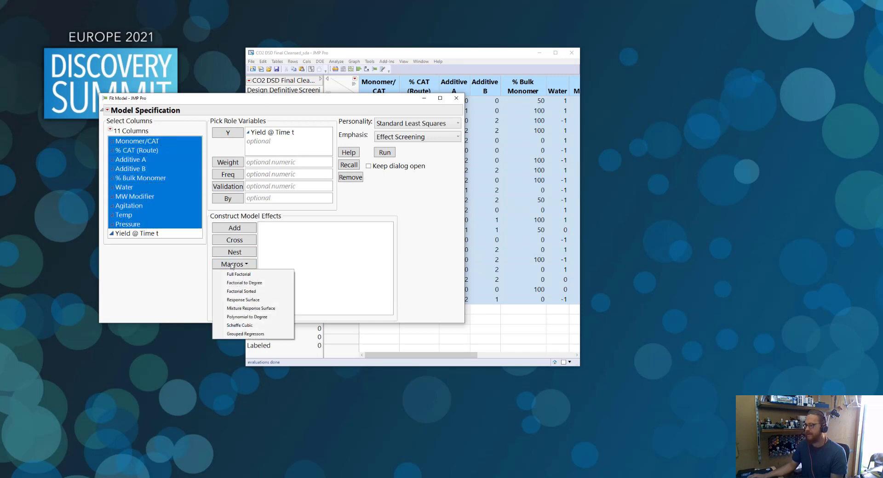
{"action": "left_click", "coordinate": [254, 301]}
{"action": "left_click_drag", "start_coordinate": [388, 235], "coordinate": [363, 153]}
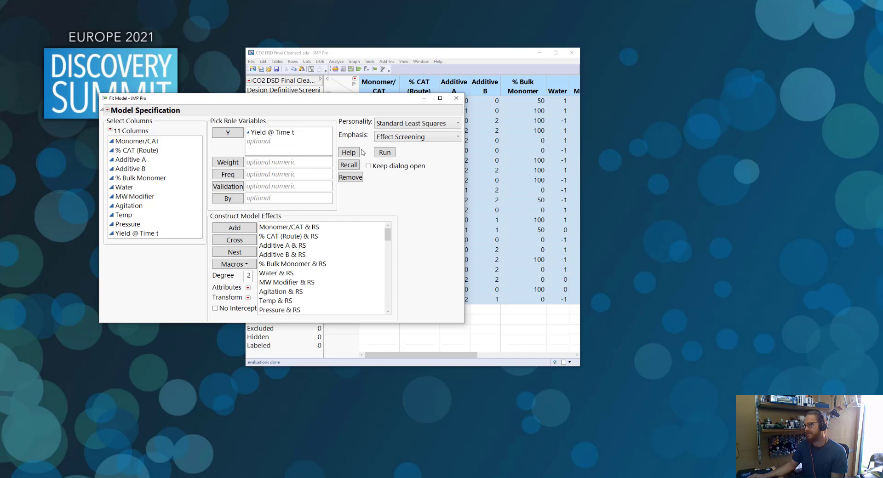
Switch the personality to Stepwise and run the forward Minimum BIC selection for Yield @ Time t
{"action": "left_click", "coordinate": [390, 123]}
{"action": "left_click", "coordinate": [395, 146]}
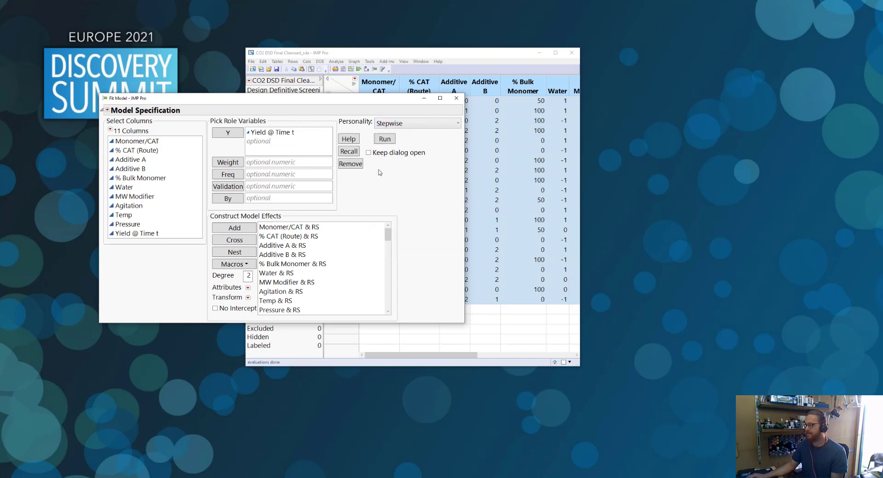
{"action": "left_click", "coordinate": [384, 139]}
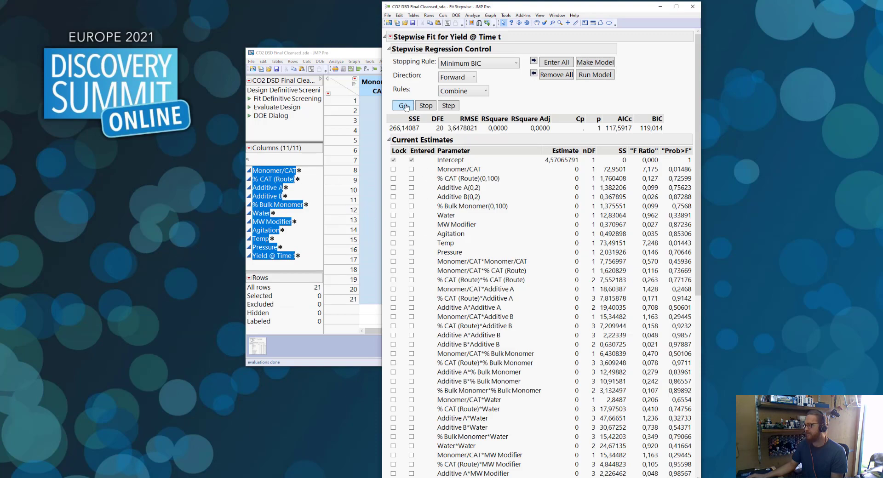
{"action": "left_click", "coordinate": [404, 105]}
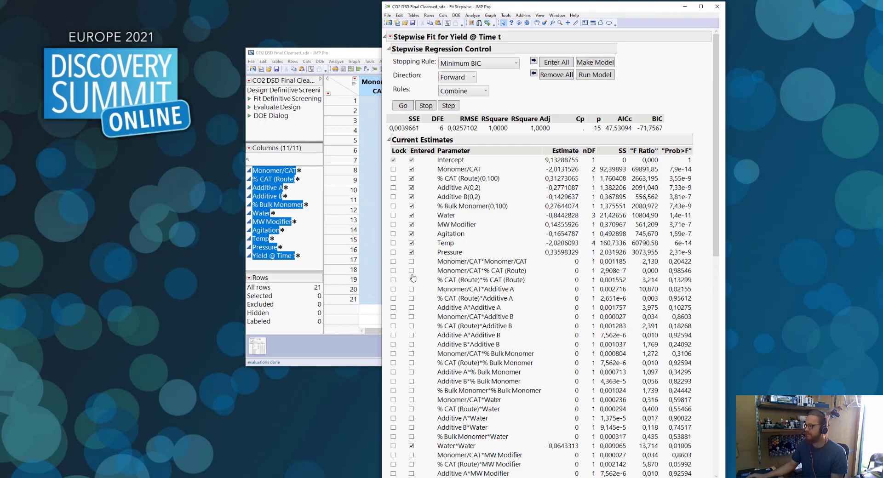
Make a model from the stepwise selection for Yield @ Time t and run it as Standard Least Squares with Effect Screening emphasis
{"action": "scroll", "coordinate": [418, 271], "scroll_direction": "down", "scroll_amount": 12}
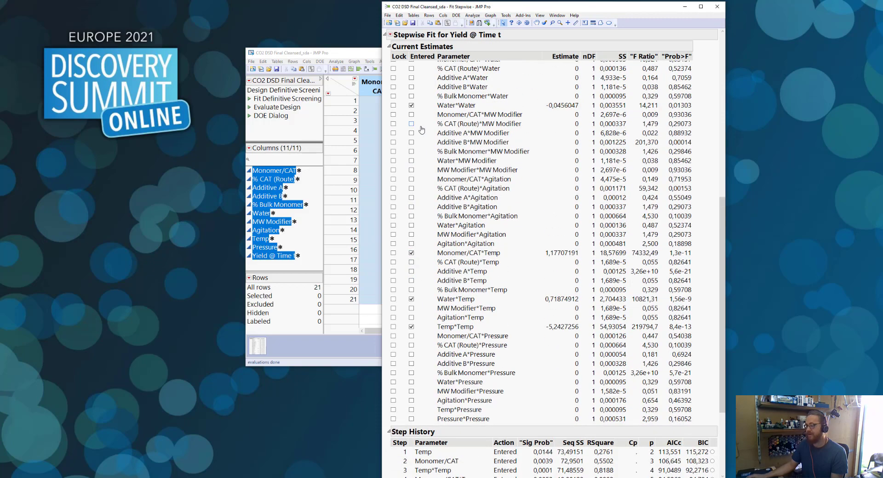
{"action": "scroll", "coordinate": [416, 138], "scroll_direction": "up", "scroll_amount": 4}
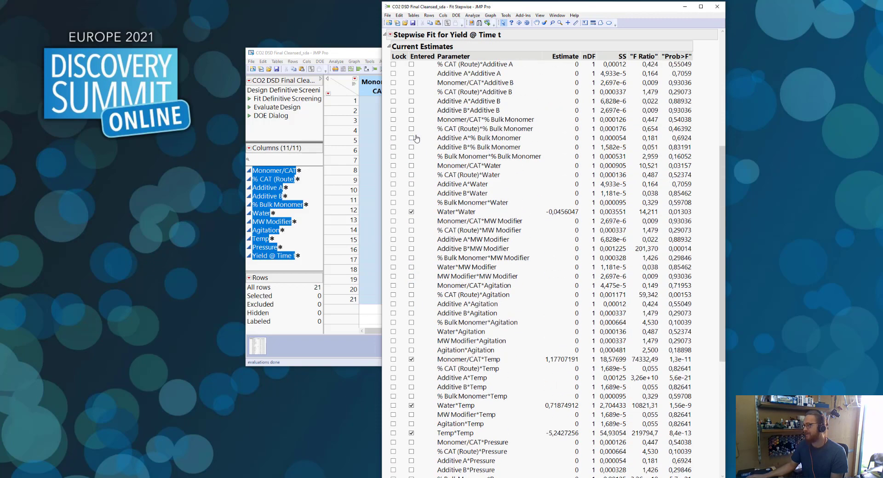
{"action": "scroll", "coordinate": [417, 138], "scroll_direction": "up", "scroll_amount": 9}
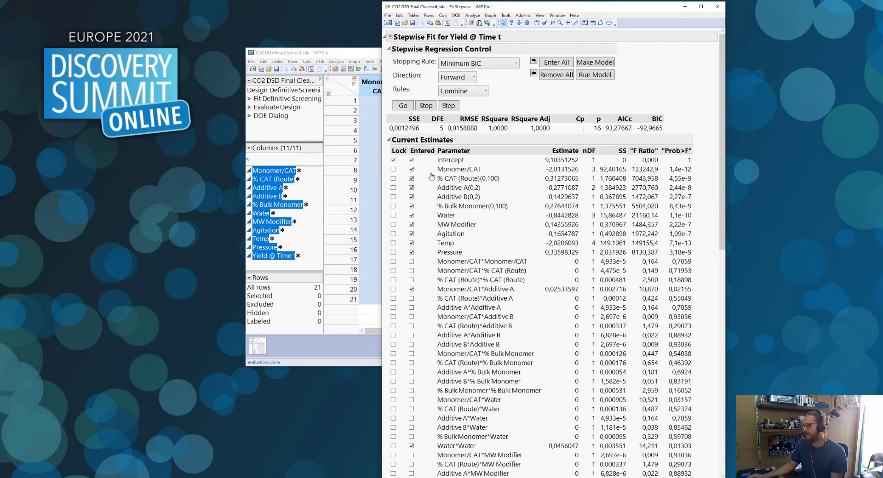
{"action": "left_click", "coordinate": [598, 62]}
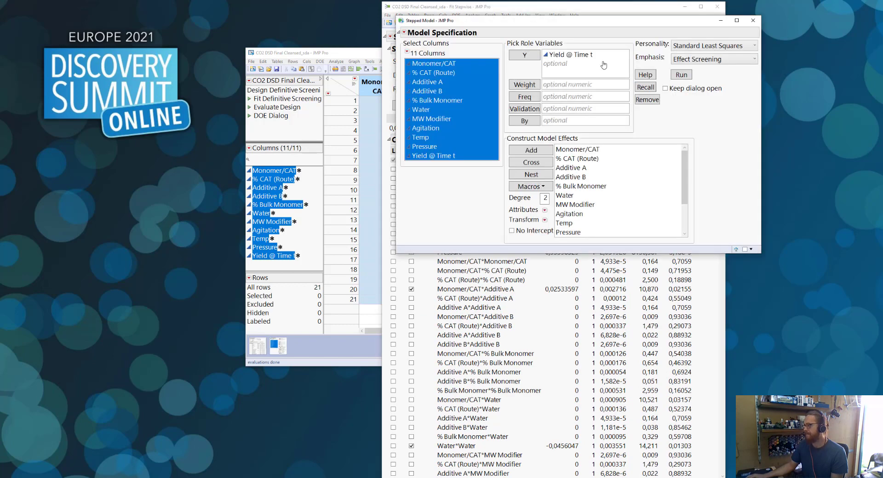
{"action": "left_click", "coordinate": [681, 61]}
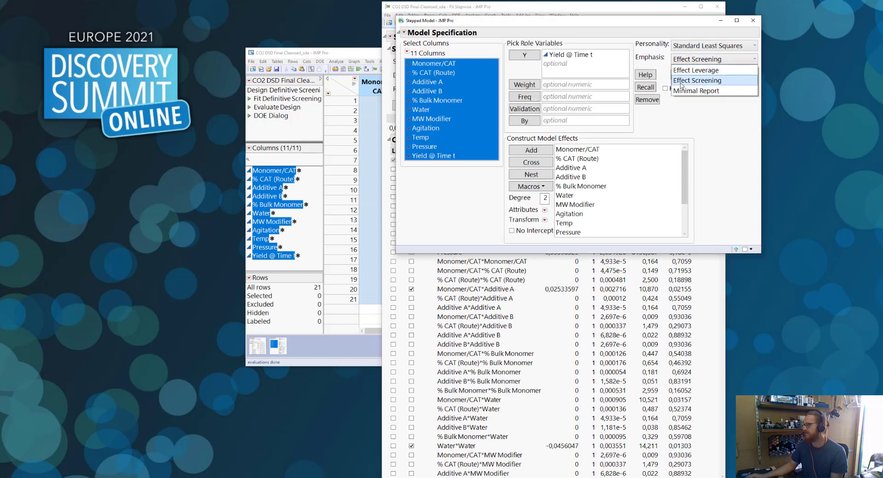
{"action": "left_click", "coordinate": [682, 81]}
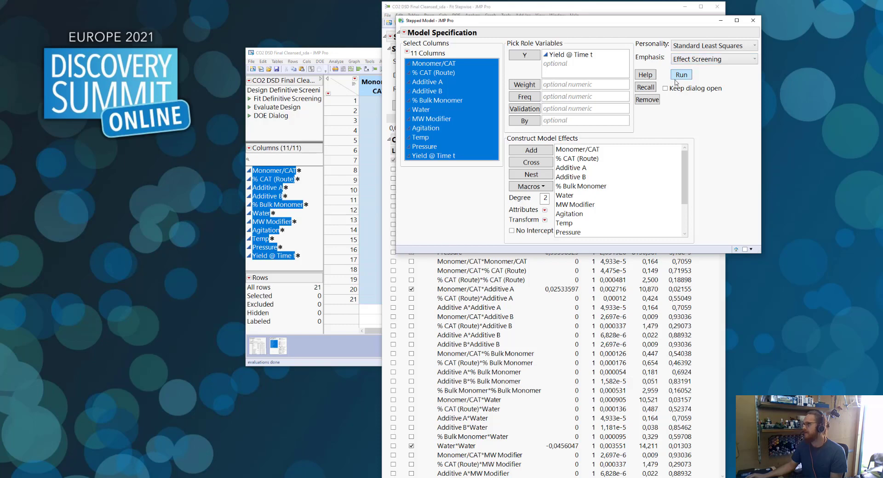
{"action": "left_click", "coordinate": [680, 75]}
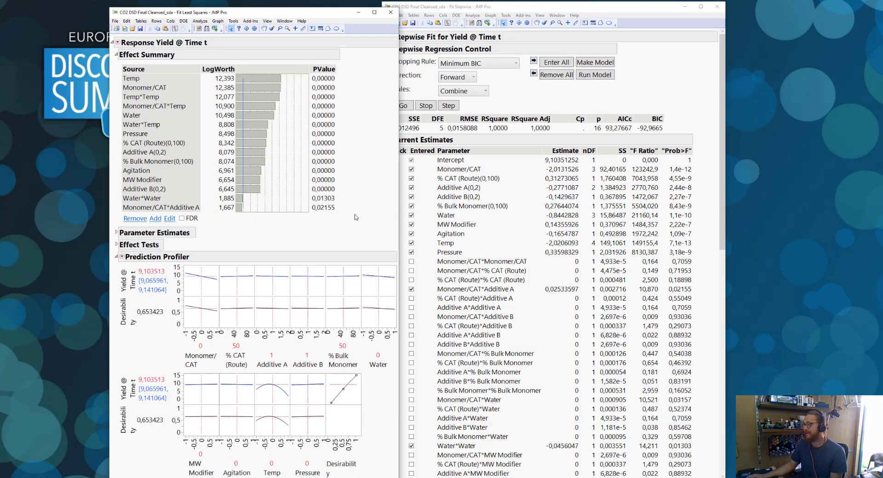
Examine the effects' p-values in the Effect Summary, down to the Monomer/CAT*Additive A interaction
{"action": "left_click", "coordinate": [330, 209]}
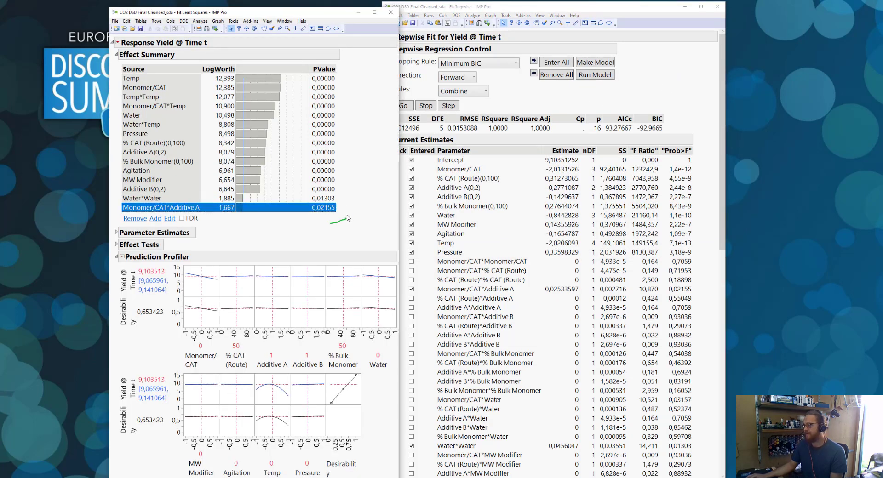
{"action": "left_click_drag", "start_coordinate": [347, 218], "coordinate": [350, 98]}
{"action": "left_click_drag", "start_coordinate": [296, 125], "coordinate": [310, 217]}
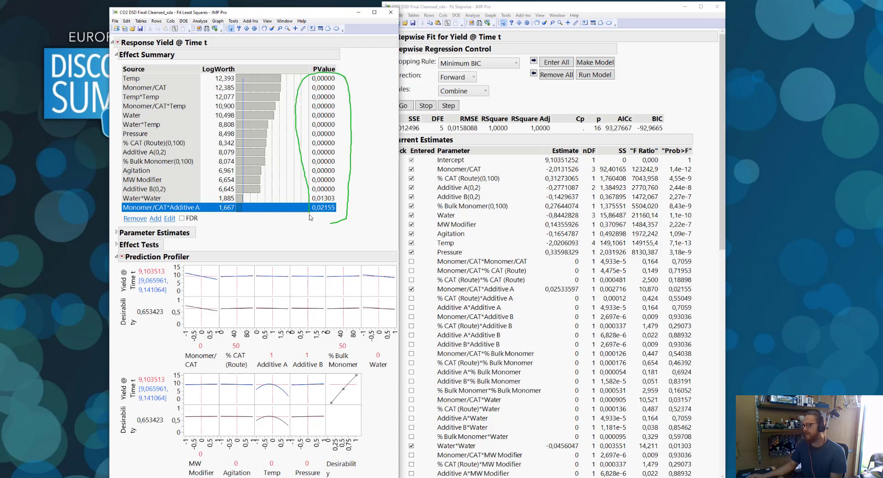
{"action": "key", "text": "Escape"}
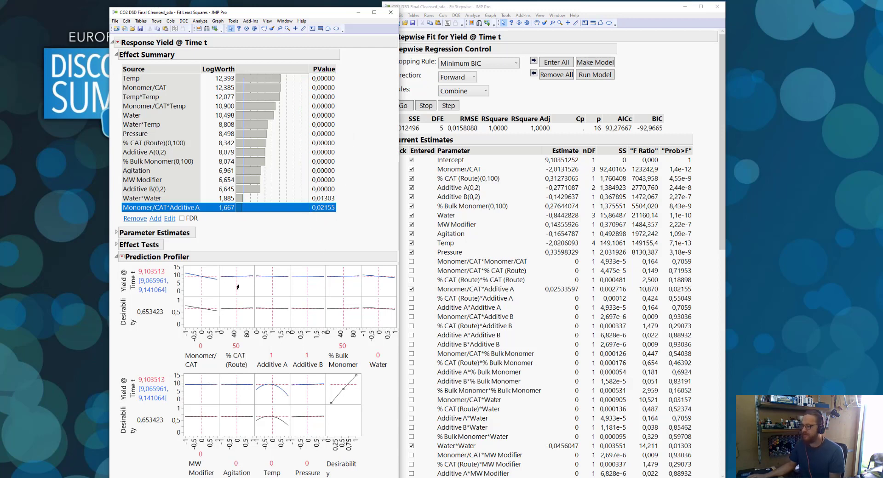
Explore the Prediction Profiler with % CAT (Route) at 81, Additive A at 1,18, Monomer/CAT at 0,18, Temp at -0,2 and Water at 0,18
{"action": "left_click", "coordinate": [248, 289]}
{"action": "left_click_drag", "start_coordinate": [249, 288], "coordinate": [276, 290]}
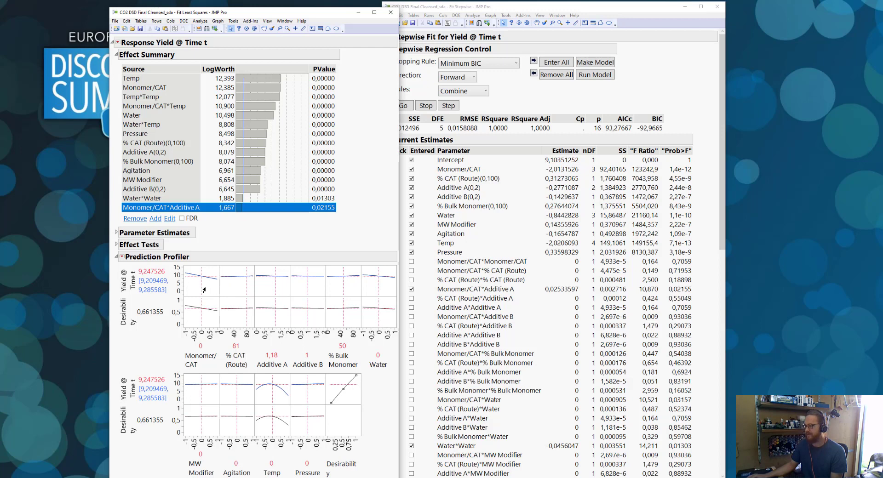
{"action": "left_click_drag", "start_coordinate": [203, 289], "coordinate": [207, 290]}
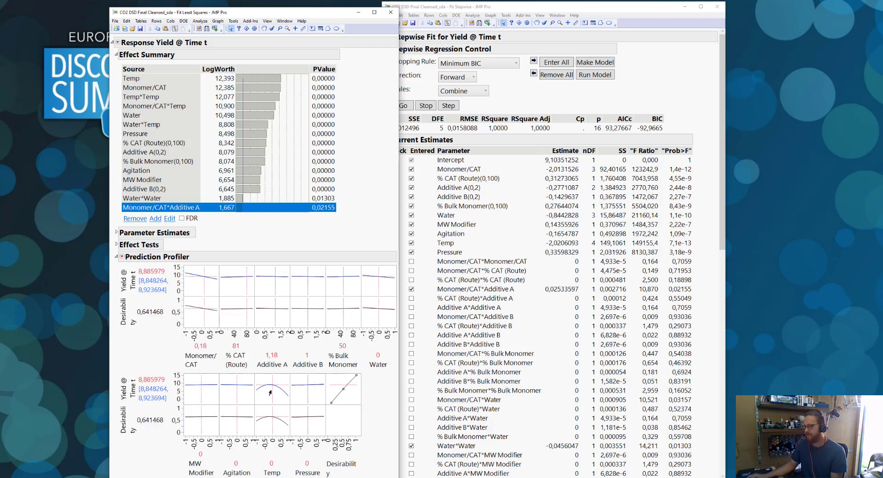
{"action": "left_click_drag", "start_coordinate": [270, 393], "coordinate": [267, 394]}
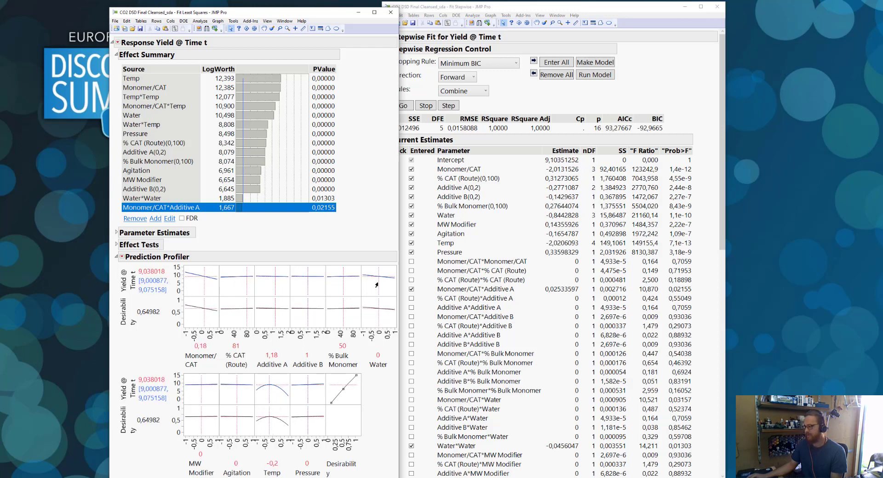
{"action": "left_click_drag", "start_coordinate": [376, 285], "coordinate": [381, 286]}
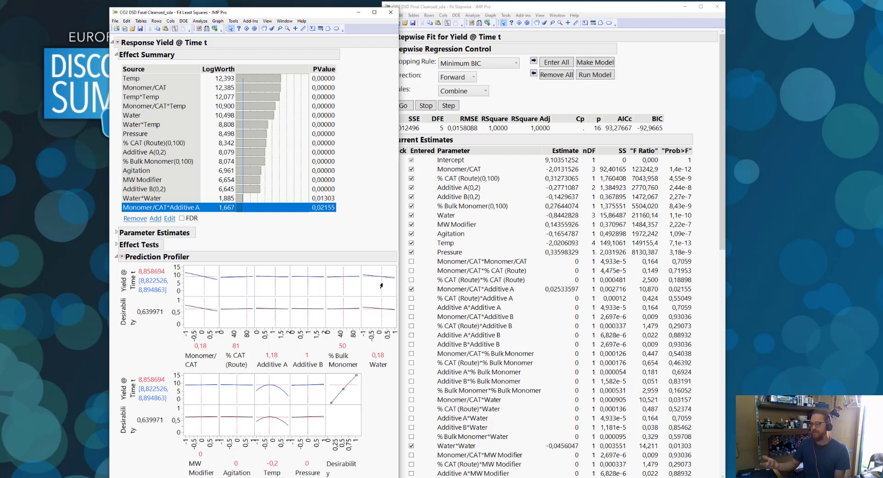
Close the least squares and stepwise reports and reposition the CO2 DSD Final Cleansed table window
{"action": "left_click", "coordinate": [391, 12]}
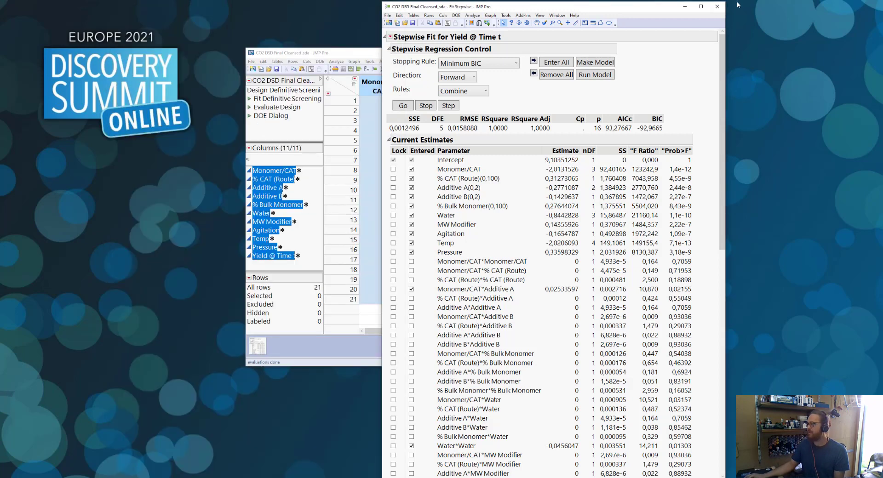
{"action": "left_click", "coordinate": [717, 6]}
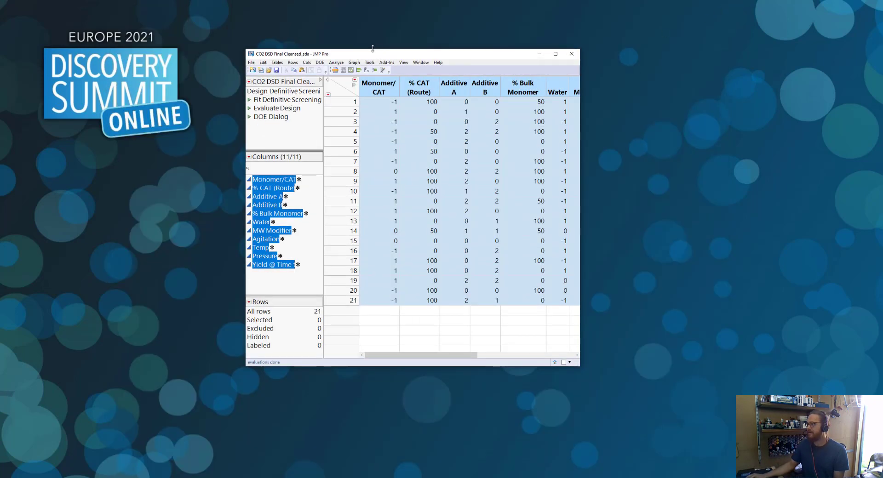
{"action": "left_click_drag", "start_coordinate": [376, 52], "coordinate": [350, 43]}
Create a new Fit Model specification with Yield @ Time t as response and response surface effects for Monomer/CAT through Pressure
{"action": "left_click", "coordinate": [313, 54]}
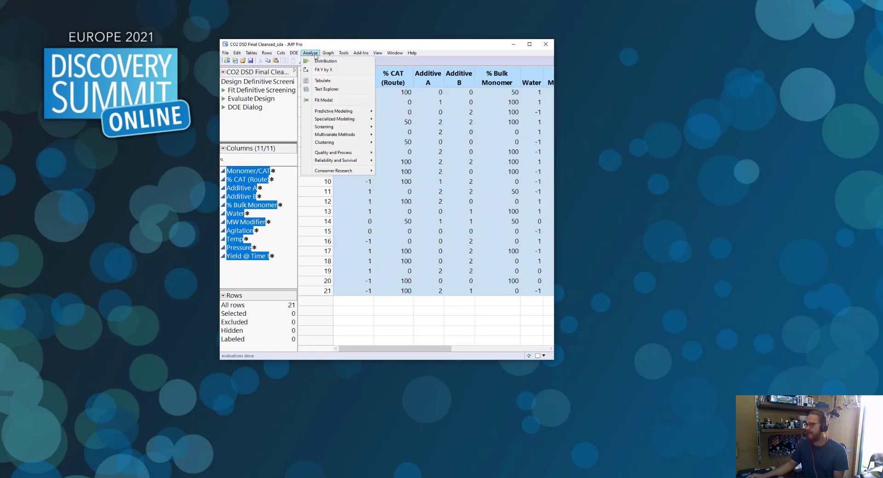
{"action": "left_click", "coordinate": [341, 103]}
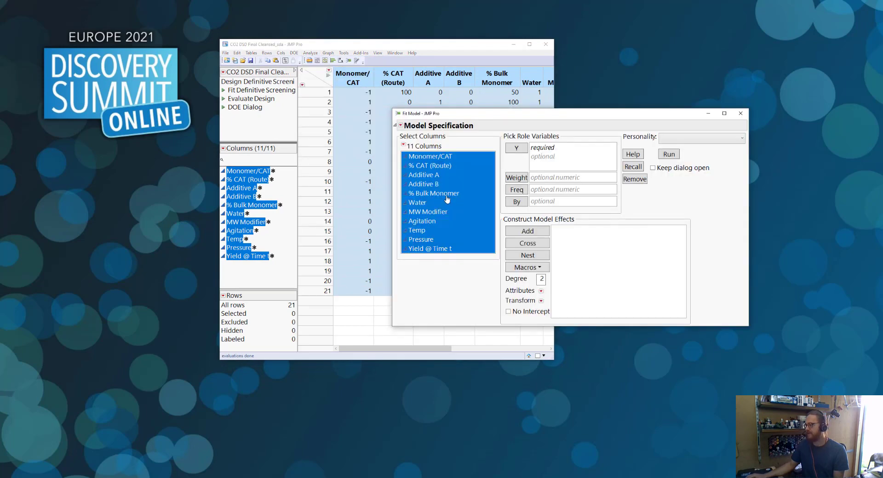
{"action": "left_click", "coordinate": [443, 249]}
{"action": "left_click", "coordinate": [516, 148]}
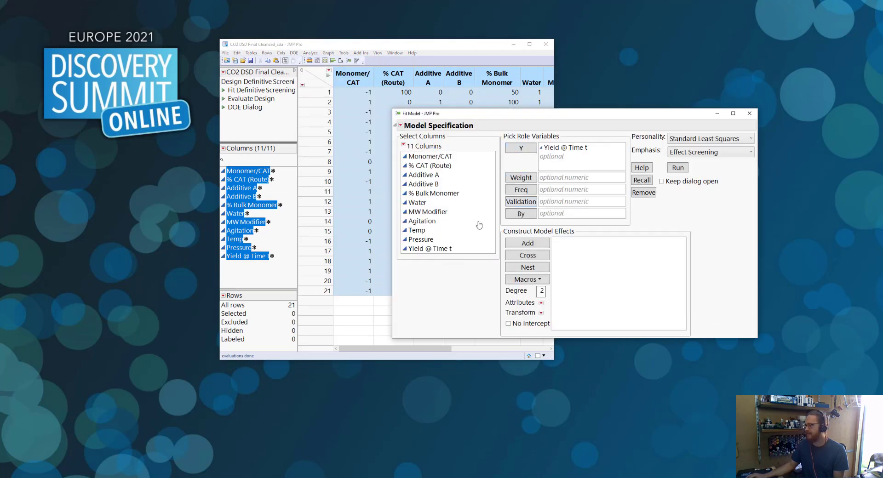
{"action": "left_click_drag", "start_coordinate": [443, 157], "coordinate": [437, 239]}
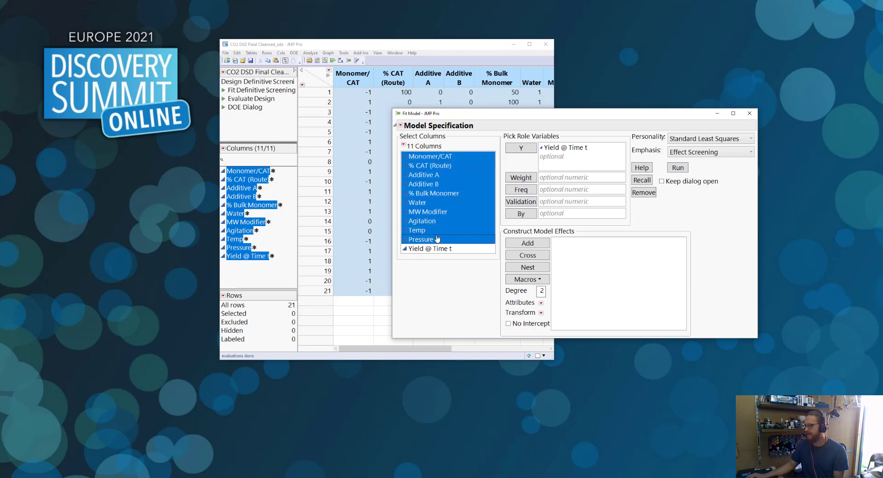
{"action": "left_click", "coordinate": [526, 282]}
{"action": "left_click", "coordinate": [548, 317]}
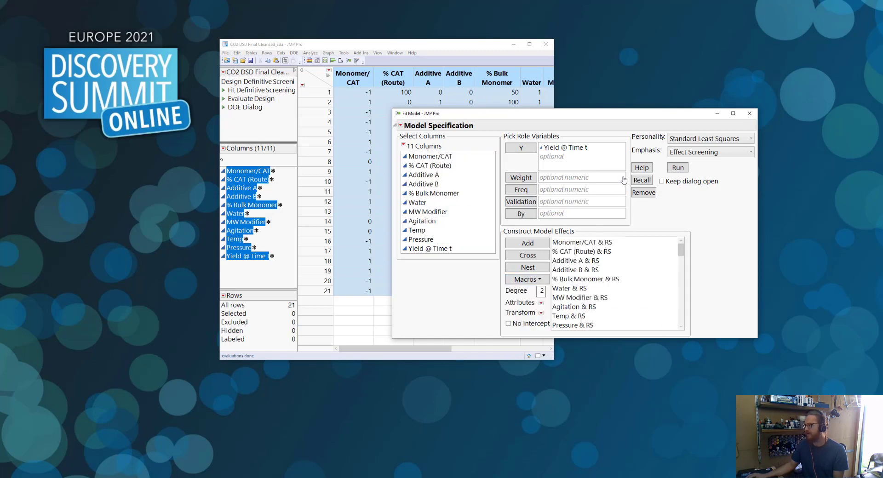
Run a forward Minimum BIC Stepwise selection for the yield and fit the selected model as Standard Least Squares with Effect Screening emphasis
{"action": "left_click", "coordinate": [676, 139]}
{"action": "left_click", "coordinate": [684, 160]}
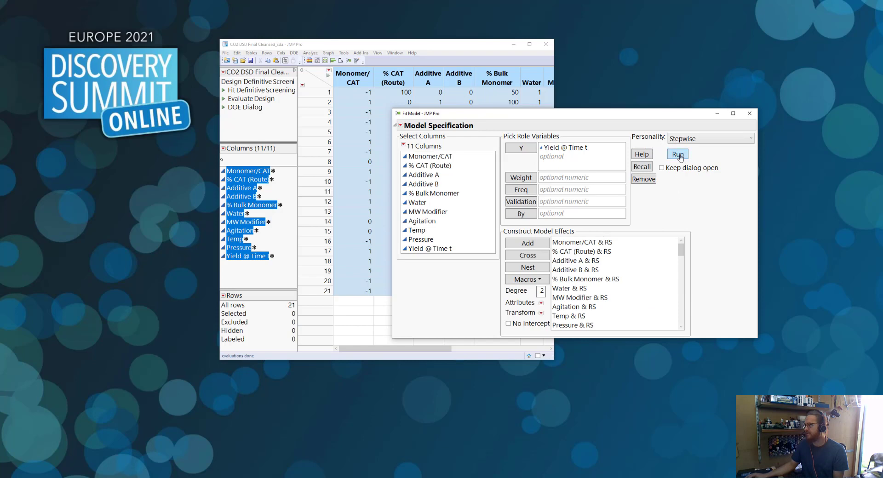
{"action": "left_click", "coordinate": [679, 154]}
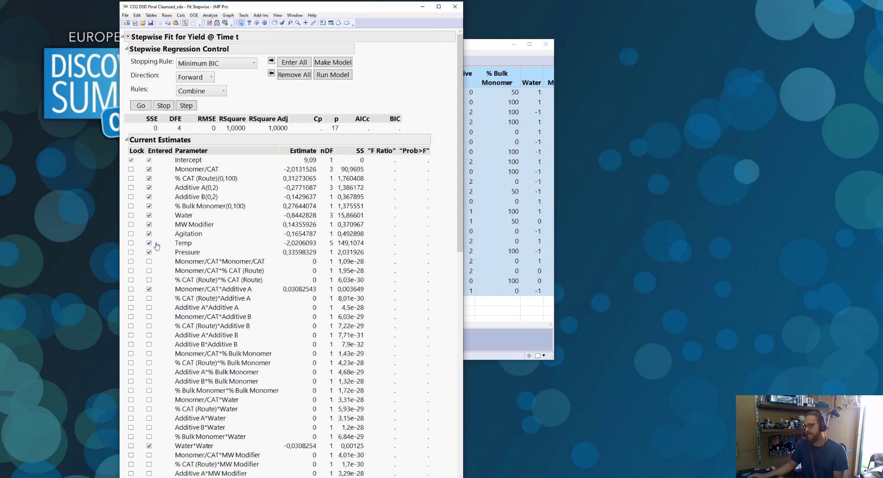
{"action": "left_click", "coordinate": [330, 77]}
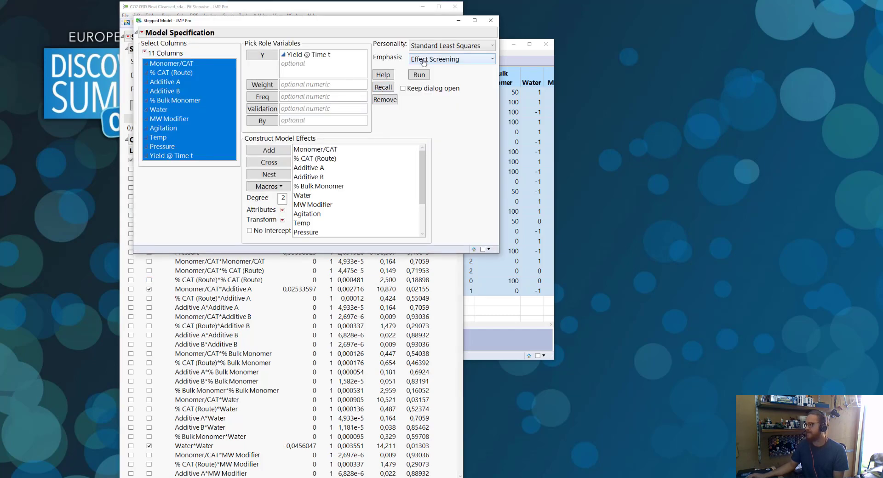
{"action": "left_click", "coordinate": [420, 77]}
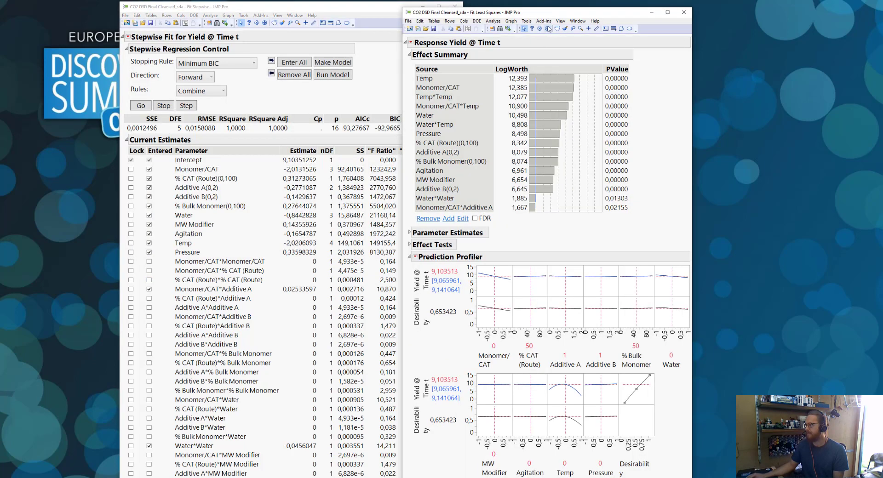